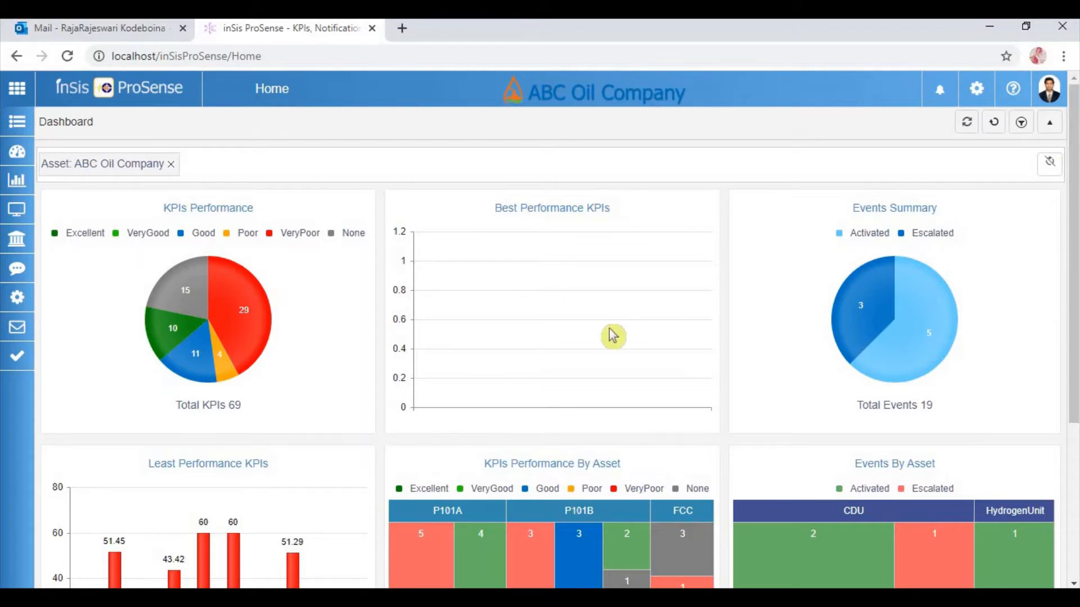
Examine the home dashboard's KPI and event charts and the modules available for navigation.
scroll(573, 332, down, 4)
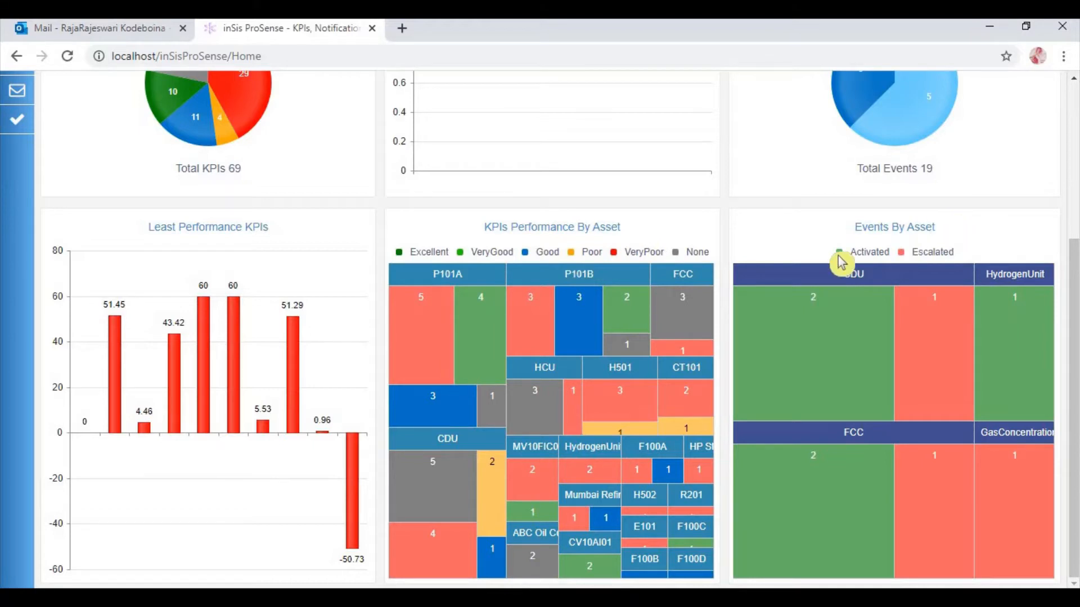
scroll(360, 304, up, 4)
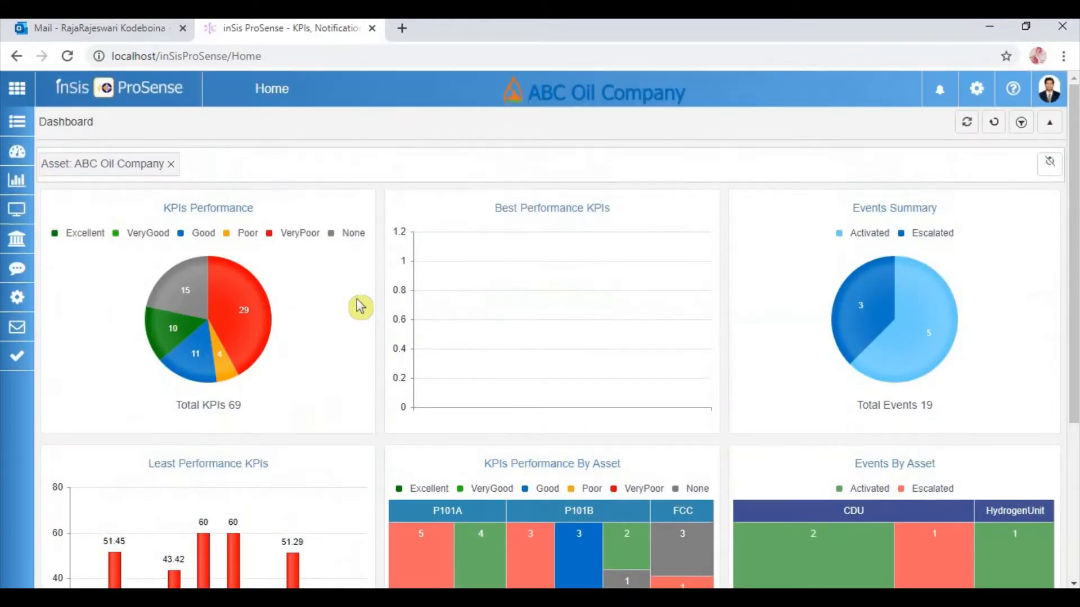
click(18, 154)
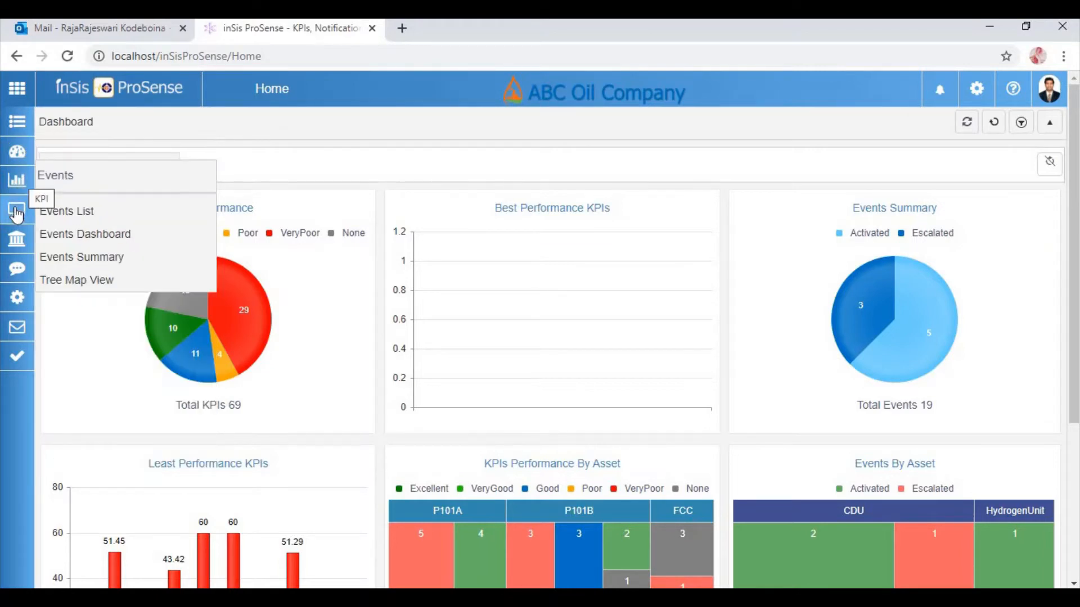
mouse_move(20, 241)
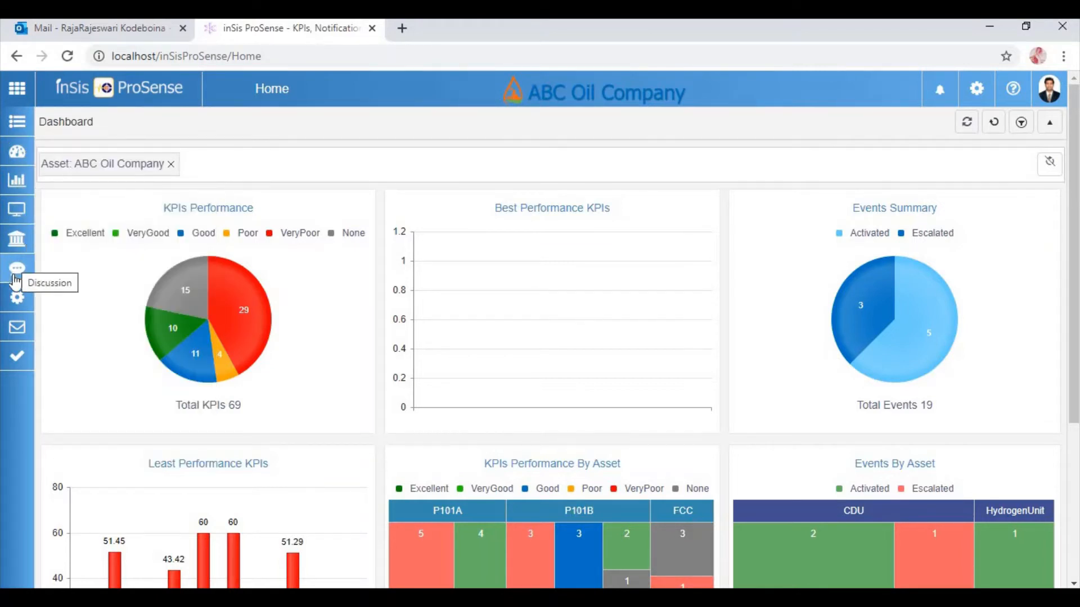
mouse_move(14, 302)
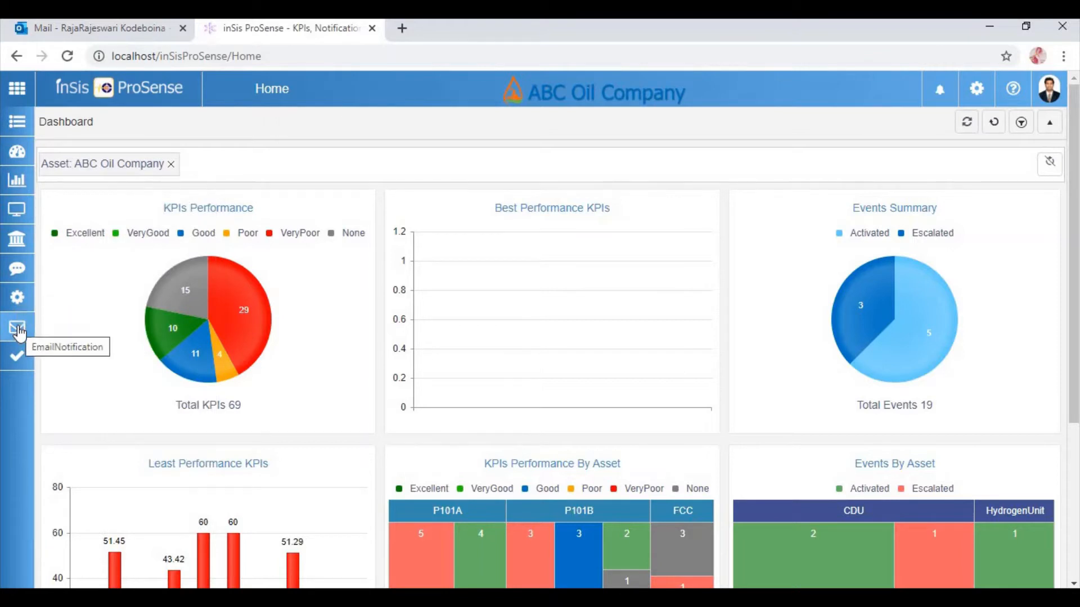
mouse_move(17, 361)
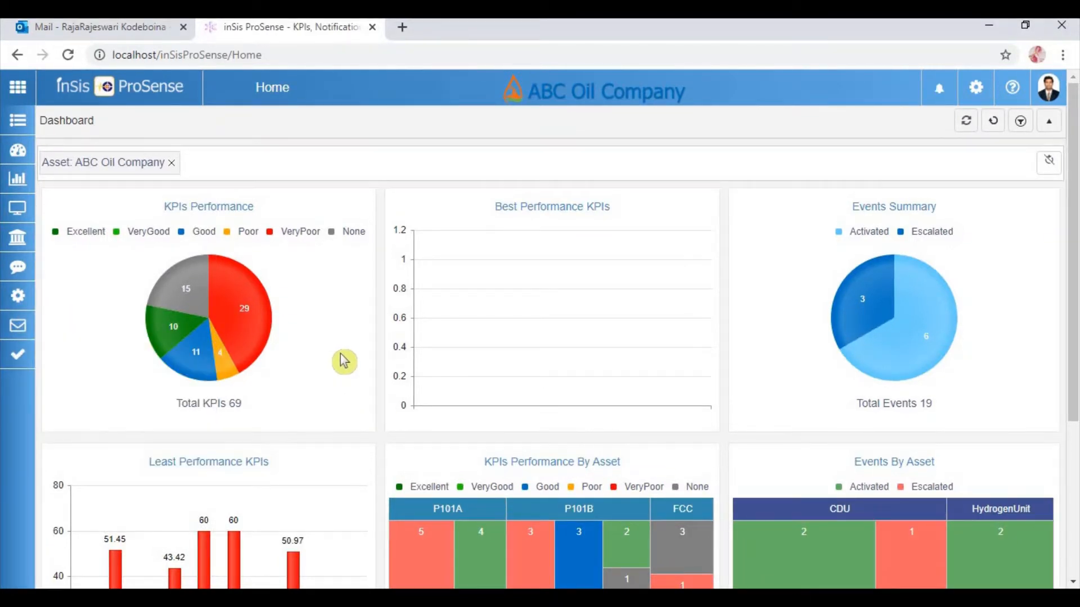
scroll(344, 361, down, 4)
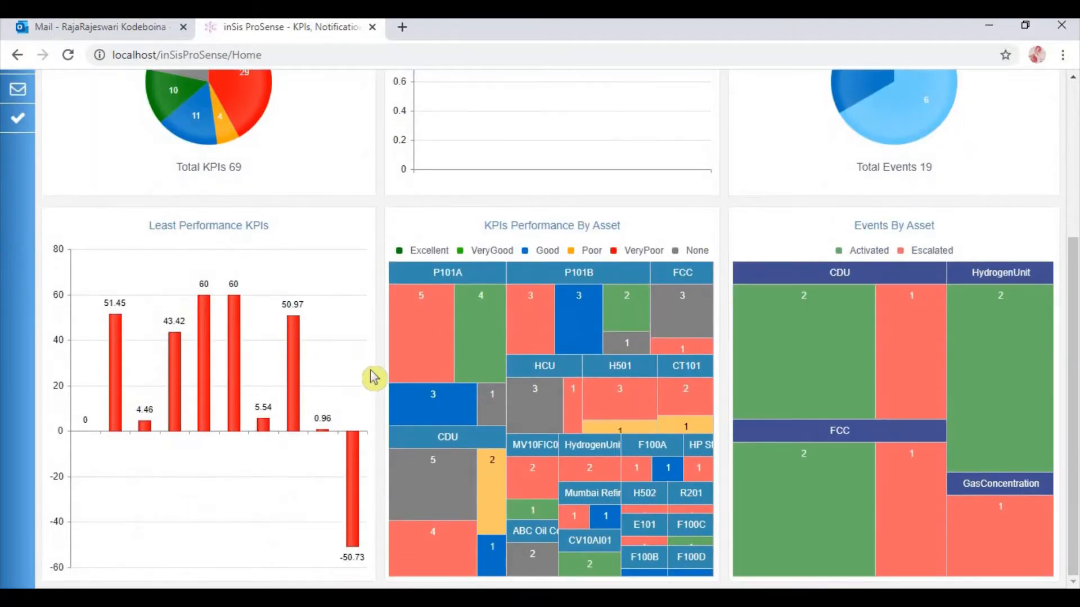
scroll(374, 378, up, 4)
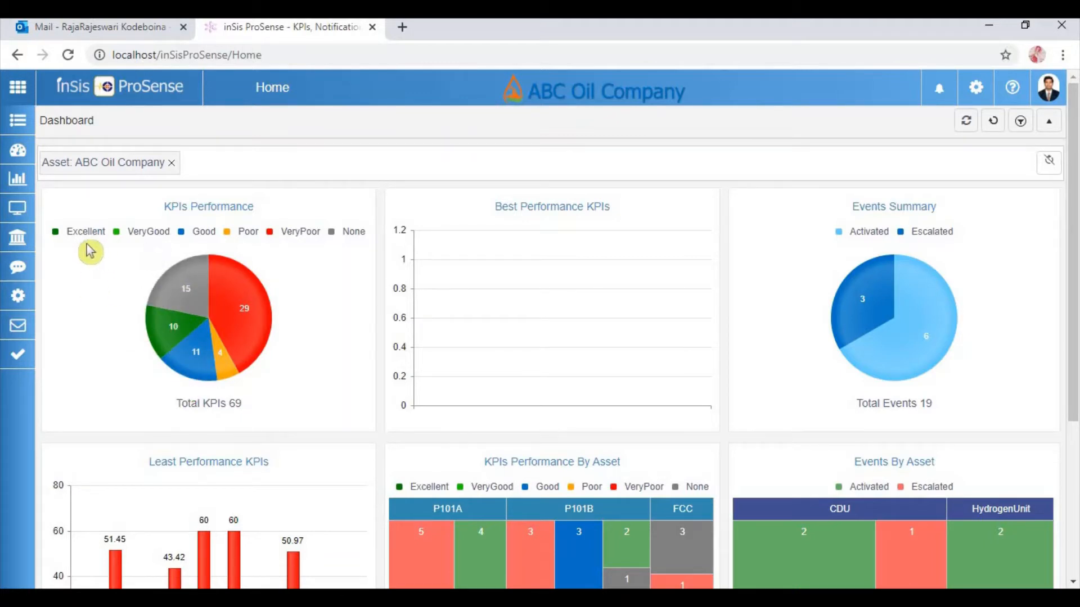
Drill down from the KPIs Performance chart into the Excellent KPIs and look through the list.
click(169, 336)
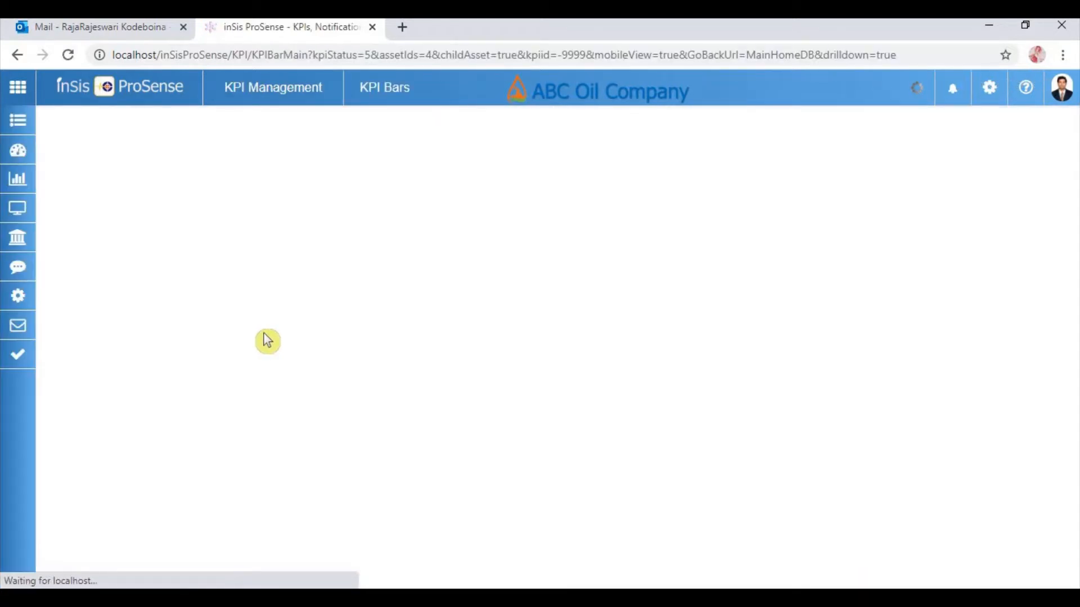
scroll(378, 239, down, 5)
scroll(378, 236, down, 2)
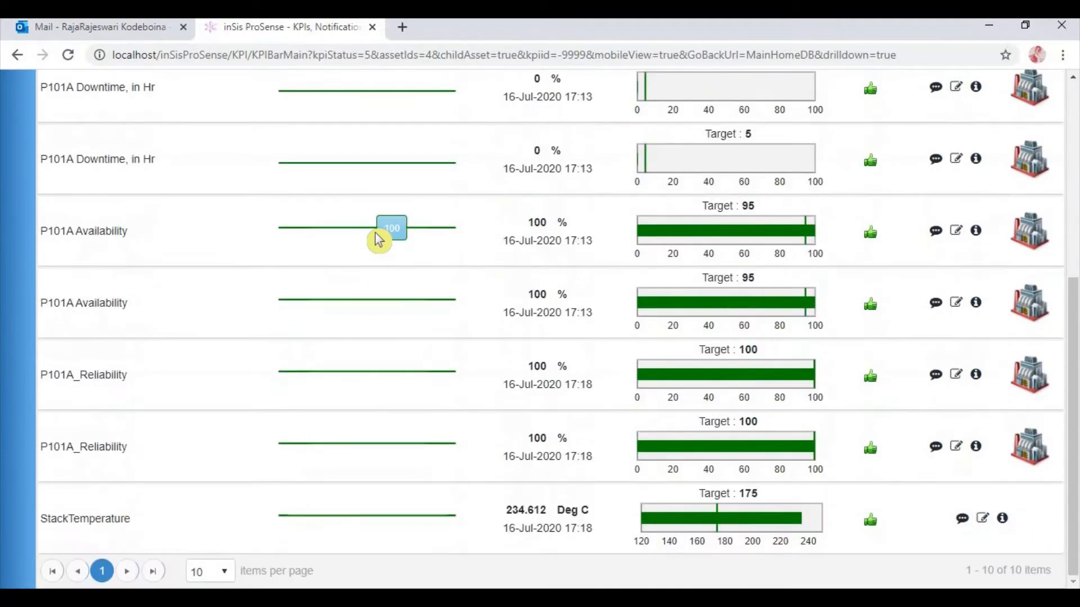
scroll(376, 239, up, 7)
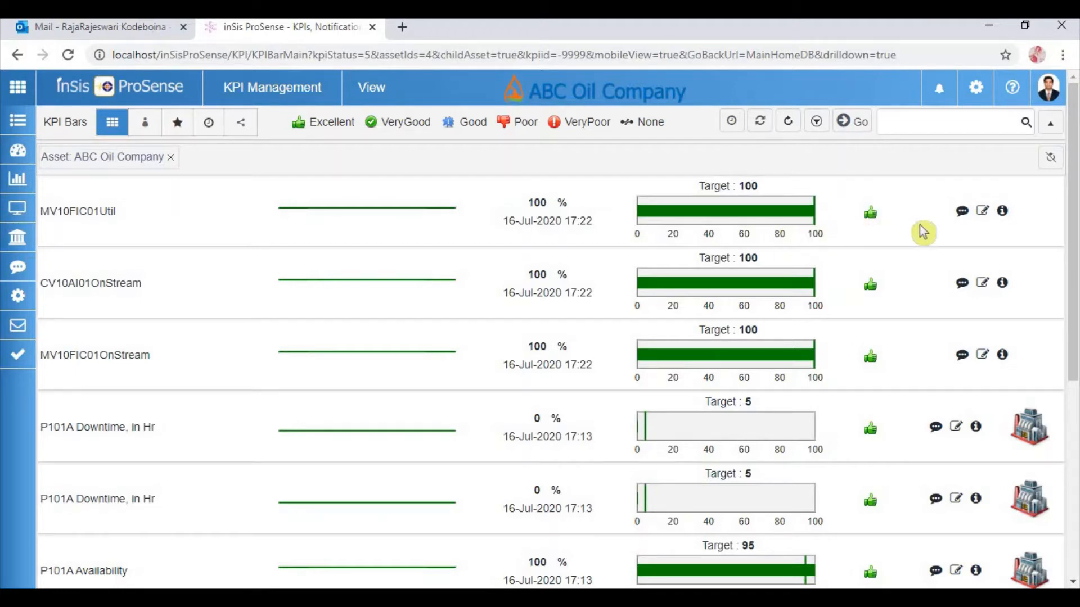
Open the details of the MV10FIC01Util KPI and examine its expression, input tags and trend over an extended time range.
click(1004, 216)
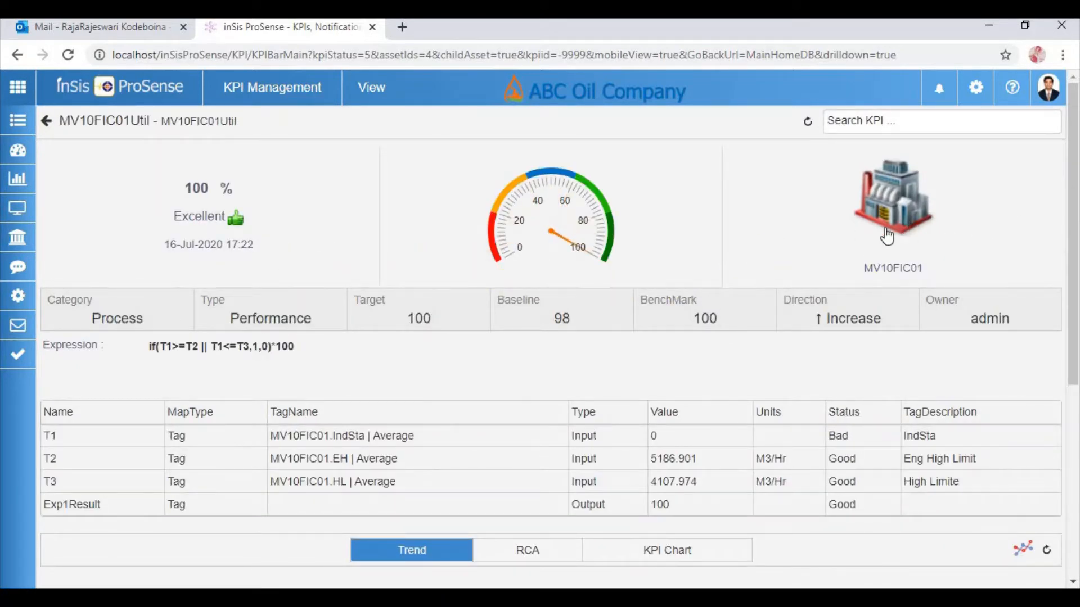
scroll(338, 292, down, 1)
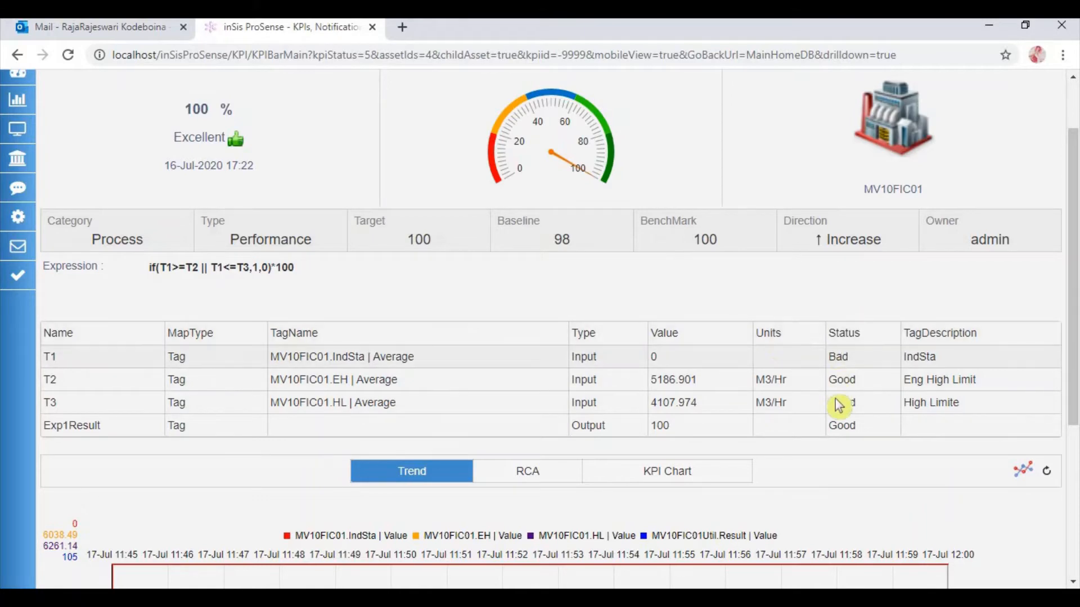
scroll(562, 393, down, 4)
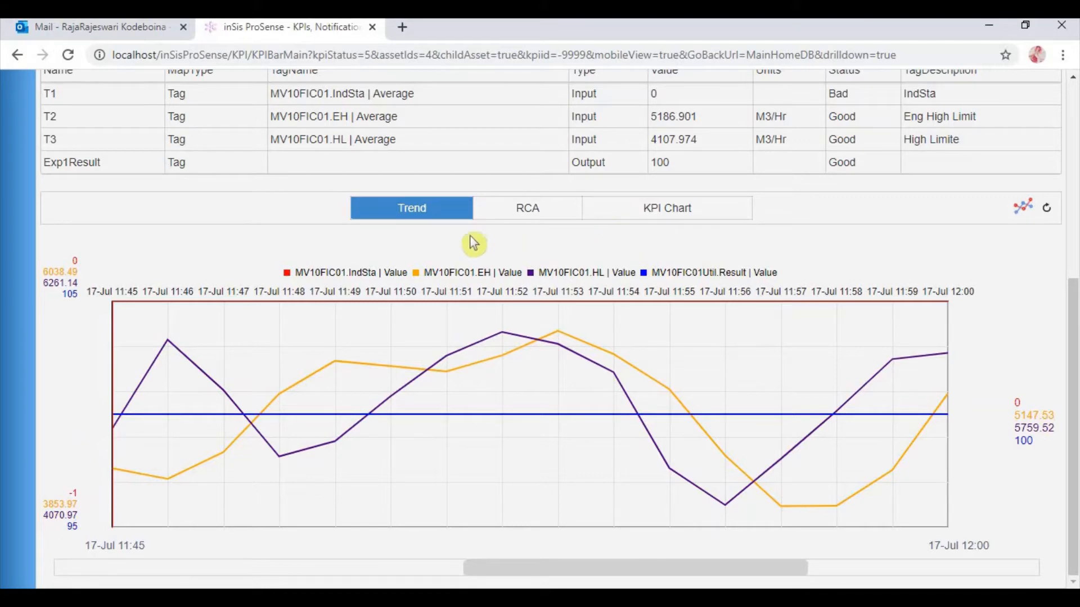
scroll(384, 254, up, 3)
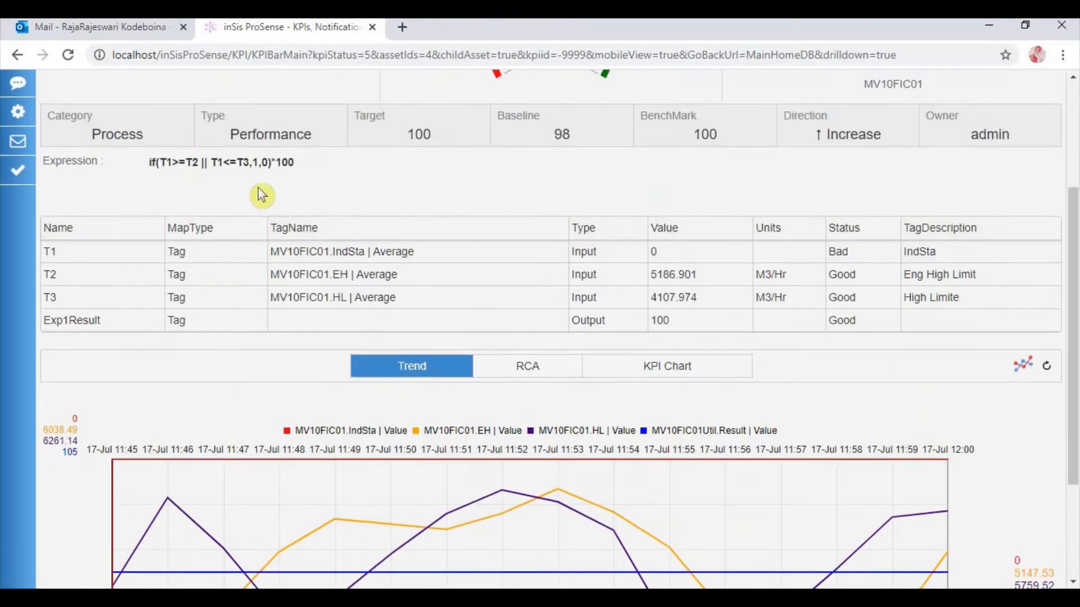
scroll(275, 205, down, 3)
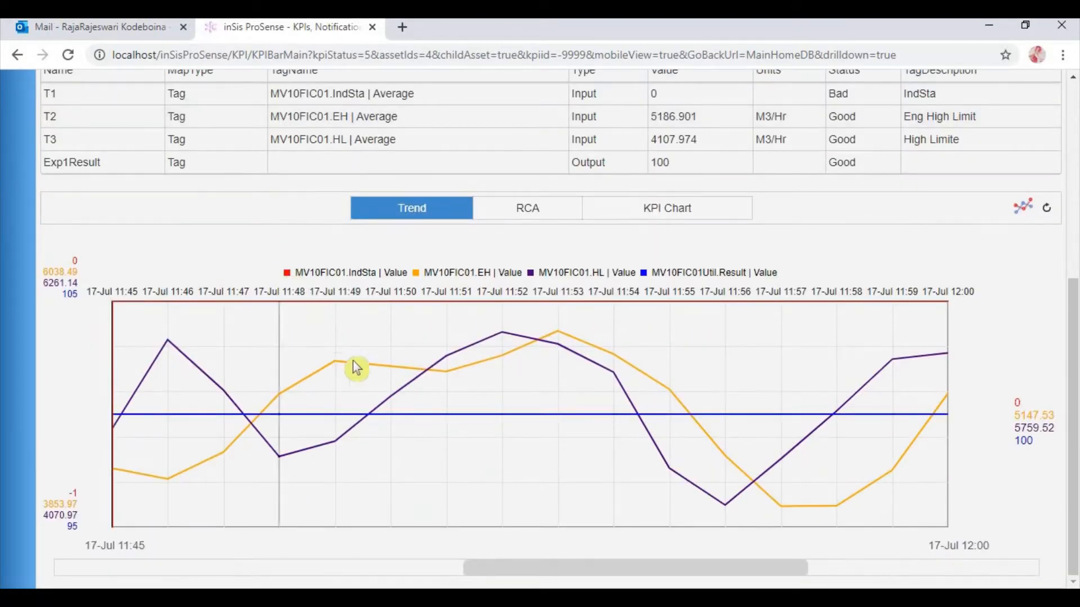
drag(464, 568, 382, 567)
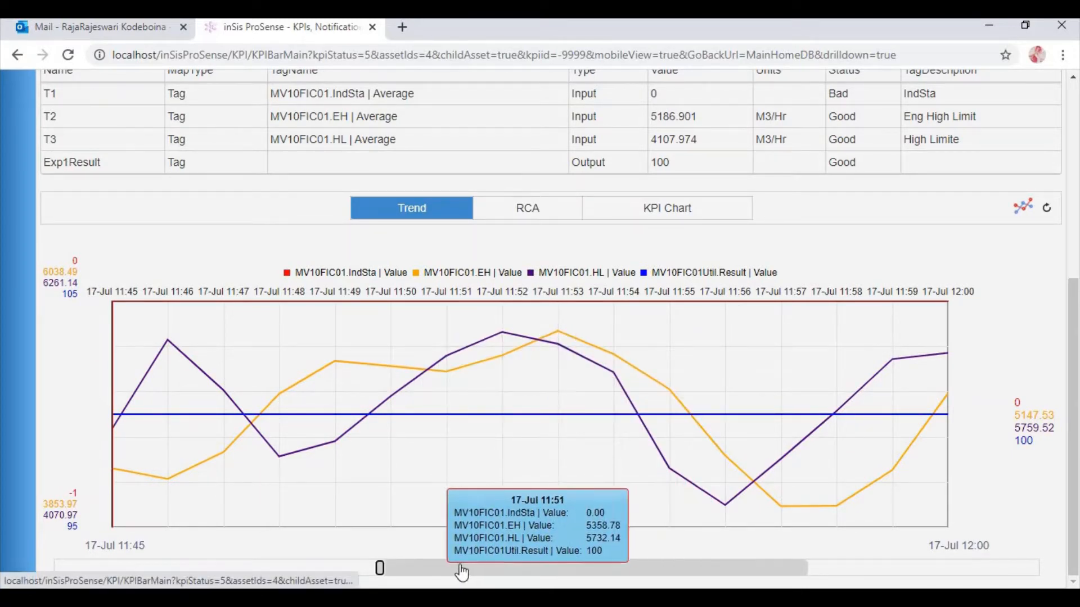
Examine the root cause analysis and the KPI chart of MV10FIC01Util.
click(523, 215)
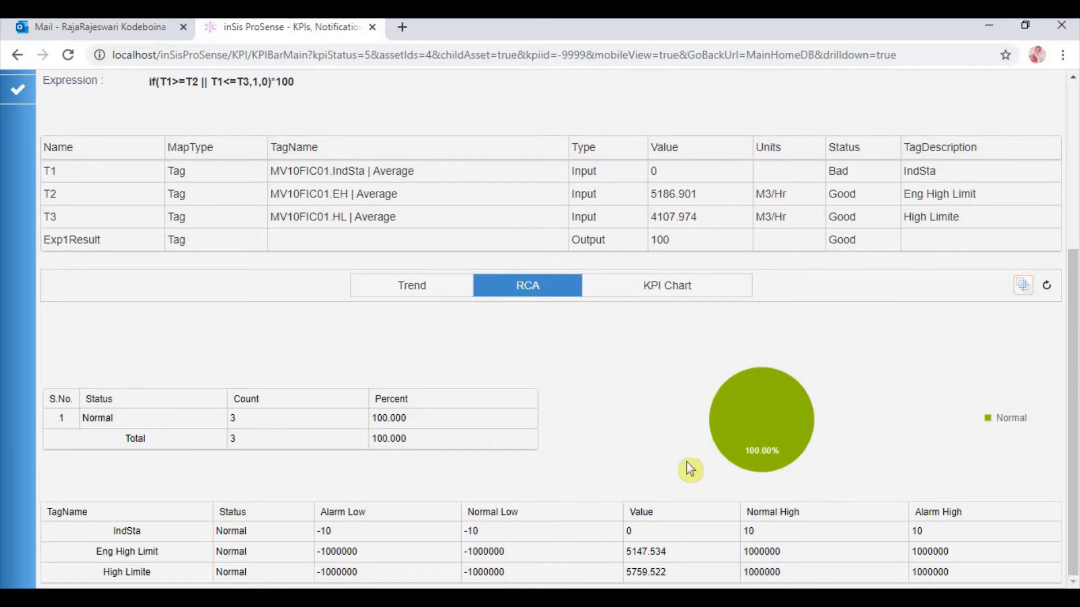
mouse_move(724, 457)
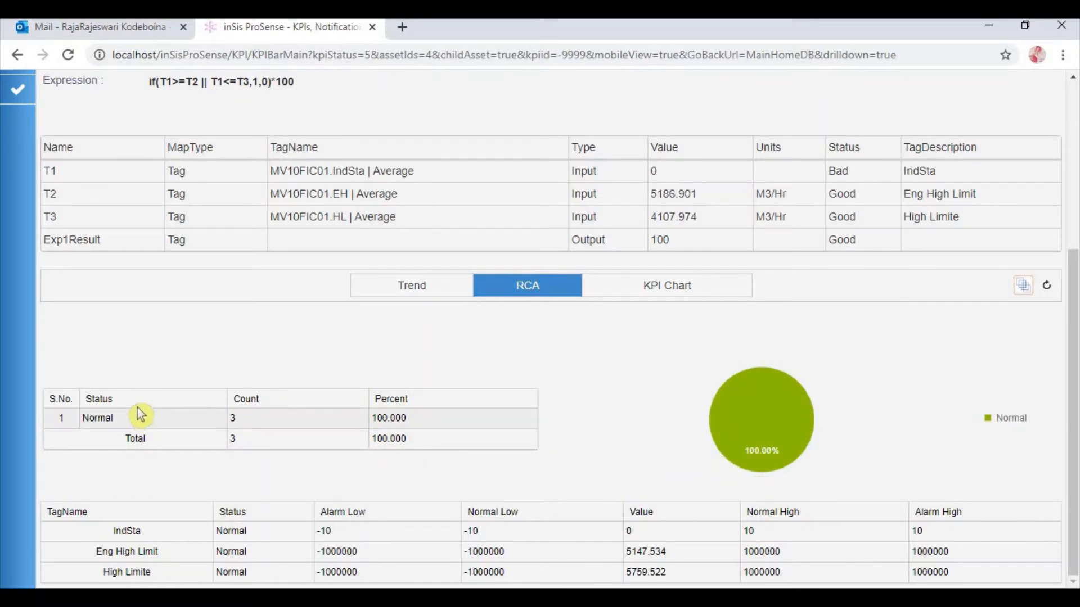
click(653, 298)
scroll(631, 313, down, 2)
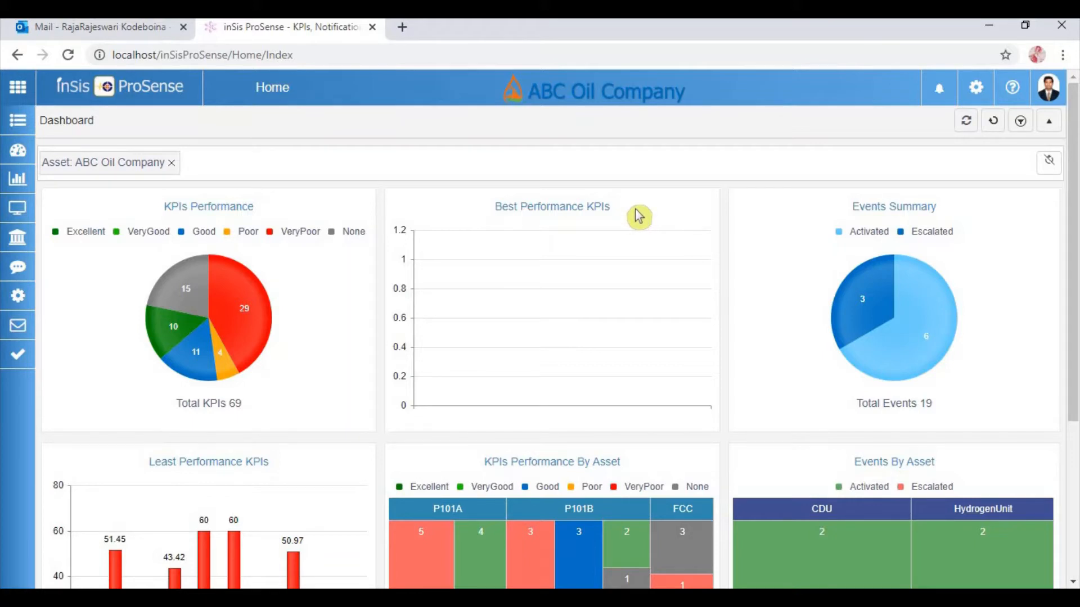
Look over the dashboard's charts and drill into the escalated events of the Events Summary.
scroll(437, 260, down, 4)
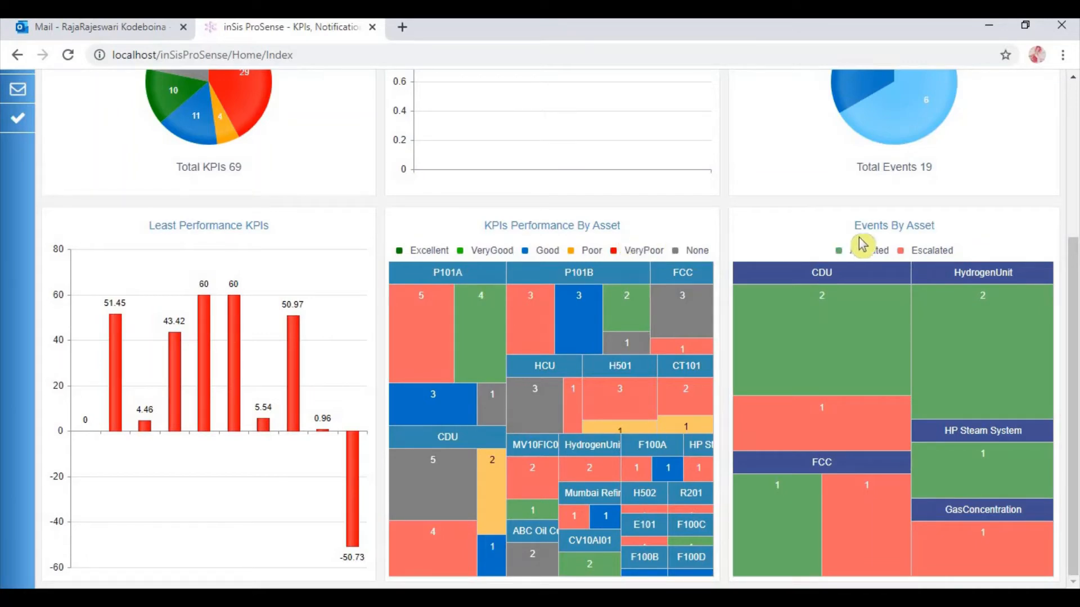
scroll(809, 277, up, 4)
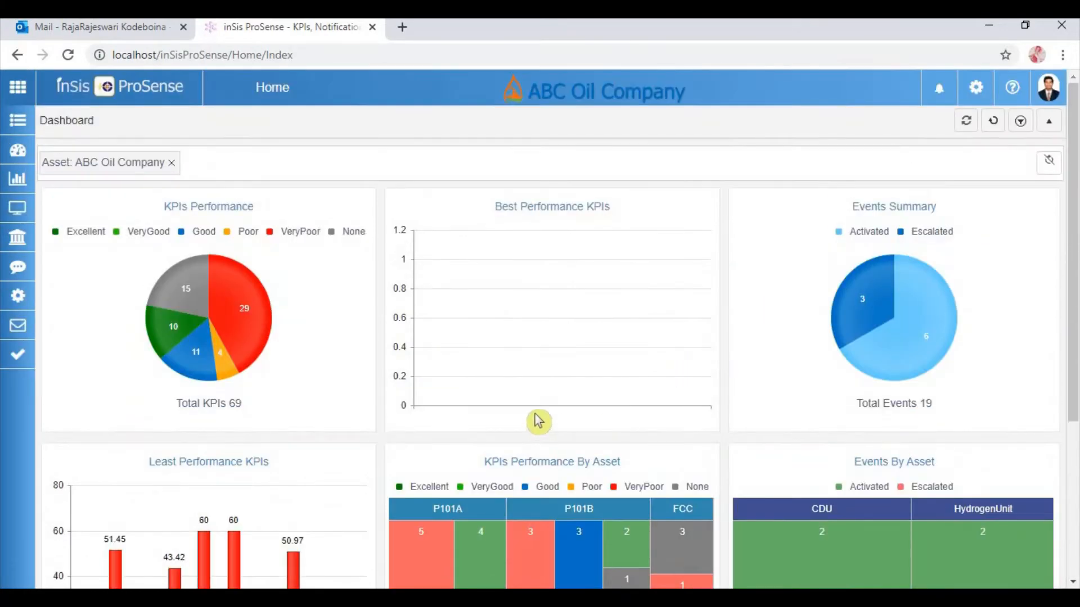
click(882, 311)
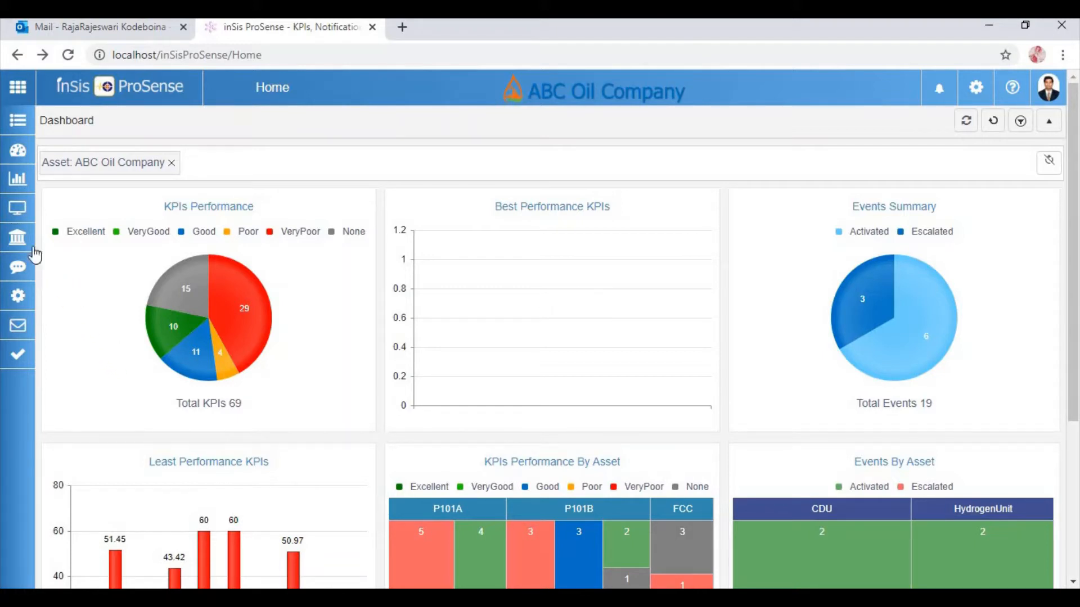
Open the Asset Framework and start a new asset.
mouse_move(23, 245)
click(64, 247)
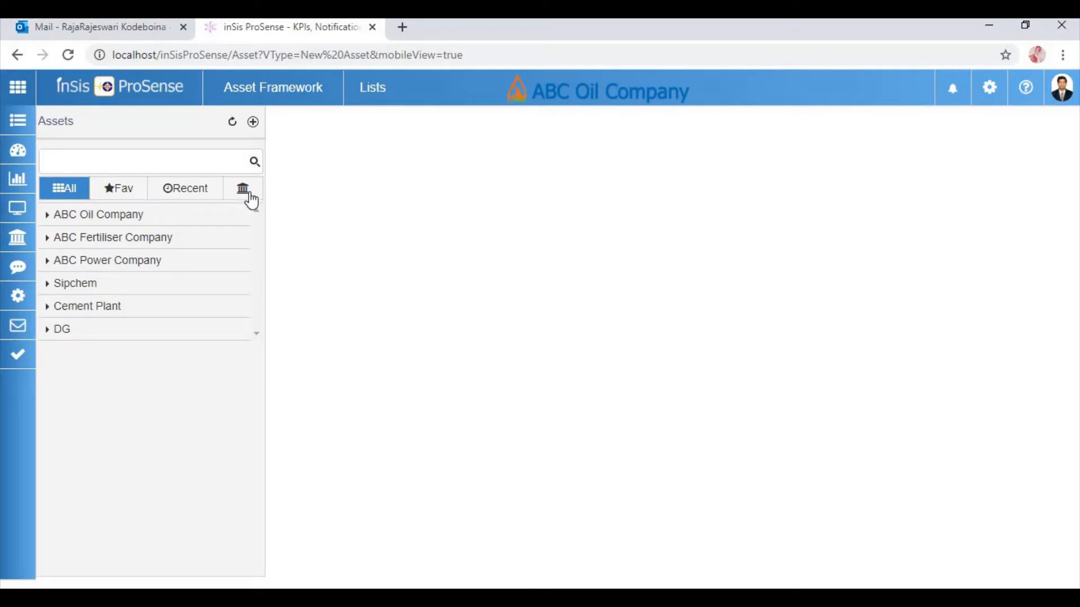
click(252, 124)
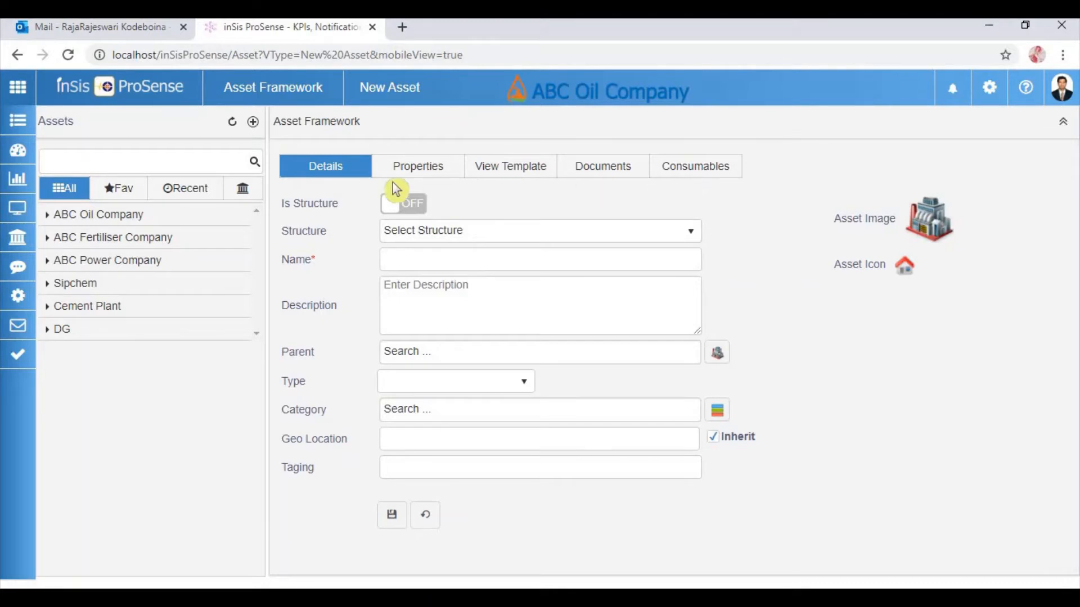
Leave Is Structure off for the new asset and base it on the Furnace - Feed structure.
click(396, 210)
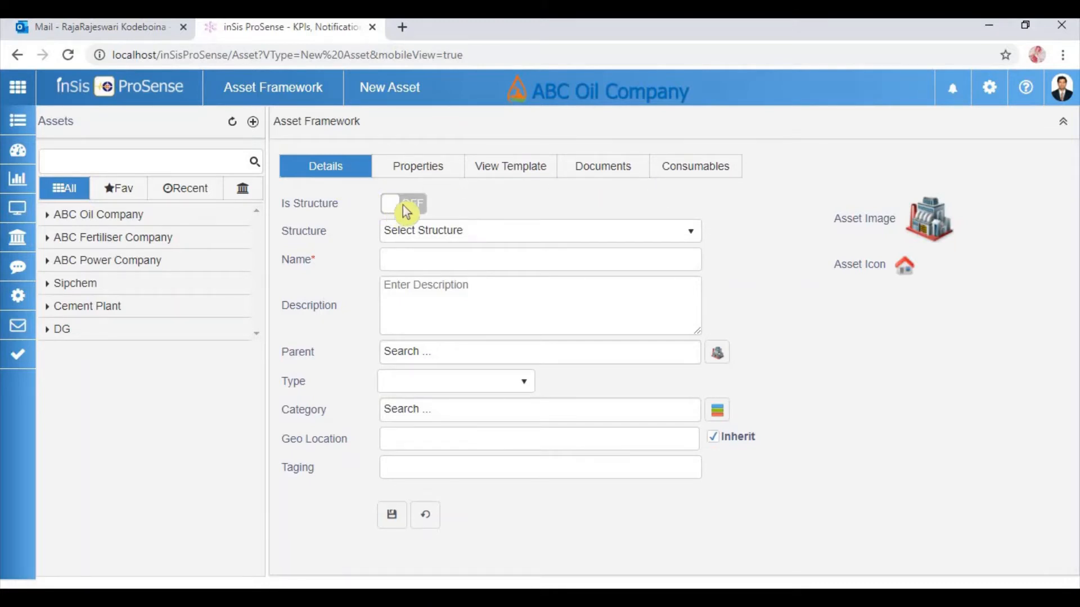
click(405, 204)
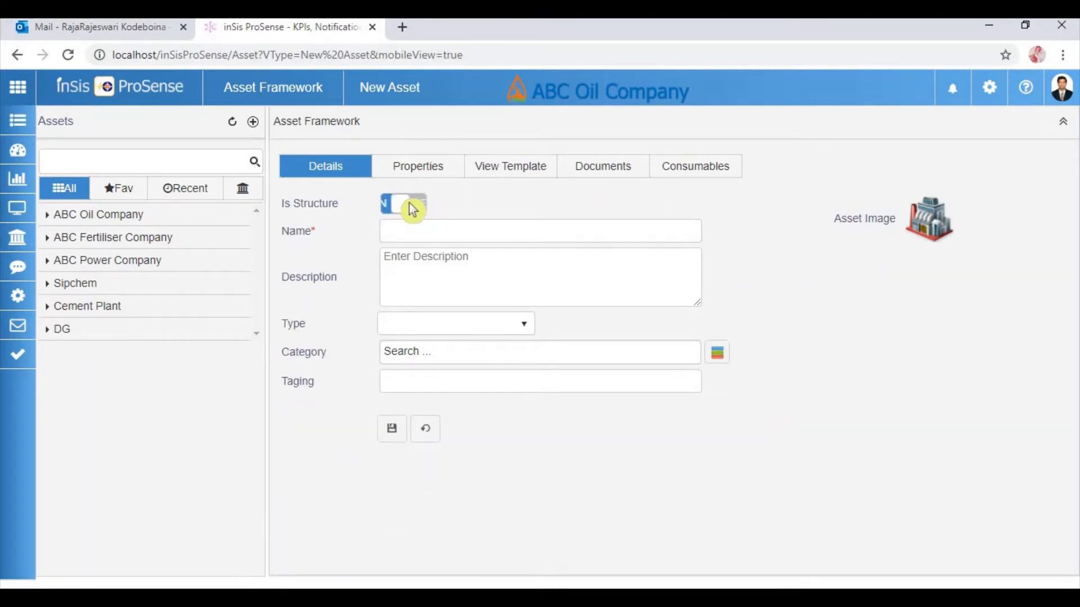
click(416, 232)
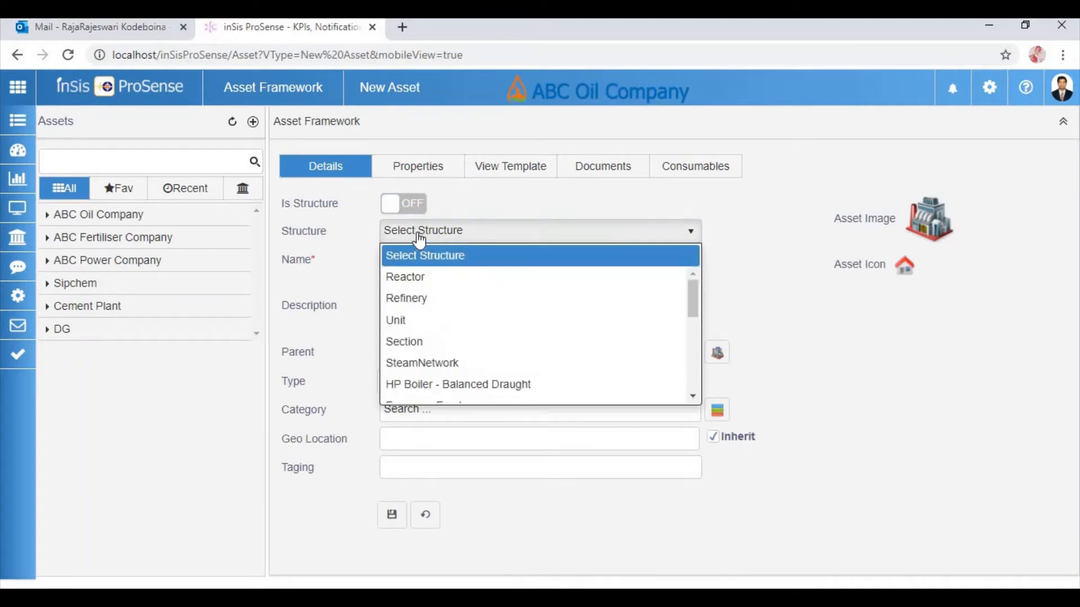
key(f)
click(426, 233)
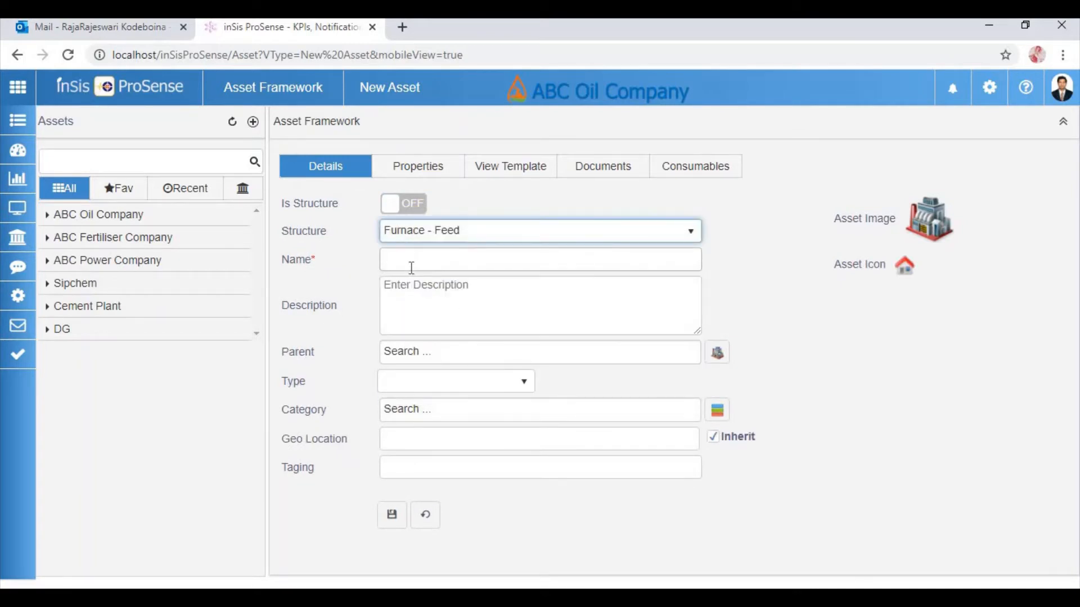
Name the new asset Furnace and enter Furnace as its description.
click(413, 261)
click(404, 287)
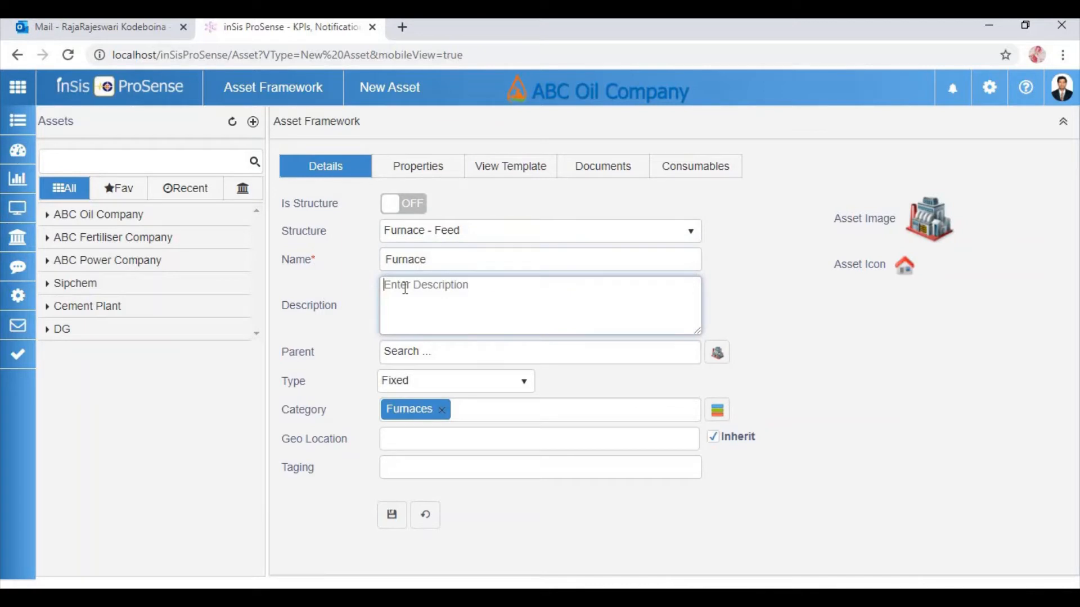
text(Furnace)
Set the new asset's parent to CDU and its type to Fixed.
click(420, 353)
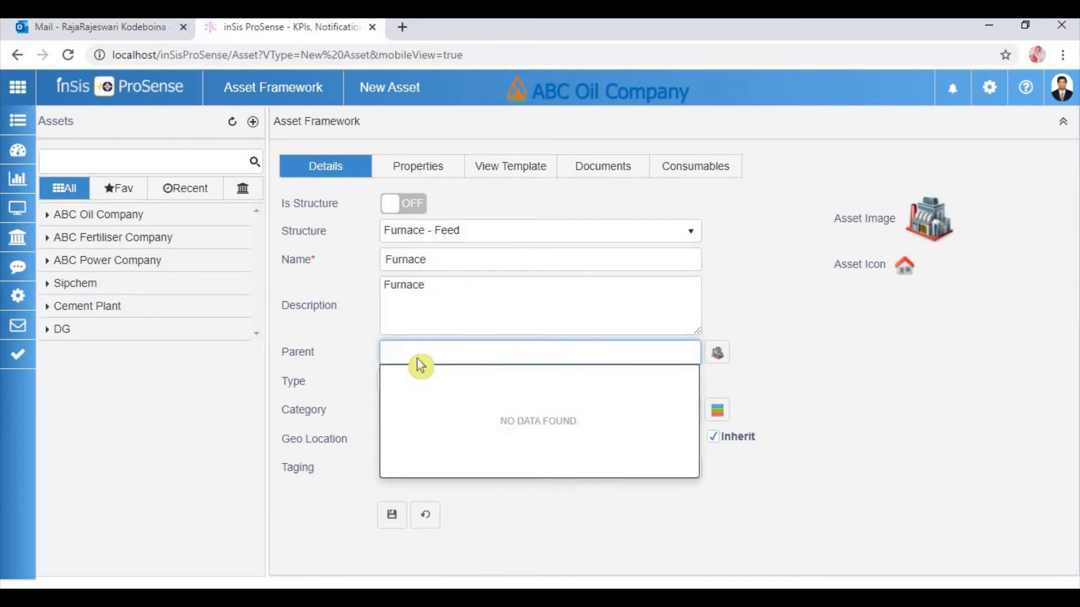
text(cd)
click(408, 380)
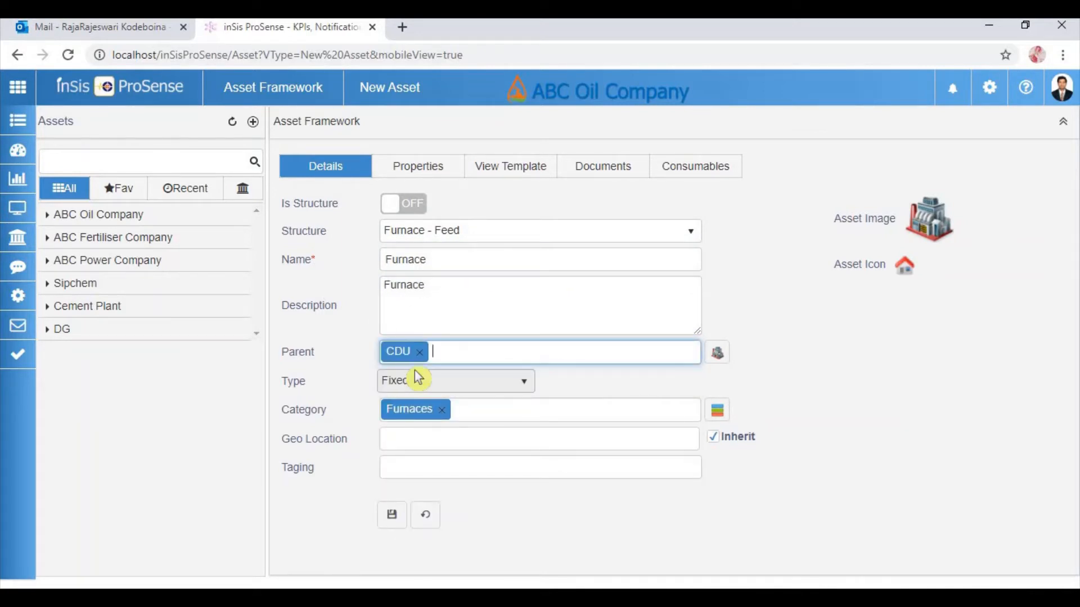
click(407, 382)
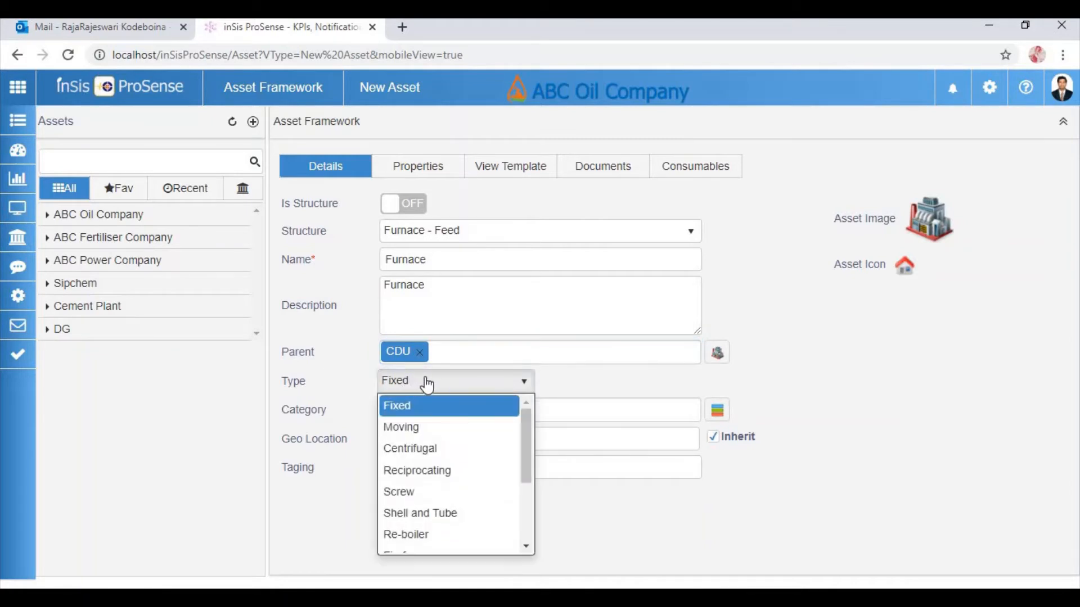
click(422, 406)
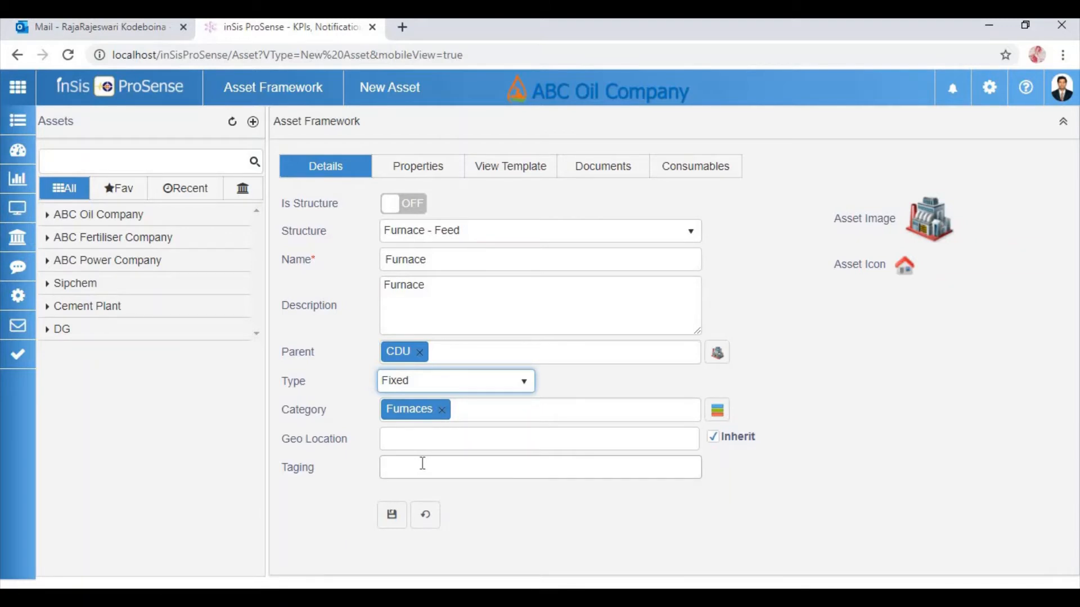
Review the blank property form for the new asset and the widget types offered for its view template.
click(400, 170)
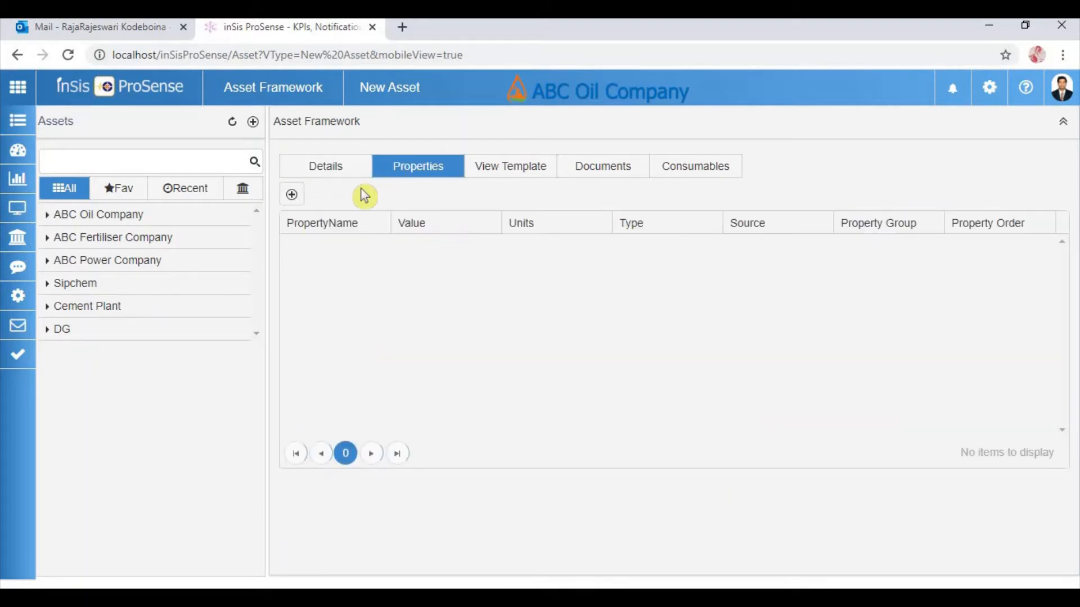
click(292, 195)
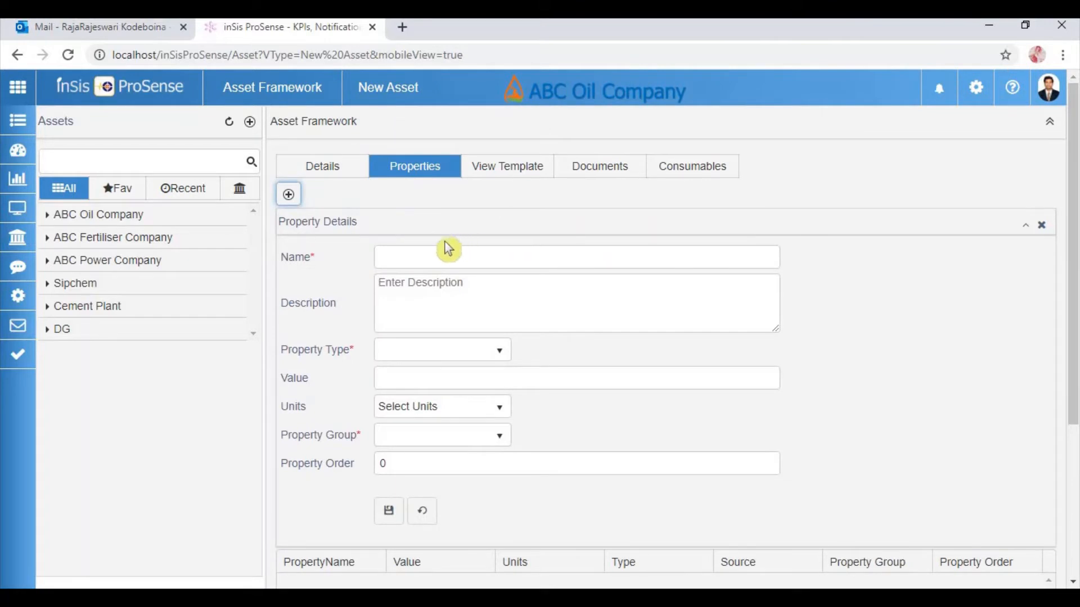
click(420, 258)
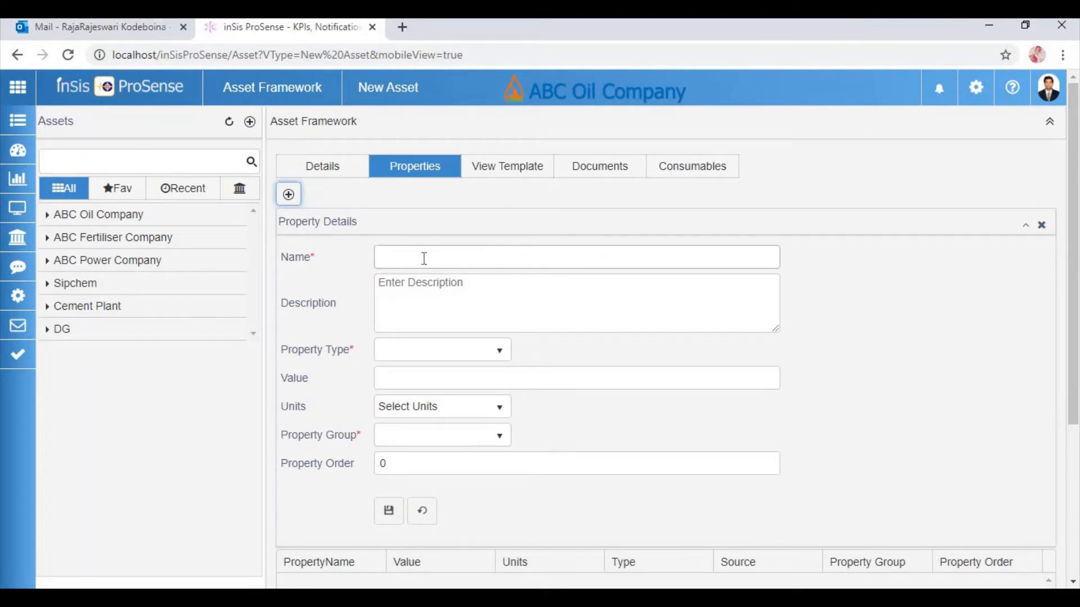
click(489, 176)
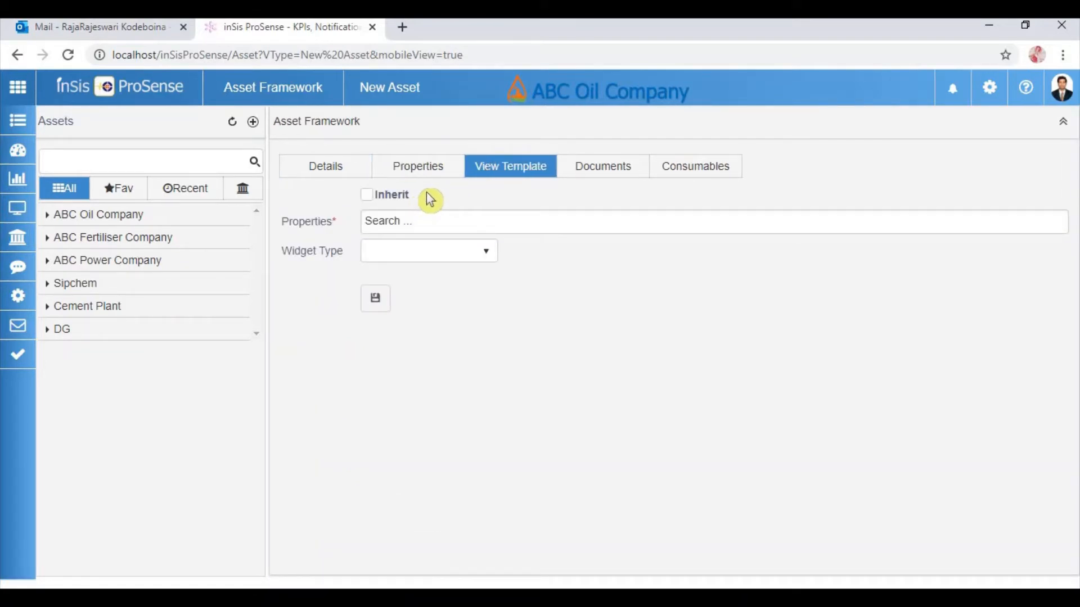
click(416, 253)
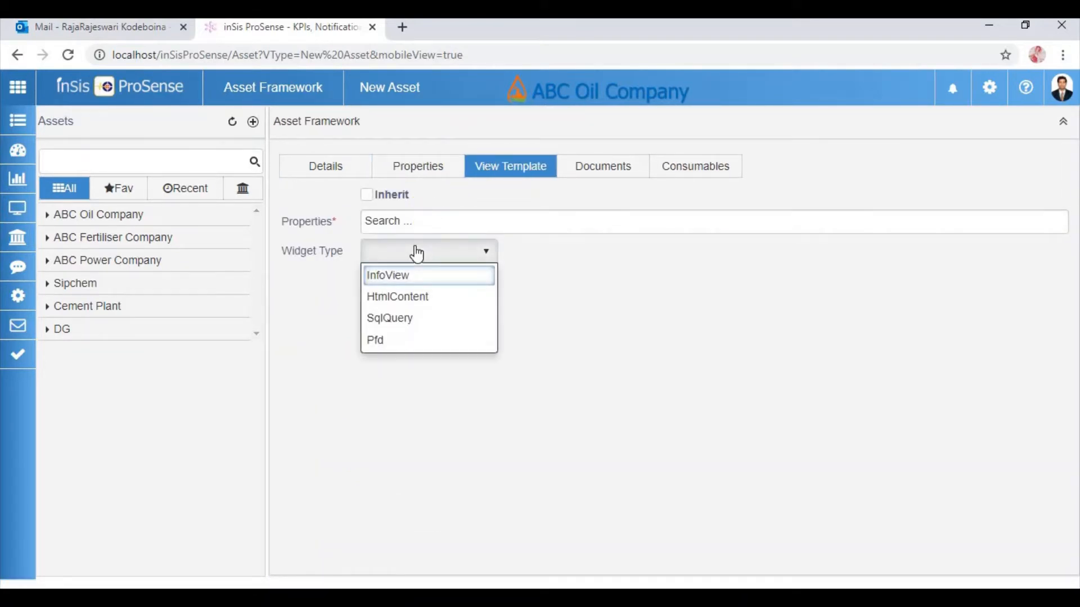
Open a blank document form for the new asset and review the available document types.
click(588, 171)
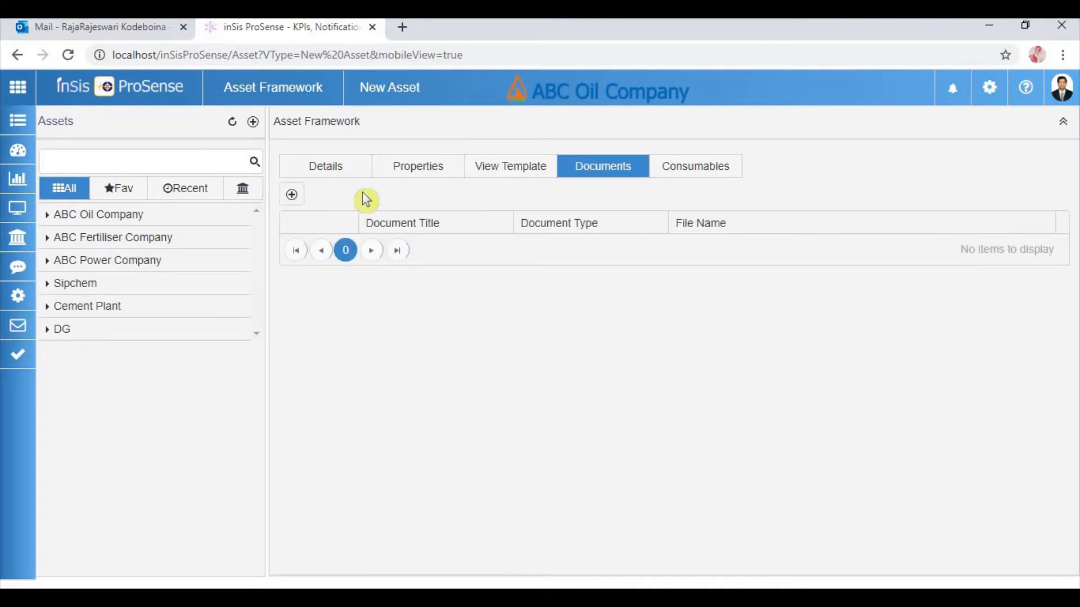
click(291, 197)
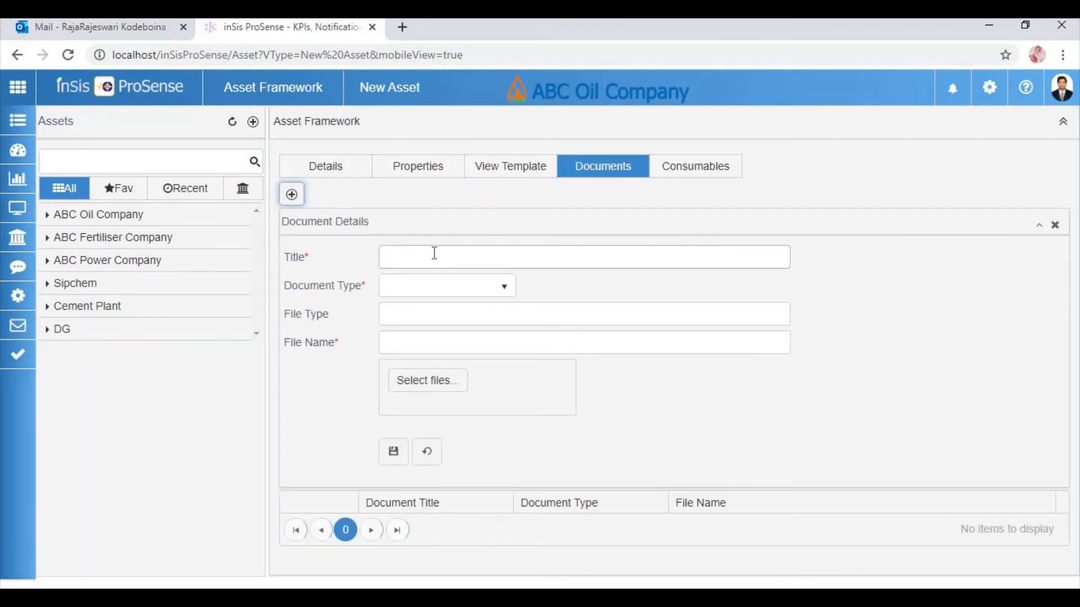
click(438, 297)
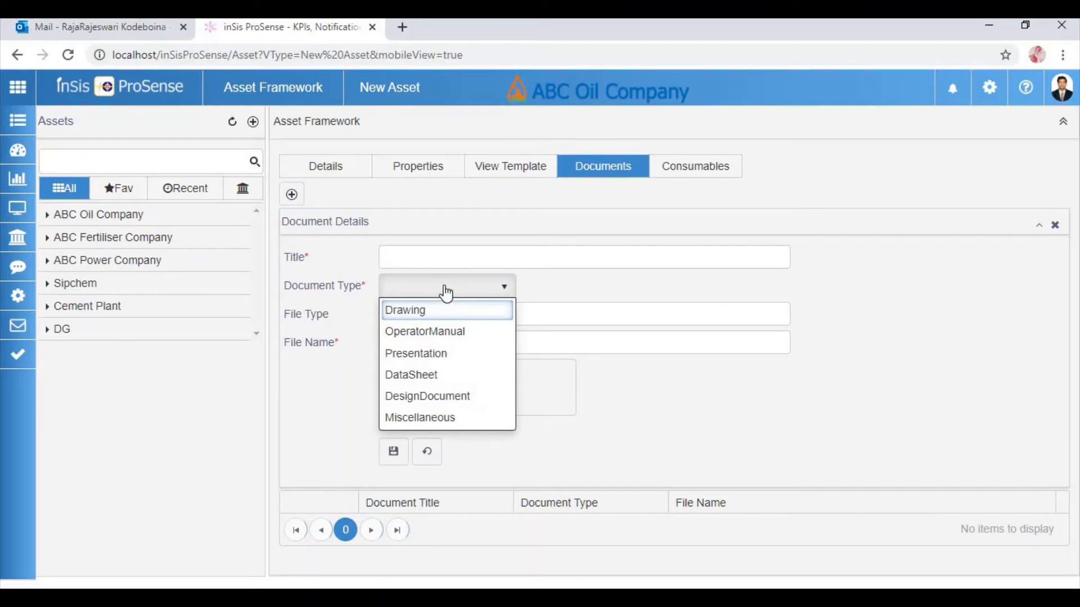
click(442, 293)
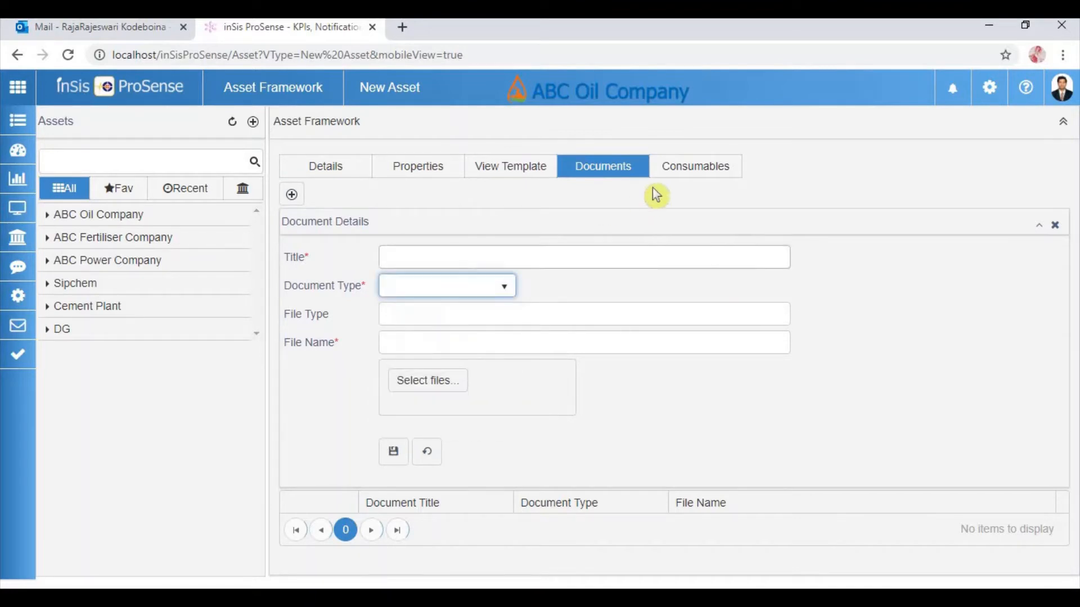
Start a new consumable for the asset with type Catalyst and review the remaining consumable fields.
click(695, 166)
click(292, 195)
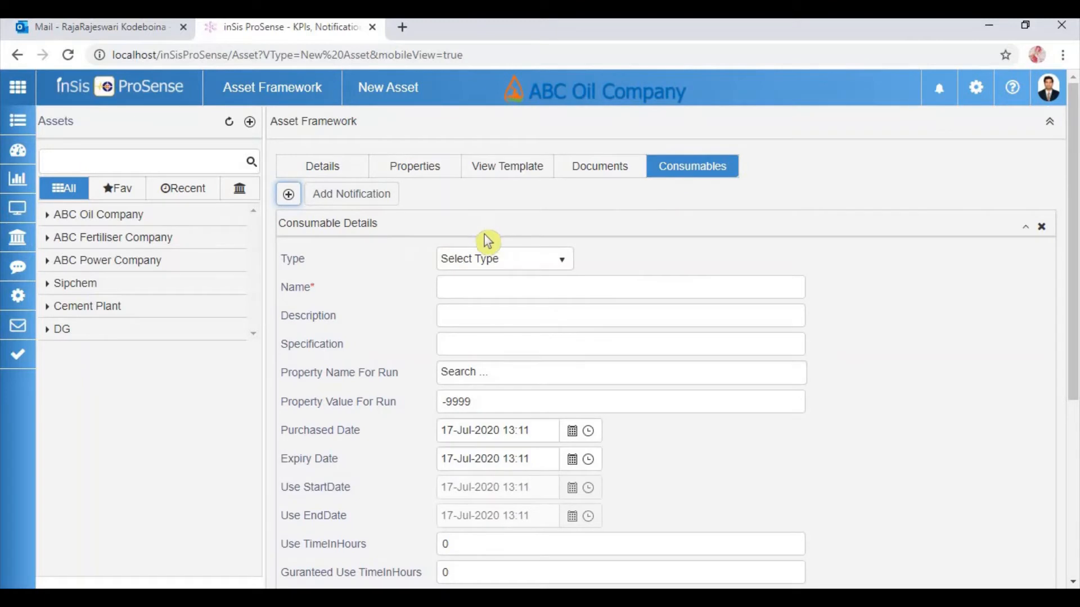
click(470, 260)
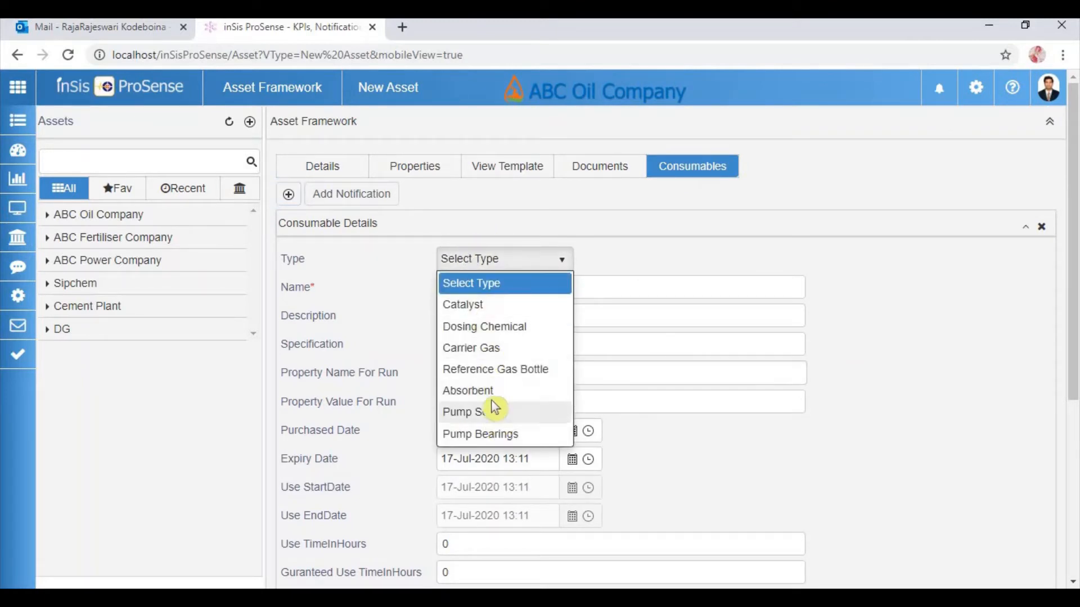
click(492, 305)
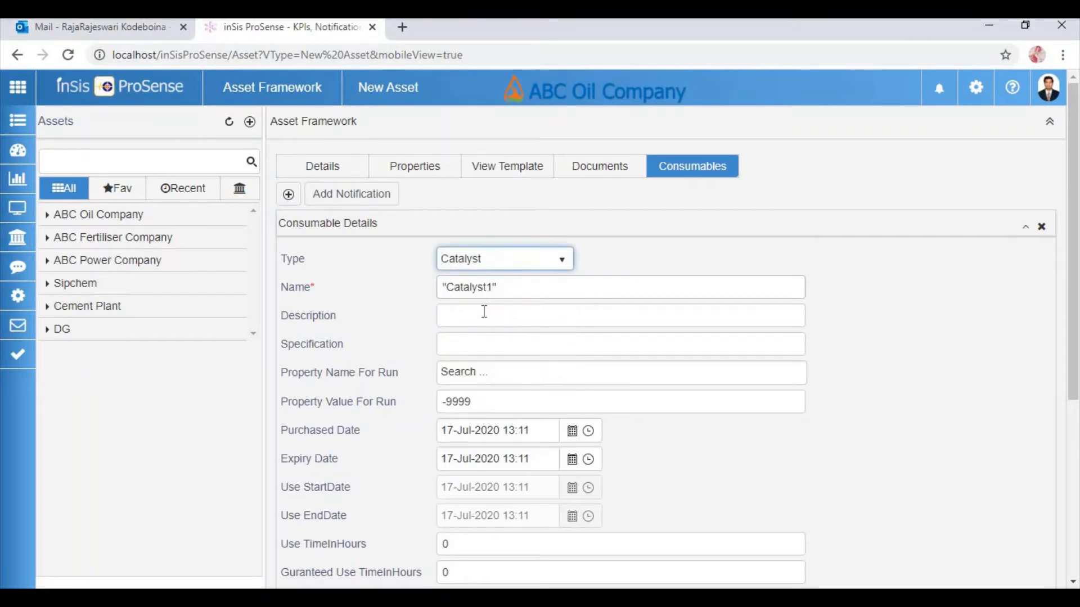
click(484, 312)
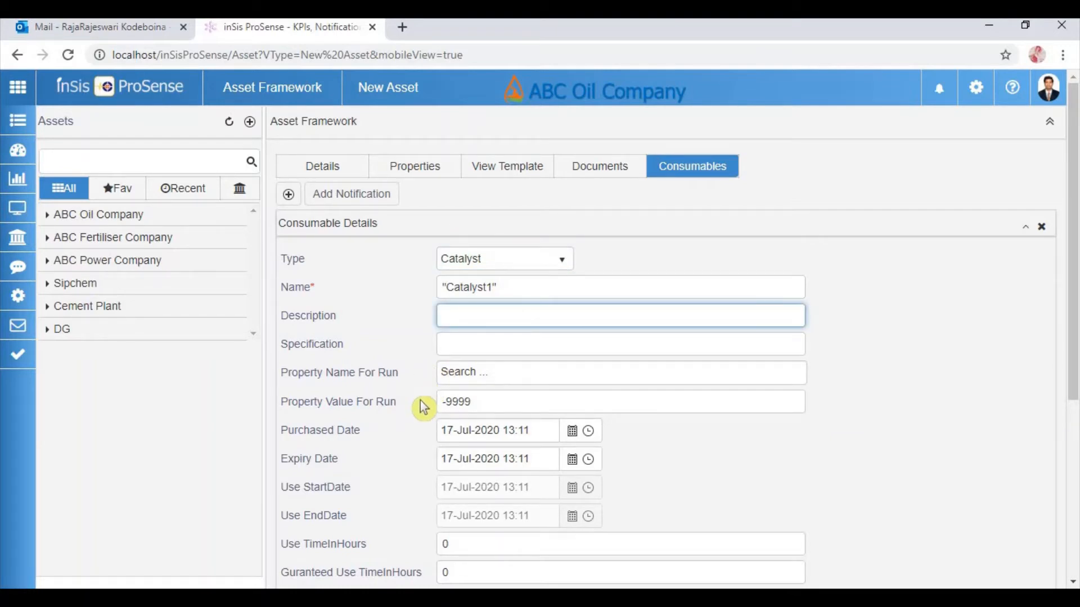
scroll(423, 407, down, 1)
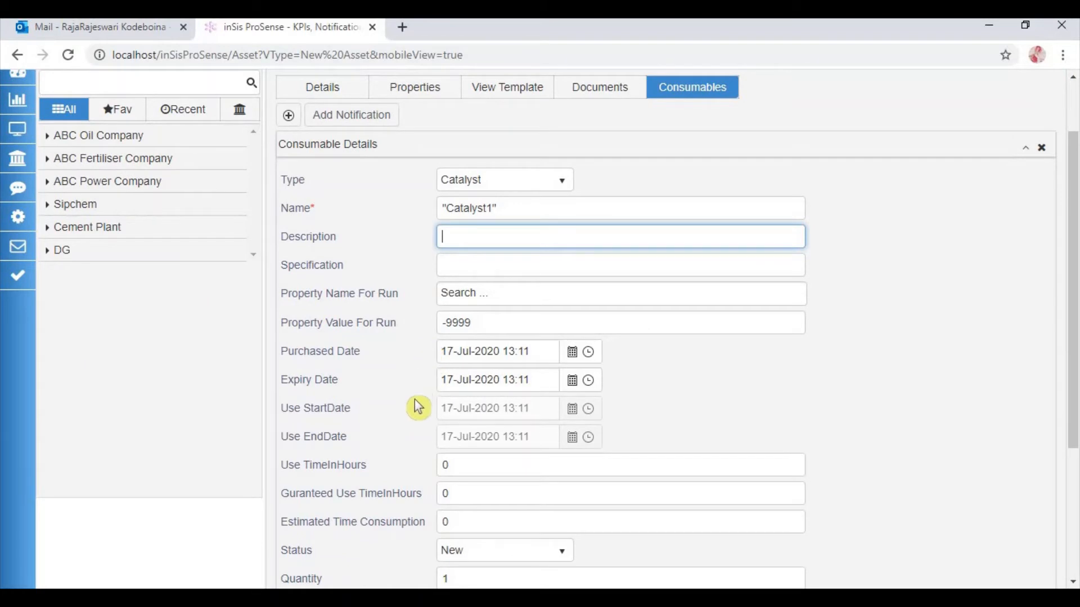
scroll(418, 406, down, 1)
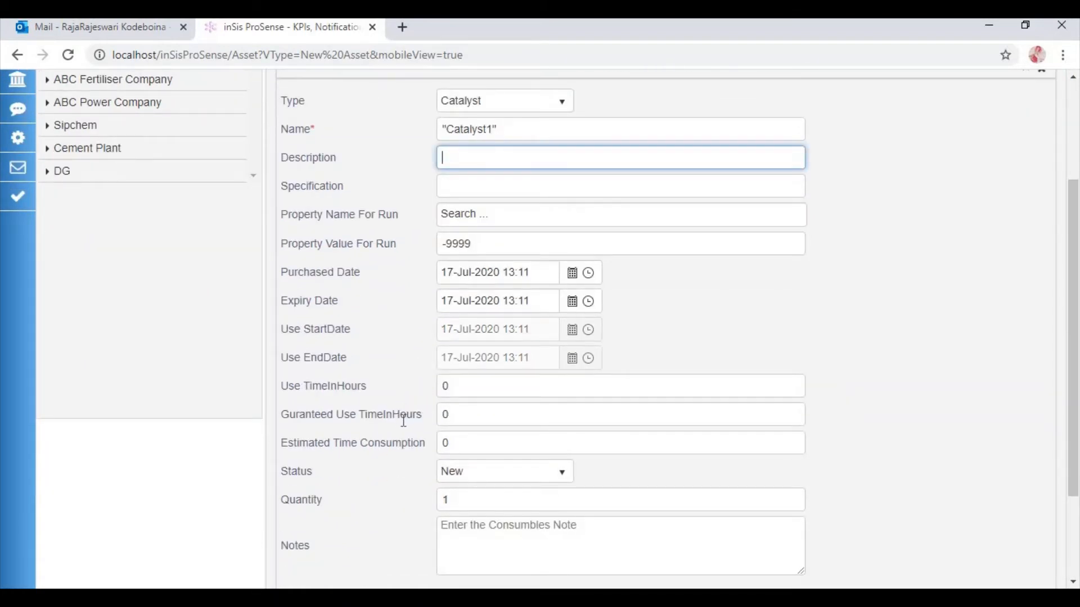
scroll(406, 419, down, 1)
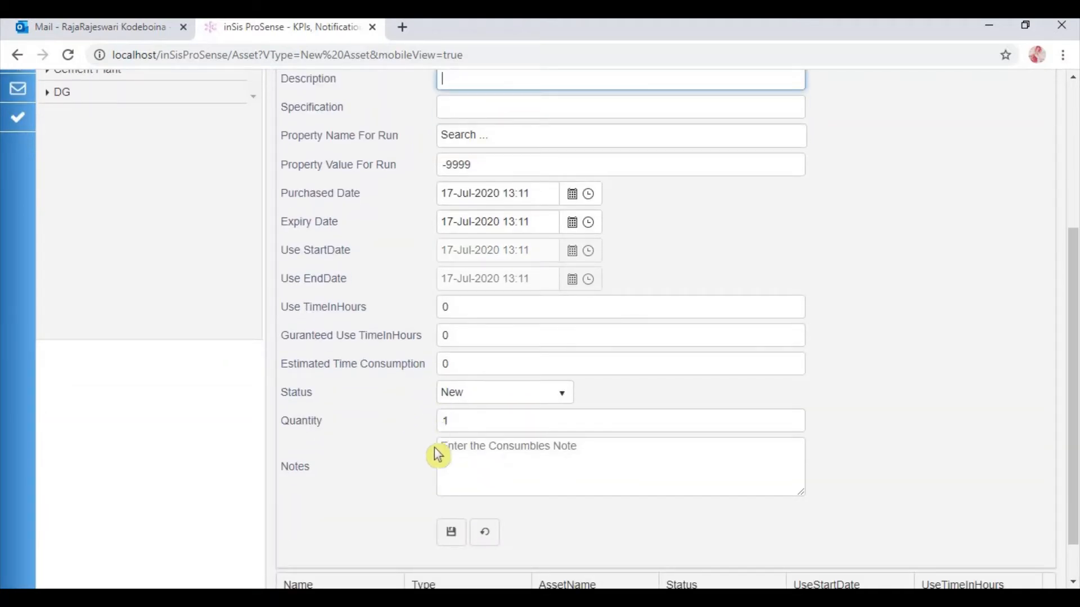
scroll(447, 542, down, 1)
scroll(359, 471, up, 4)
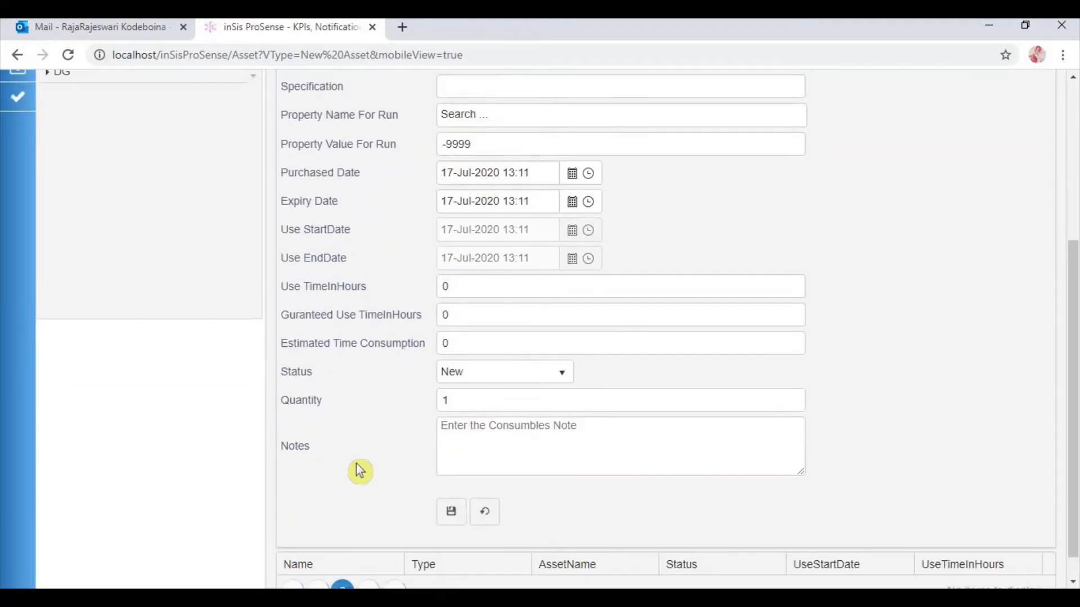
Open the Asset Summary and look through the listed assets.
mouse_move(18, 241)
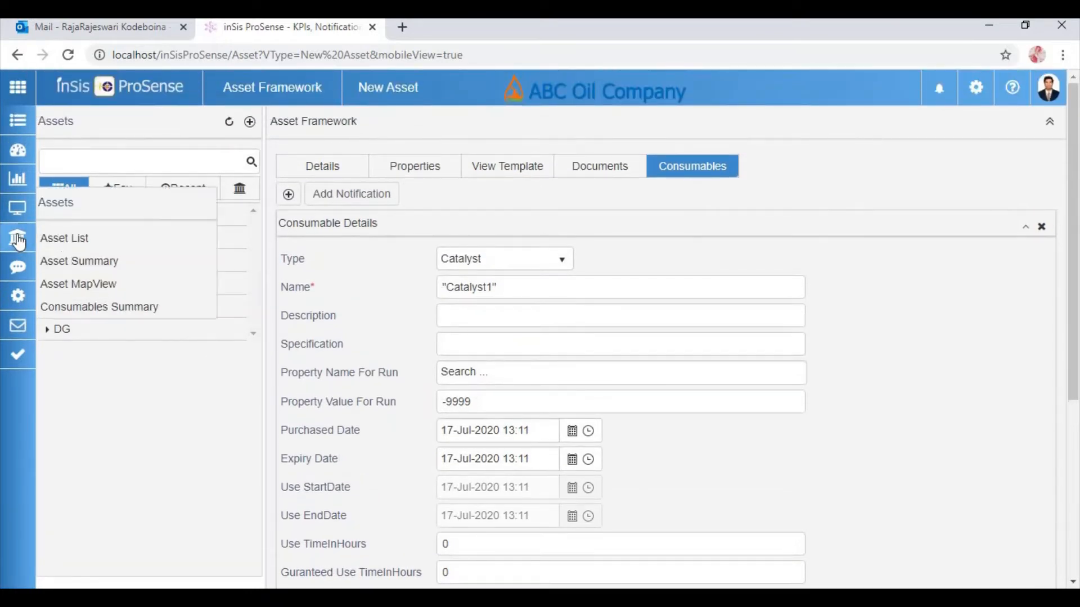
click(78, 262)
scroll(443, 332, down, 5)
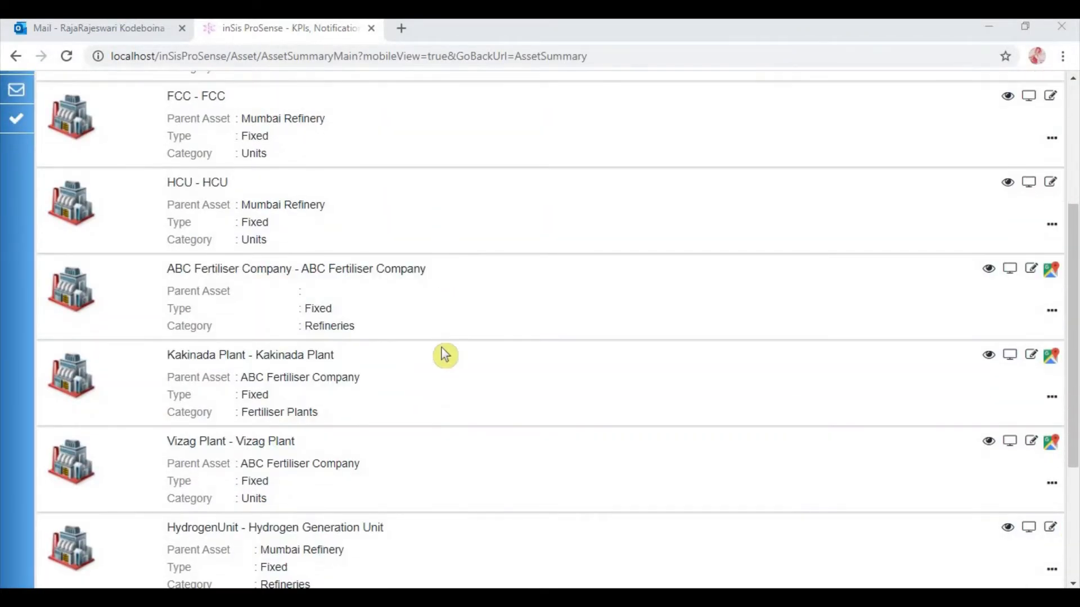
scroll(444, 349, up, 2)
scroll(446, 355, up, 4)
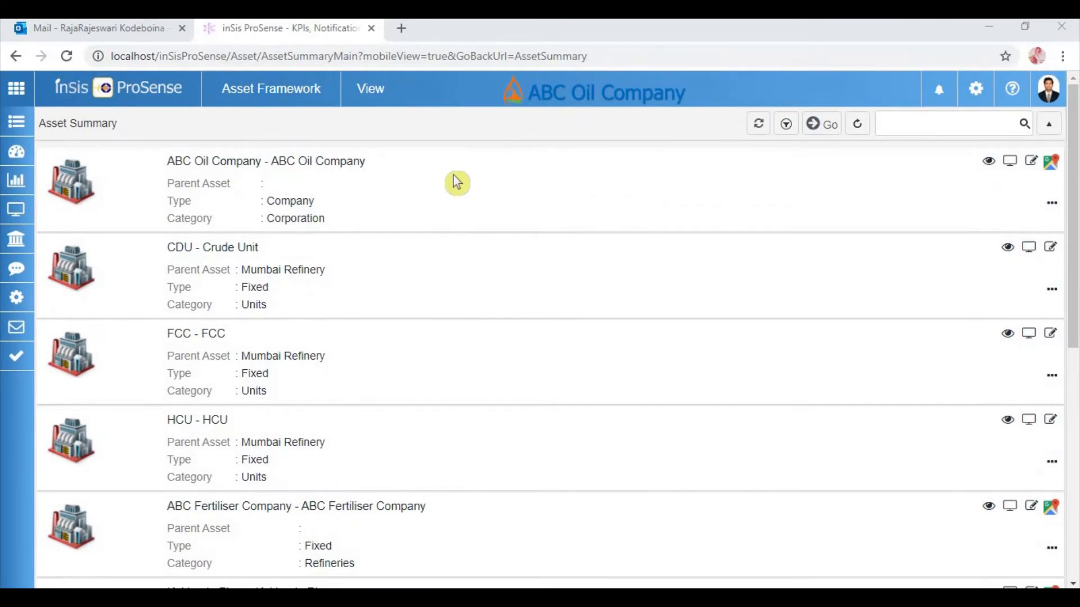
View the KPIs, InfoView data and InfoView settings of the ABC Oil Company asset.
click(988, 163)
click(494, 175)
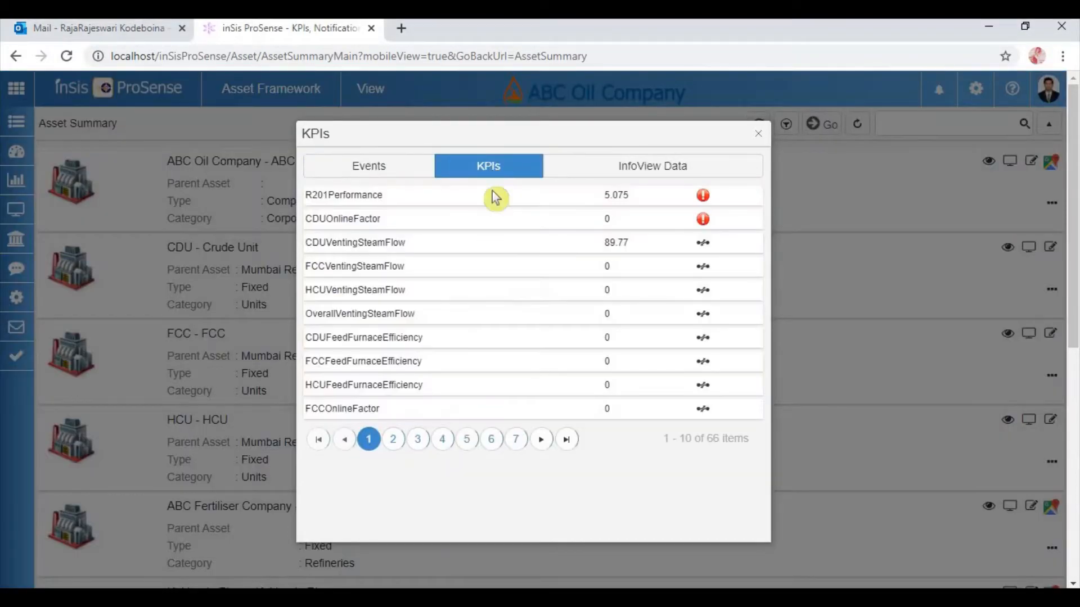
click(652, 166)
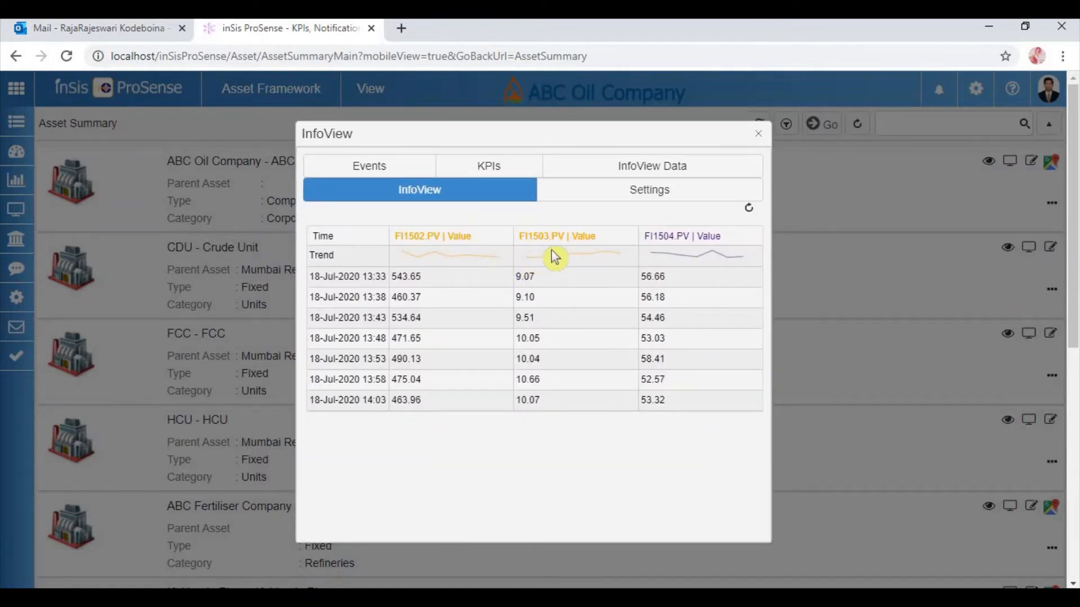
click(651, 194)
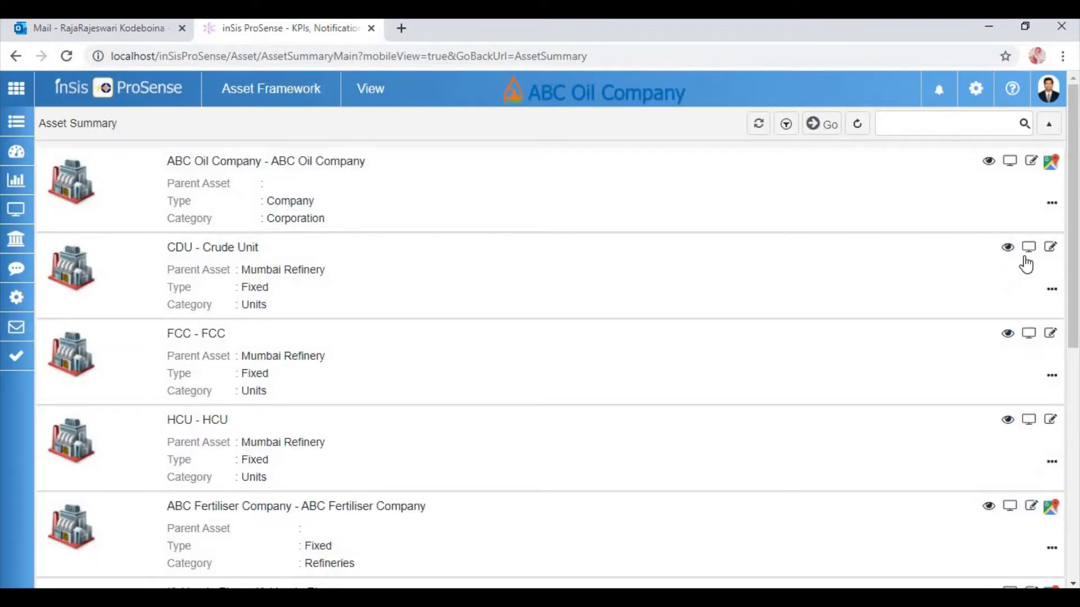
View the CDU asset's monitor page, return to the asset summary and open CDU for editing.
click(1029, 259)
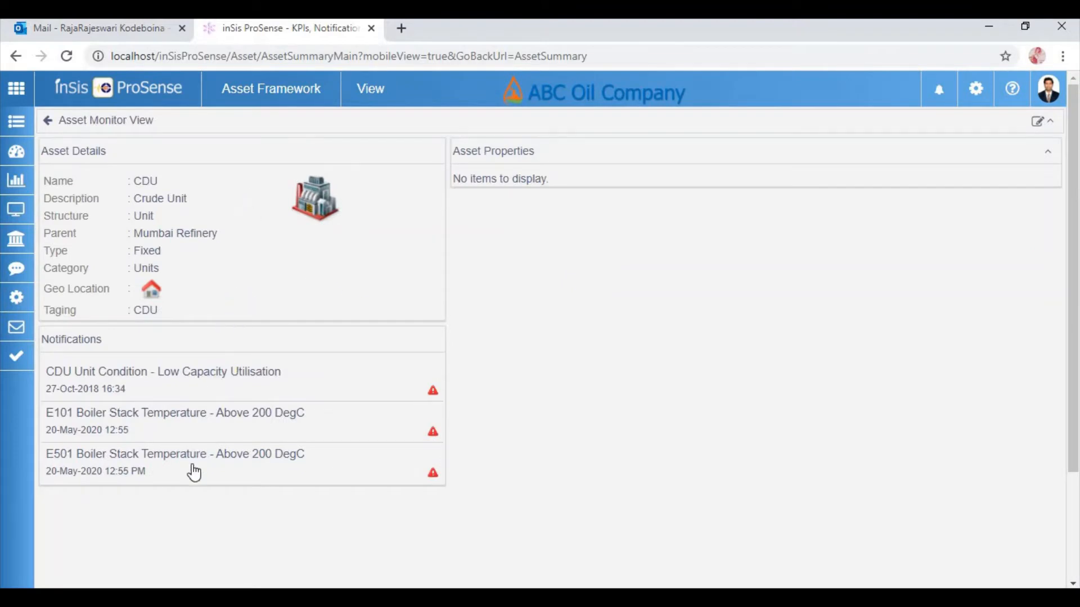
click(48, 123)
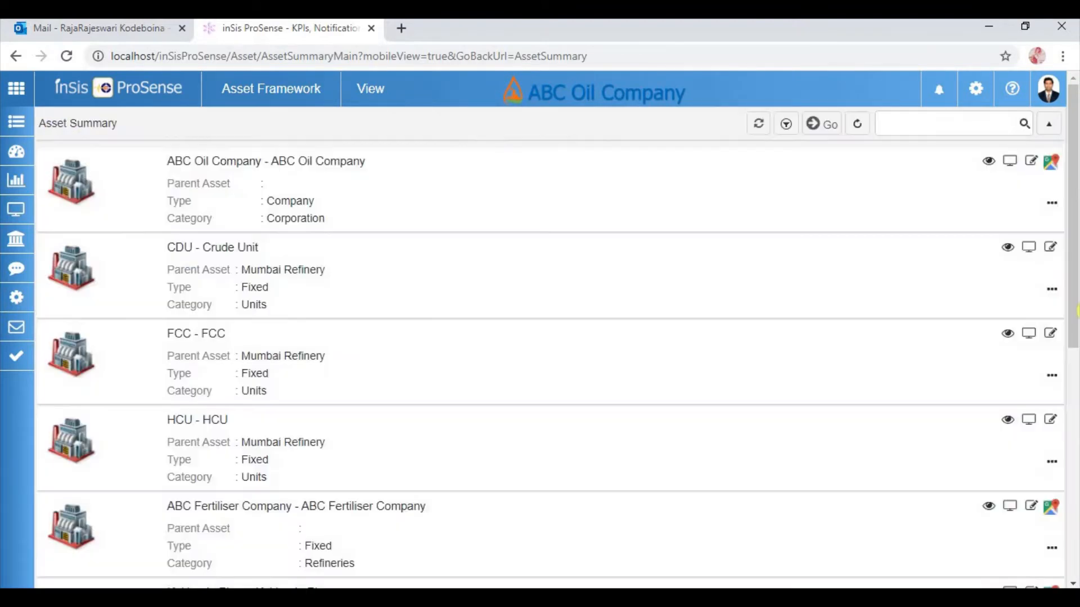
click(1051, 258)
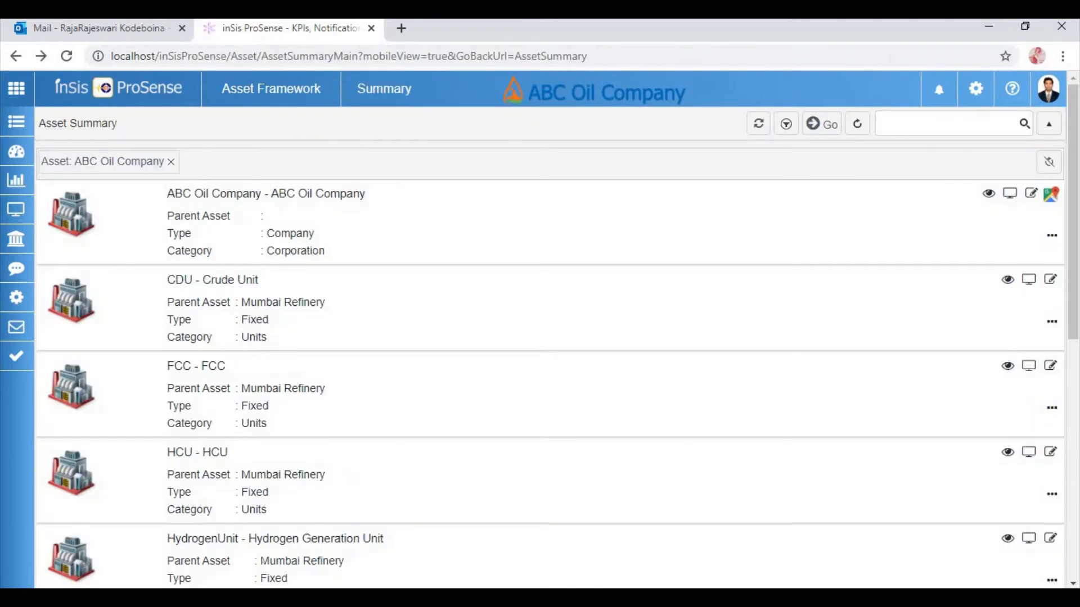
Show the ABC Oil Company asset on the map and open the Consumables Summary.
click(1051, 197)
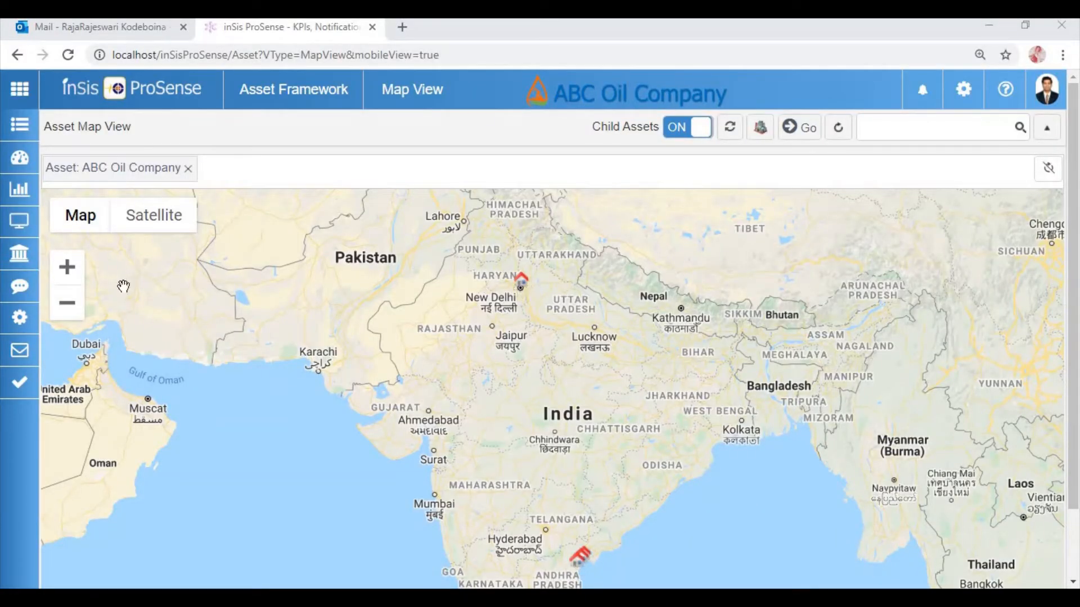
click(19, 254)
mouse_move(20, 256)
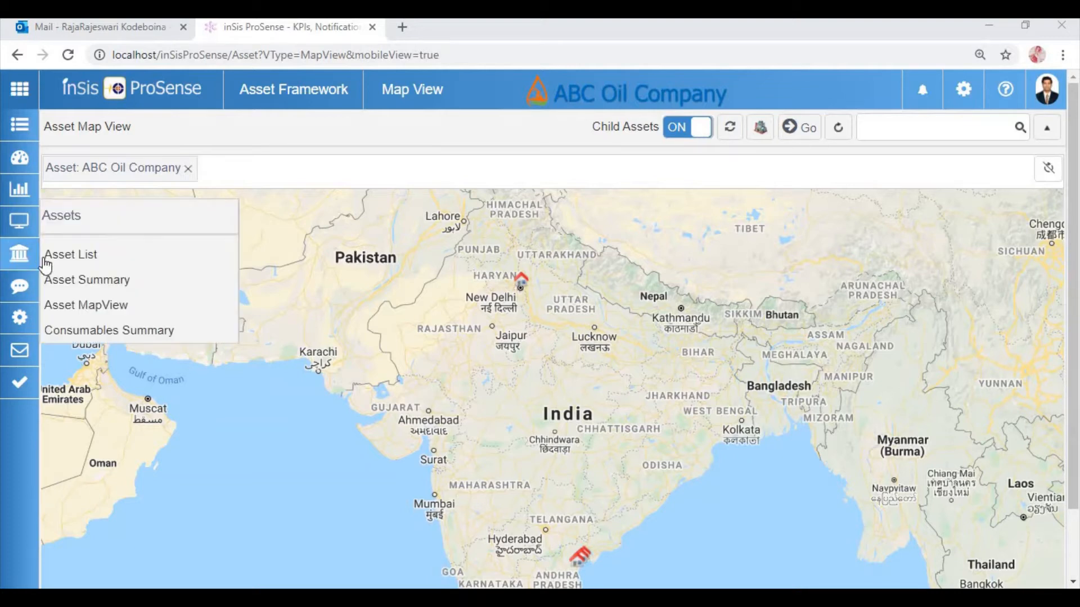
click(119, 331)
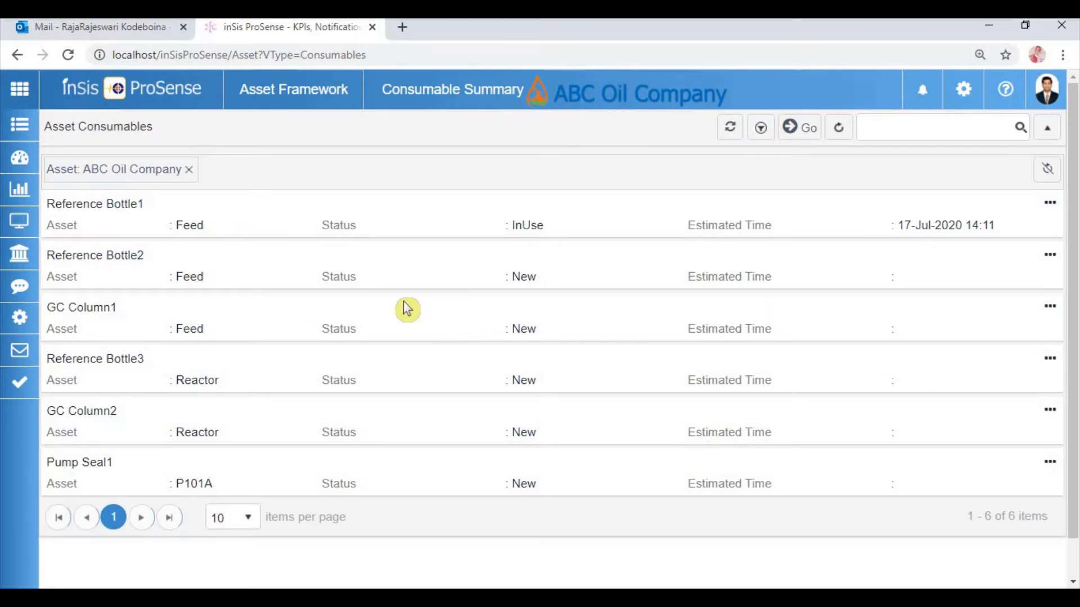
Open the KPIs List and start a new KPI.
click(20, 191)
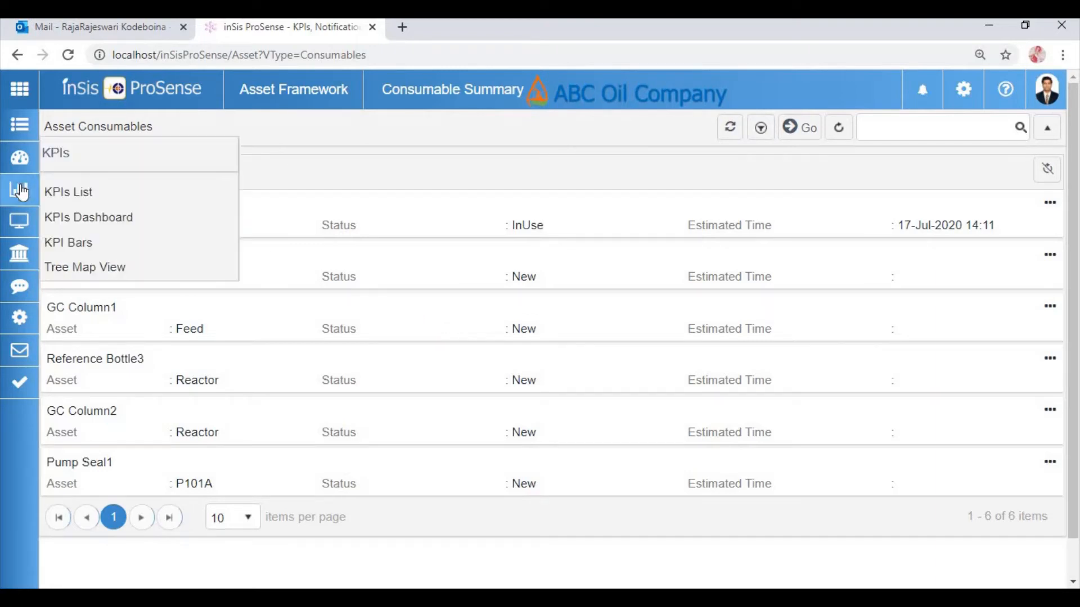
click(74, 199)
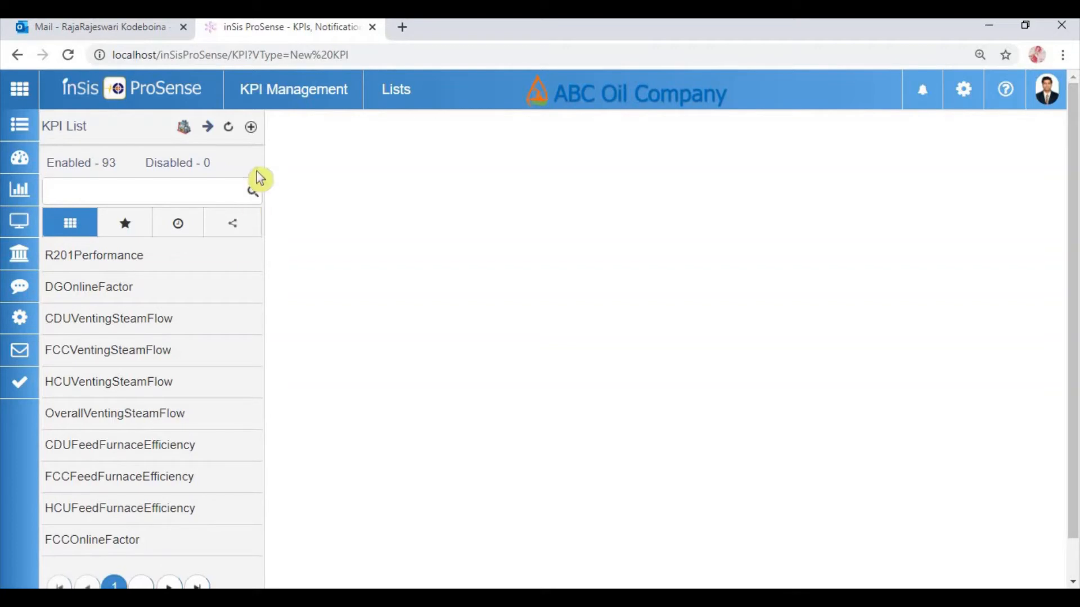
click(250, 128)
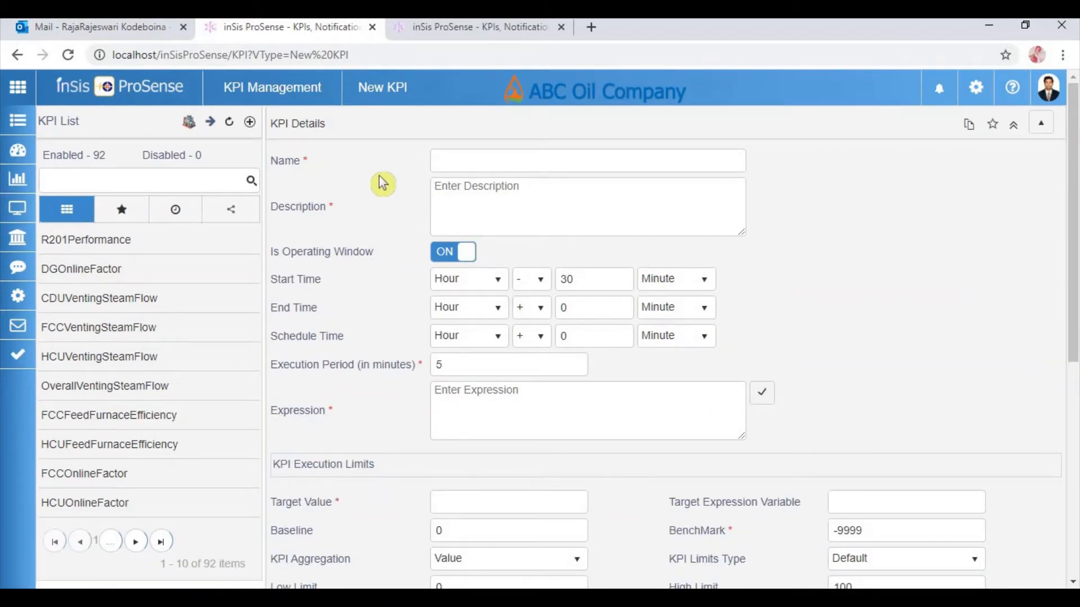
Name the new KPI CDU_Feed_Furnace_Efficiency and enter the same text as its description.
click(460, 160)
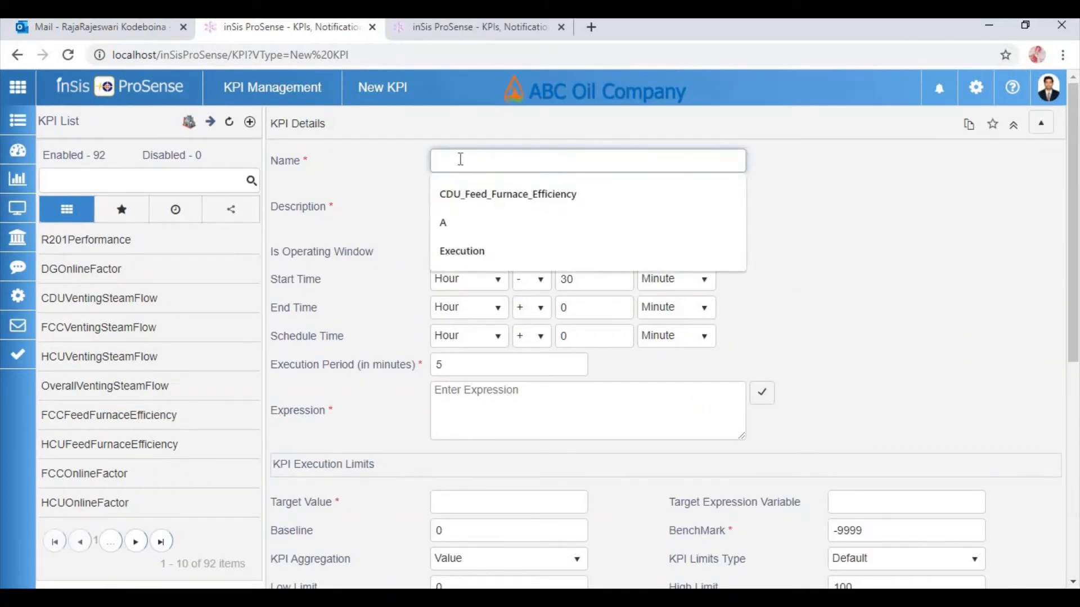
key(Down)
key(Return)
click(480, 199)
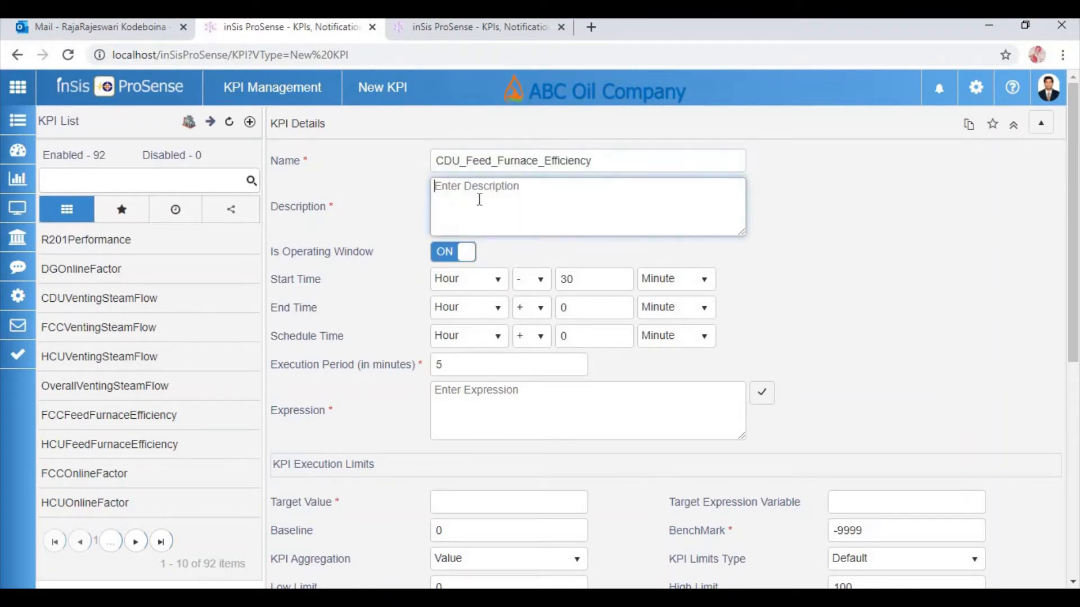
text(CDU_Feed_Furnace_Efficiency)
click(407, 278)
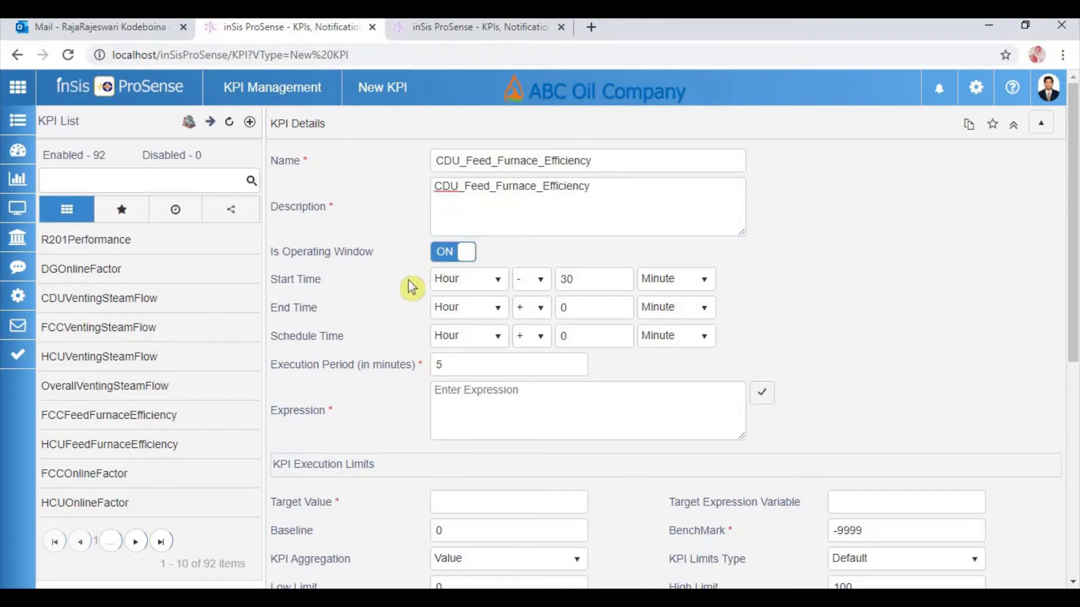
Set the KPI's Start Time to Yesterday + 0 Hour.
click(449, 288)
scroll(459, 348, up, 2)
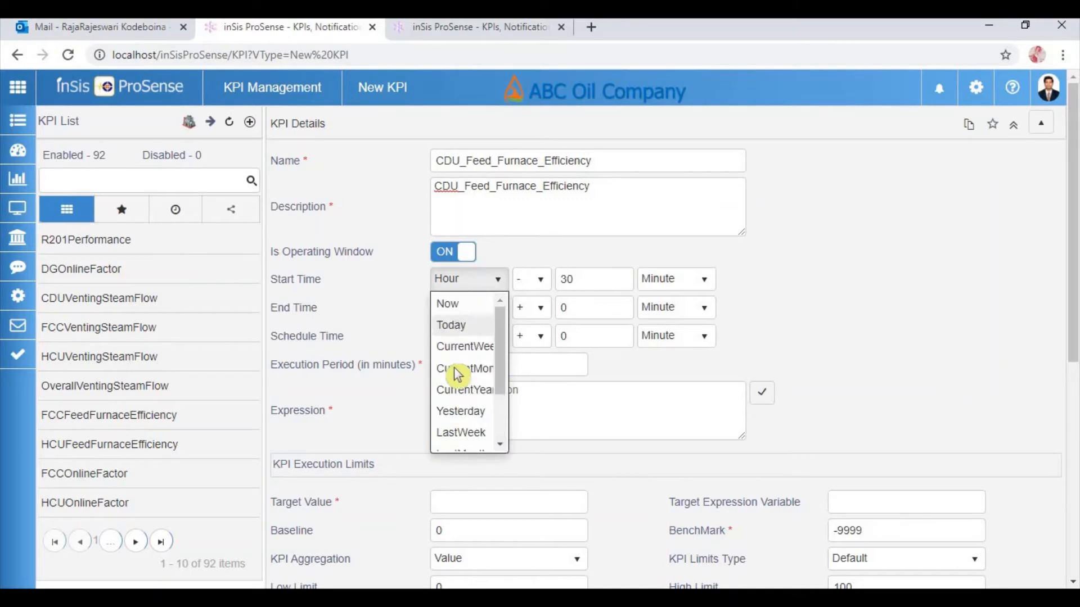
click(458, 410)
click(543, 292)
click(537, 310)
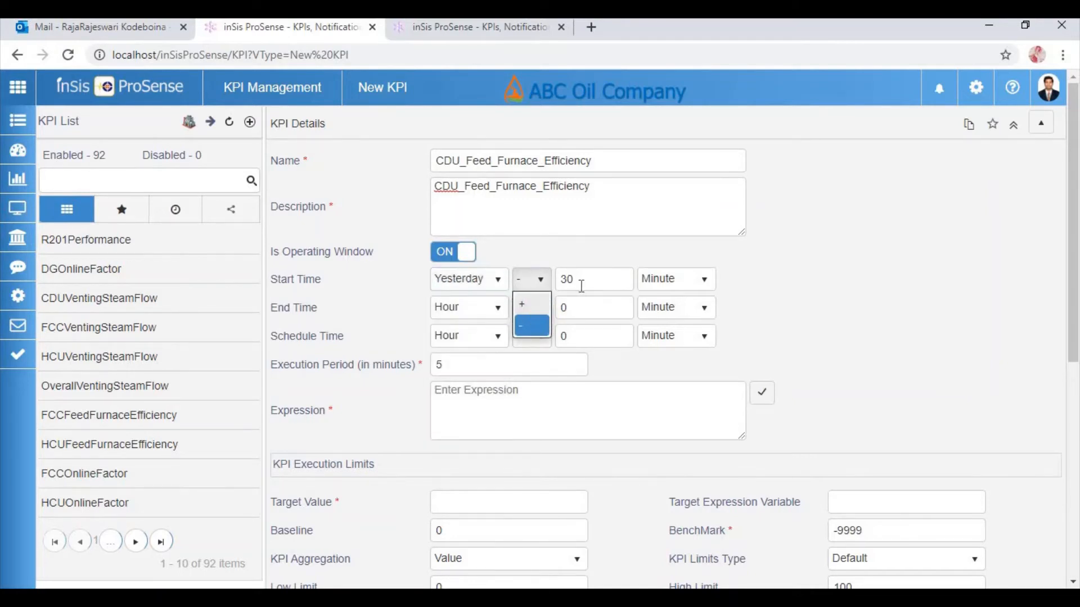
click(564, 285)
text(0)
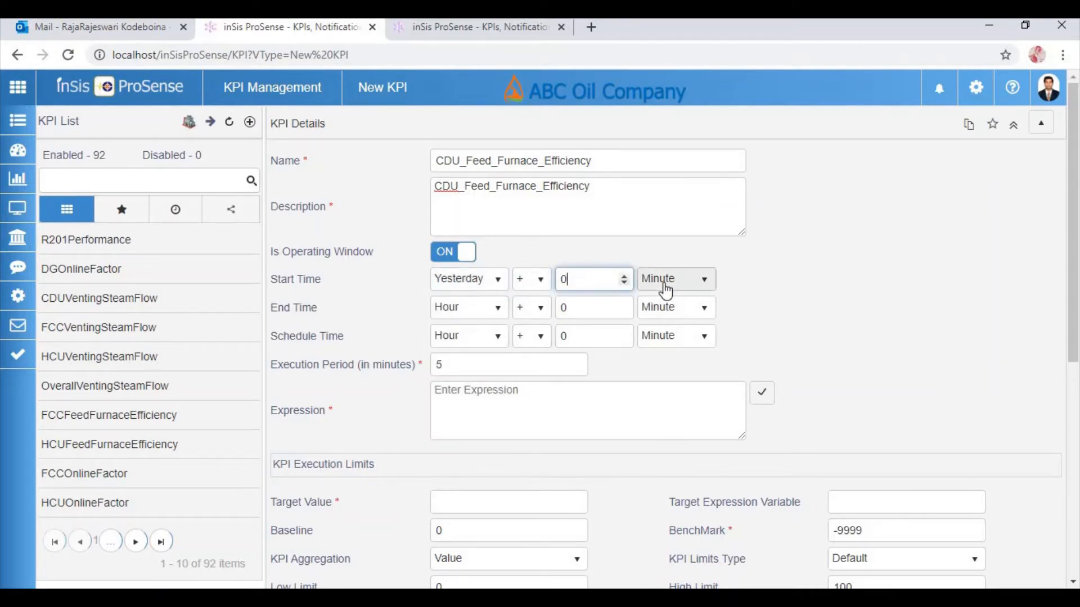
click(664, 281)
click(658, 321)
Set the KPI's End Time to Today + 0 Hour.
click(478, 314)
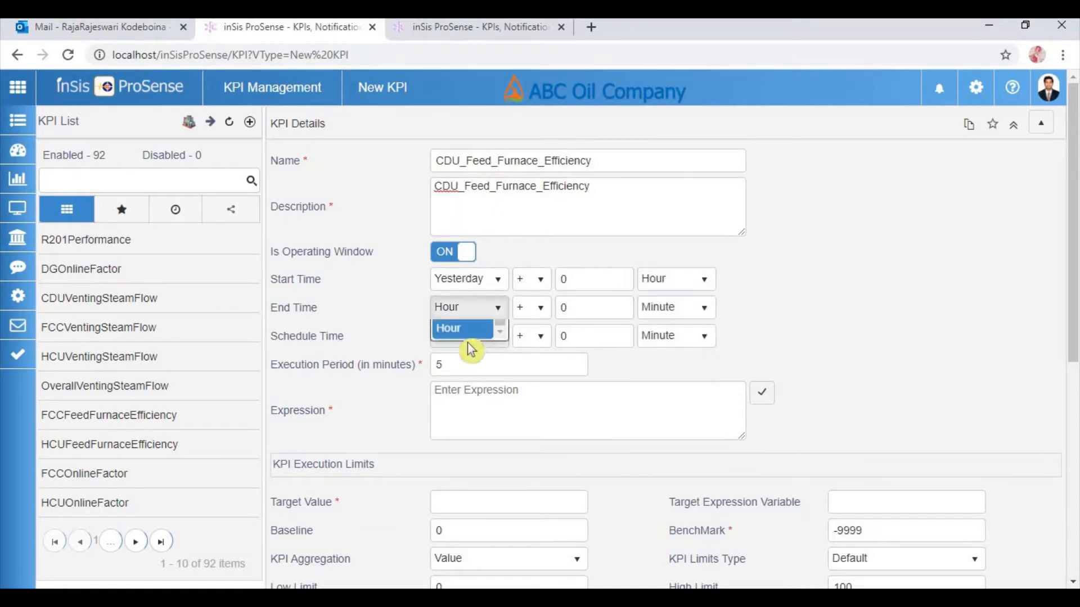
scroll(473, 352, up, 1)
key(Return)
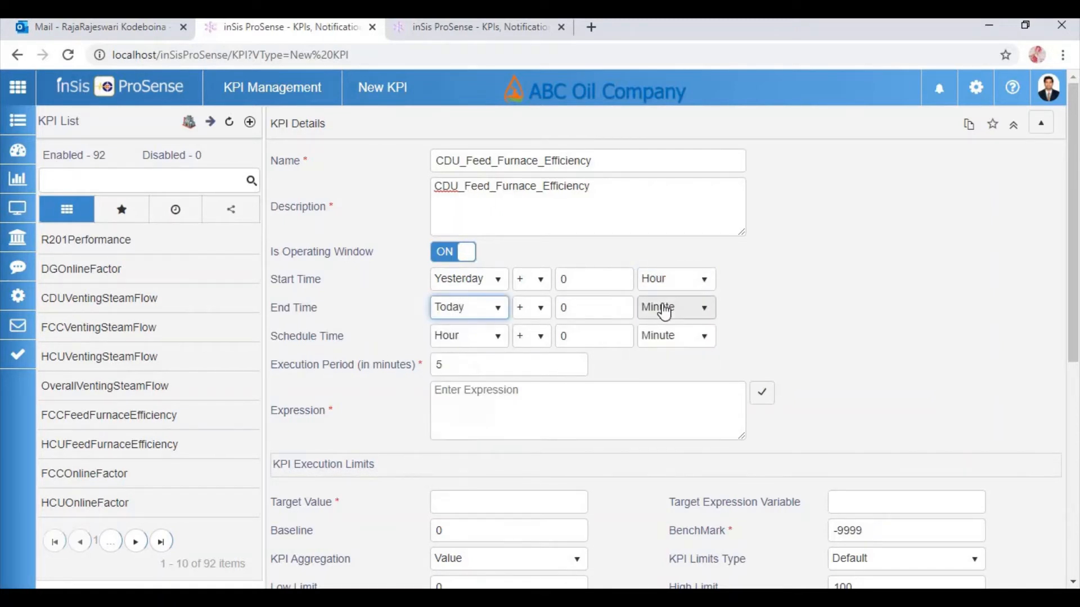
click(675, 308)
click(656, 354)
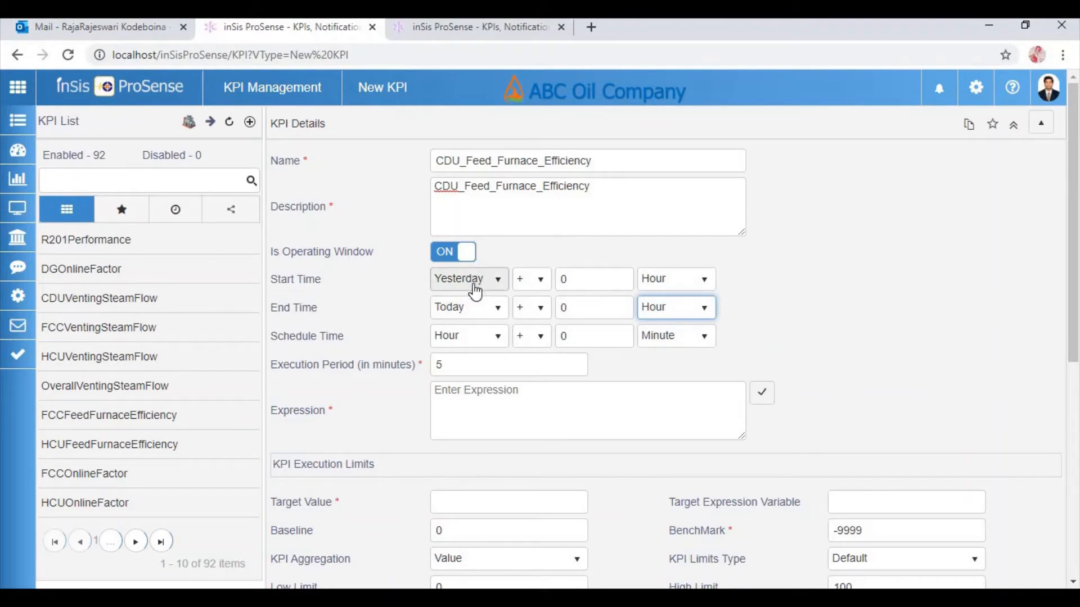
Set the KPI's Schedule Time to Today + 5 Minute.
click(466, 342)
scroll(473, 387, up, 2)
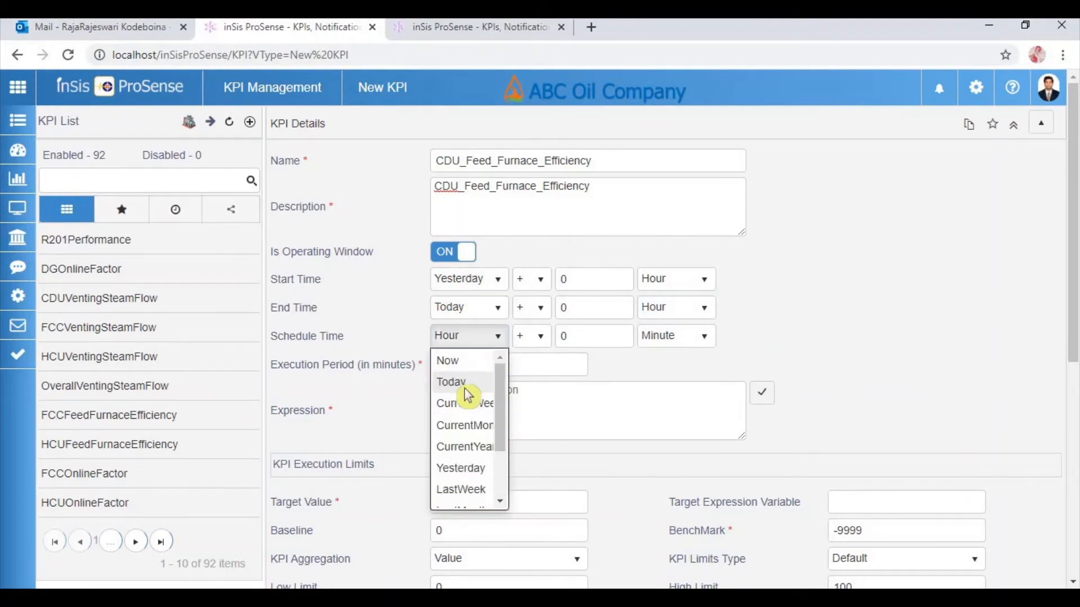
click(471, 378)
click(585, 338)
double_click(558, 340)
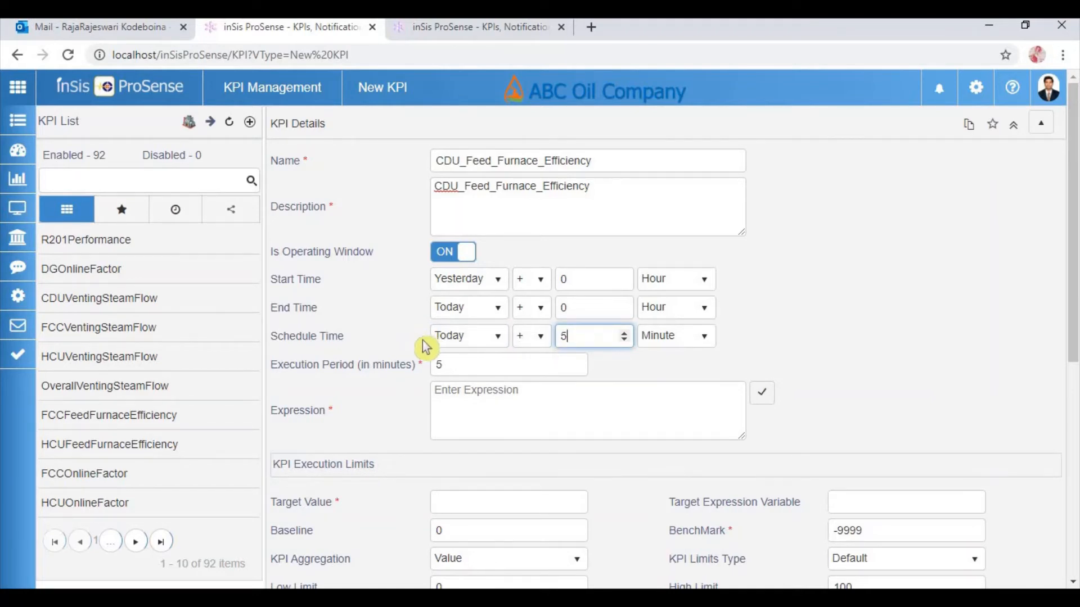
Set the execution period to 1440 minutes and enter A*100/10000 as the KPI expression.
double_click(442, 365)
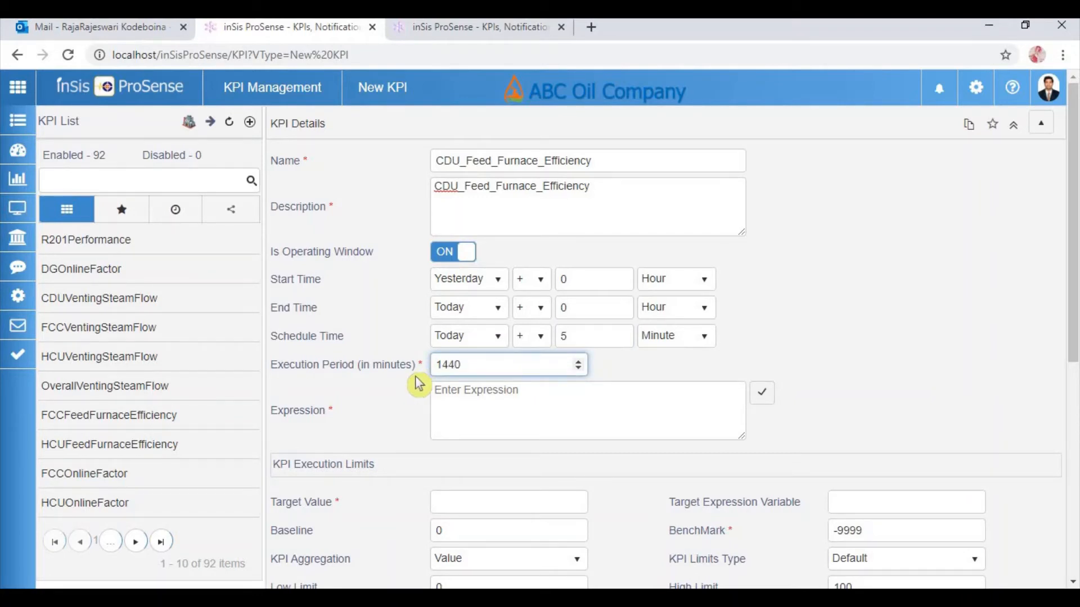
click(465, 397)
text(A*100/10000)
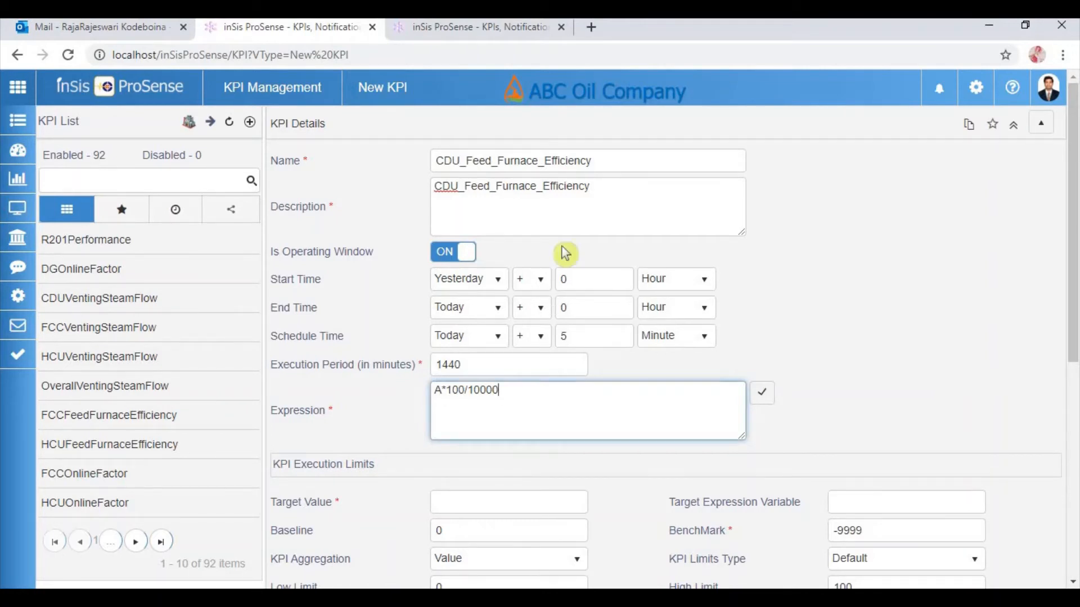
Examine the expression controls of the existing P101B_Reliability KPI and return to the new KPI form.
click(481, 28)
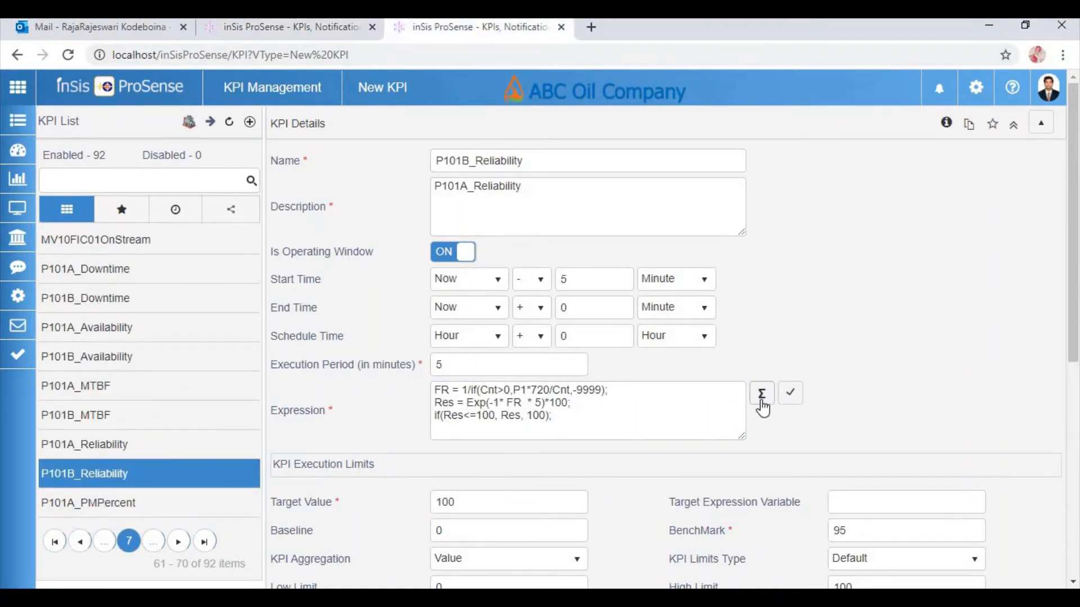
click(281, 28)
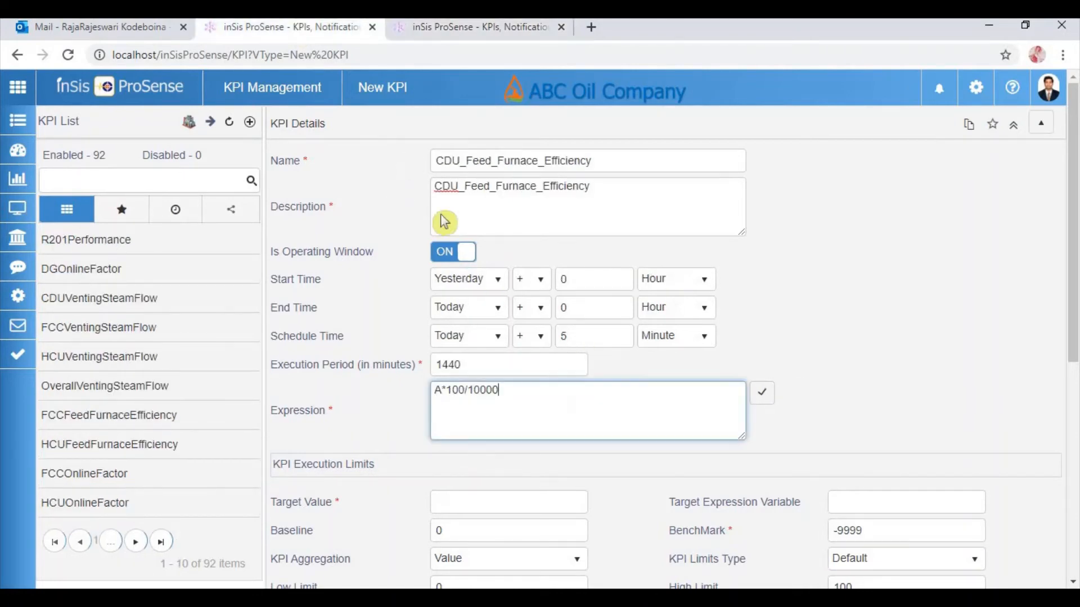
Assign the RCA_CDU_Furnace infoview as the KPI's Root Cause Analysis and save the KPI.
scroll(504, 261, down, 1)
scroll(504, 261, down, 3)
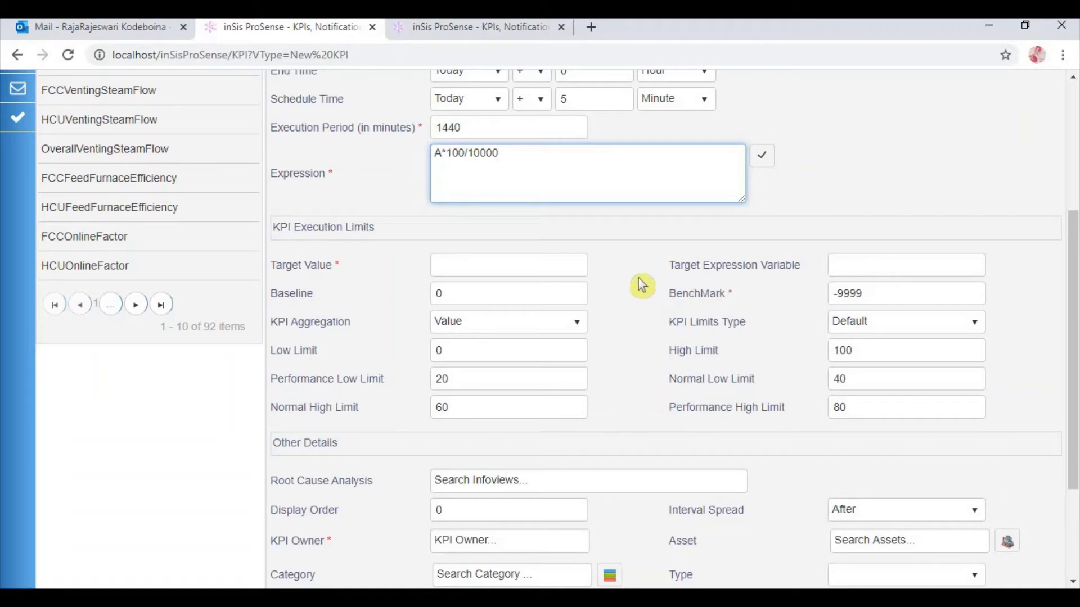
scroll(536, 268, down, 1)
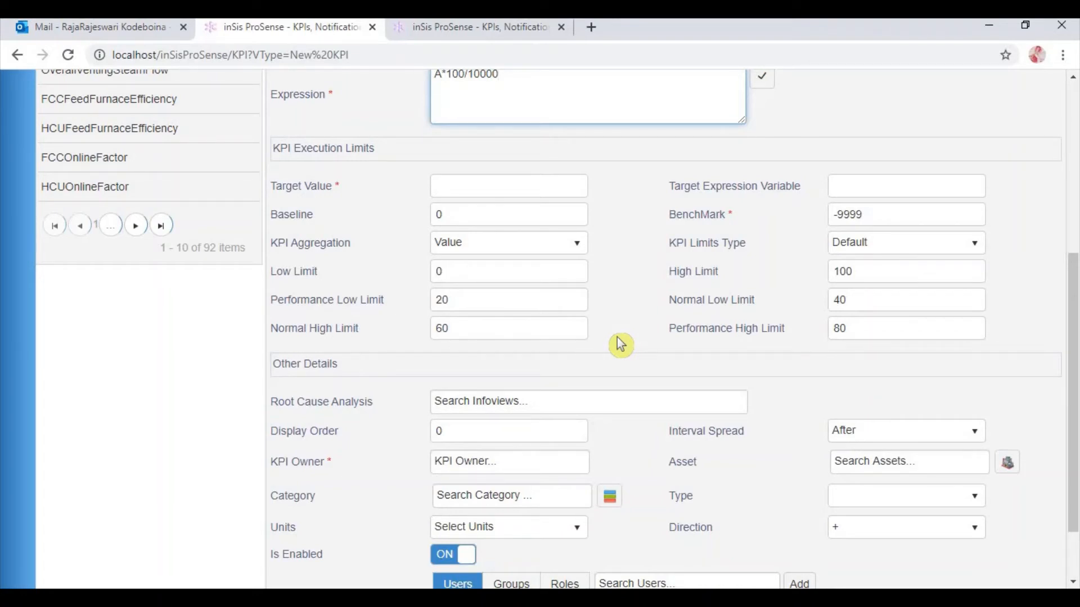
scroll(595, 340, down, 2)
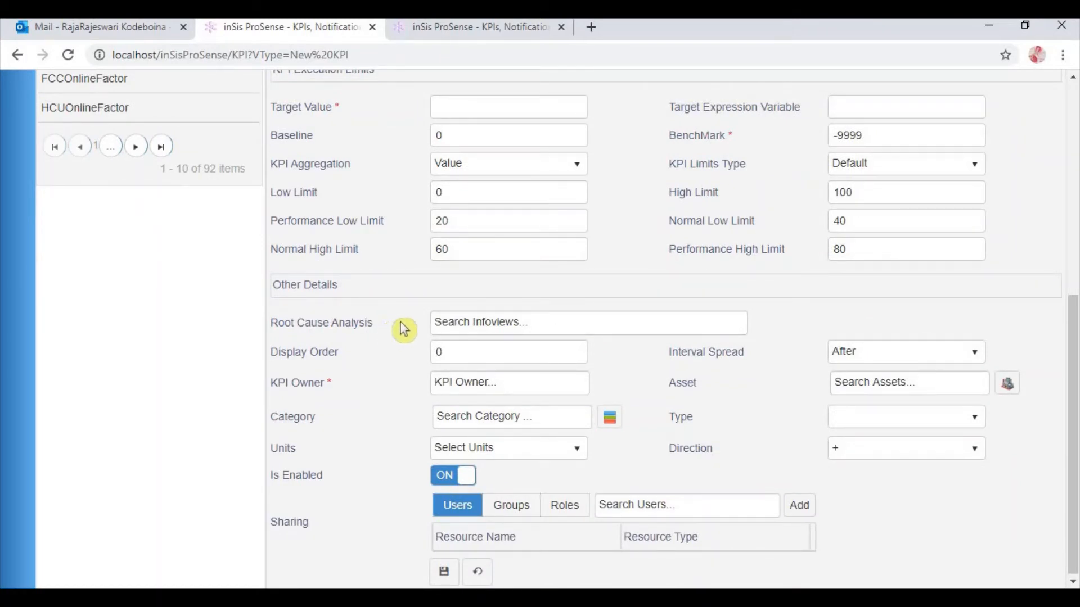
click(472, 324)
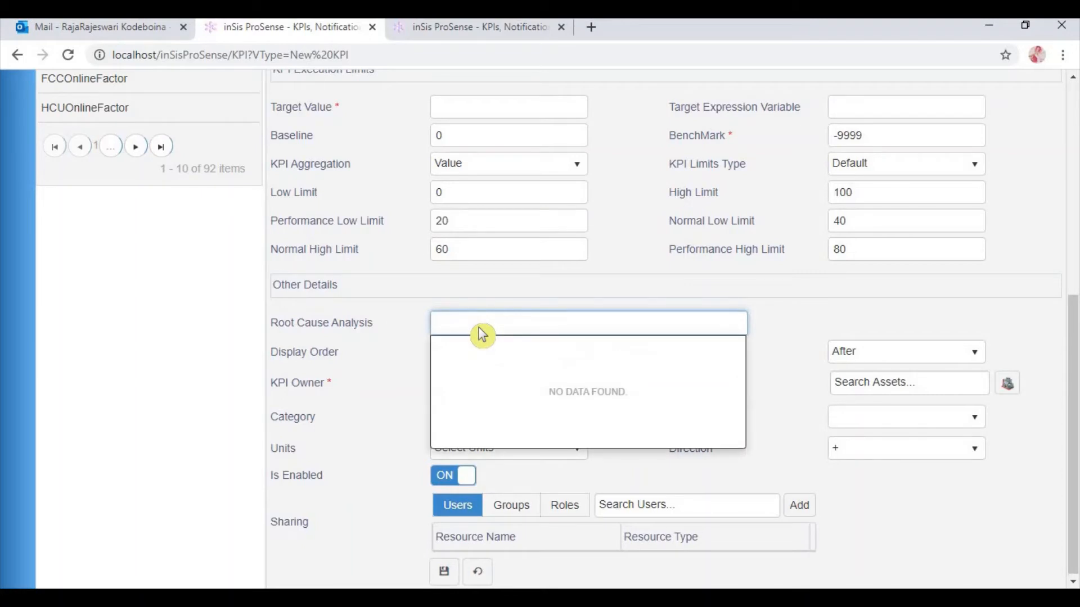
text(rc)
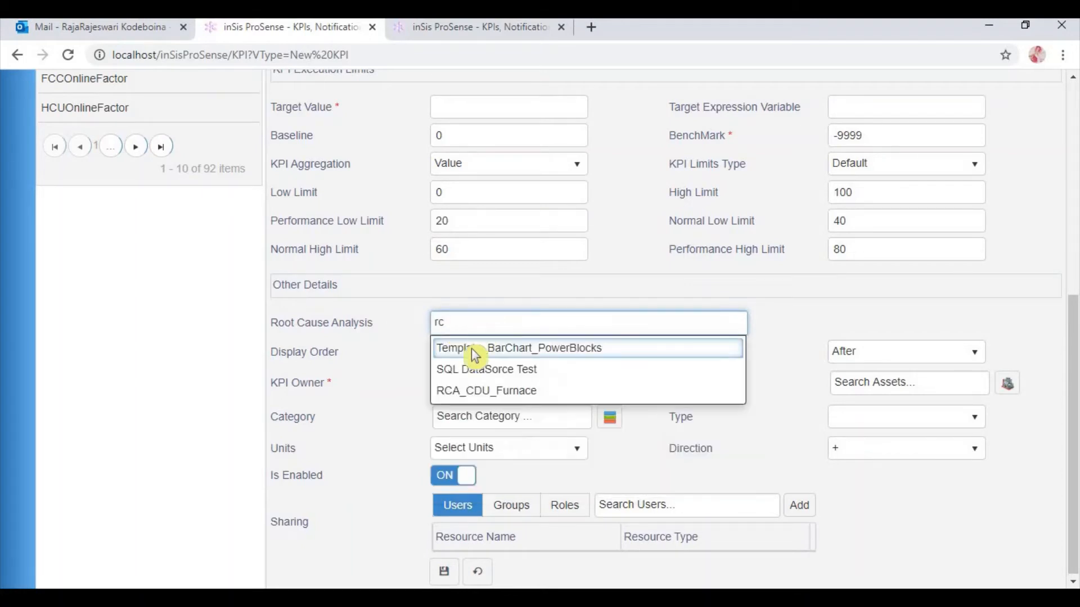
click(474, 389)
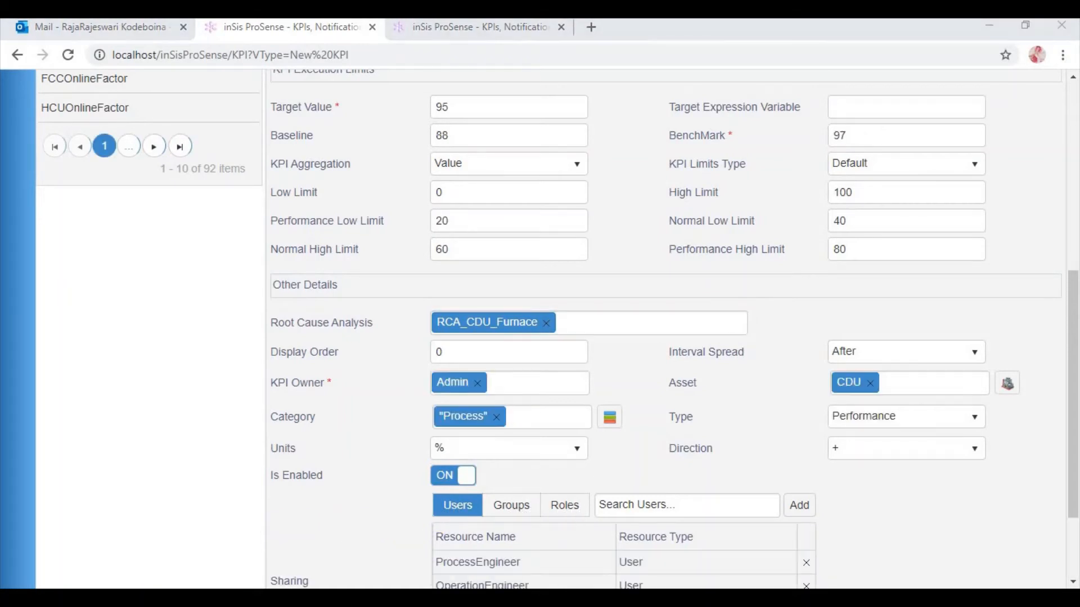
scroll(638, 113, down, 3)
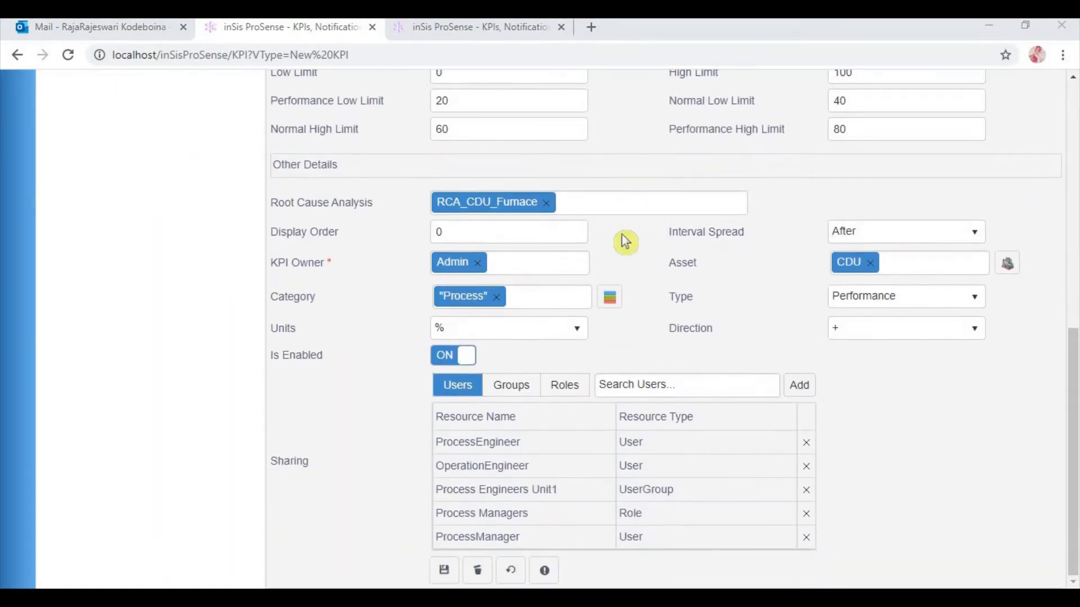
click(444, 572)
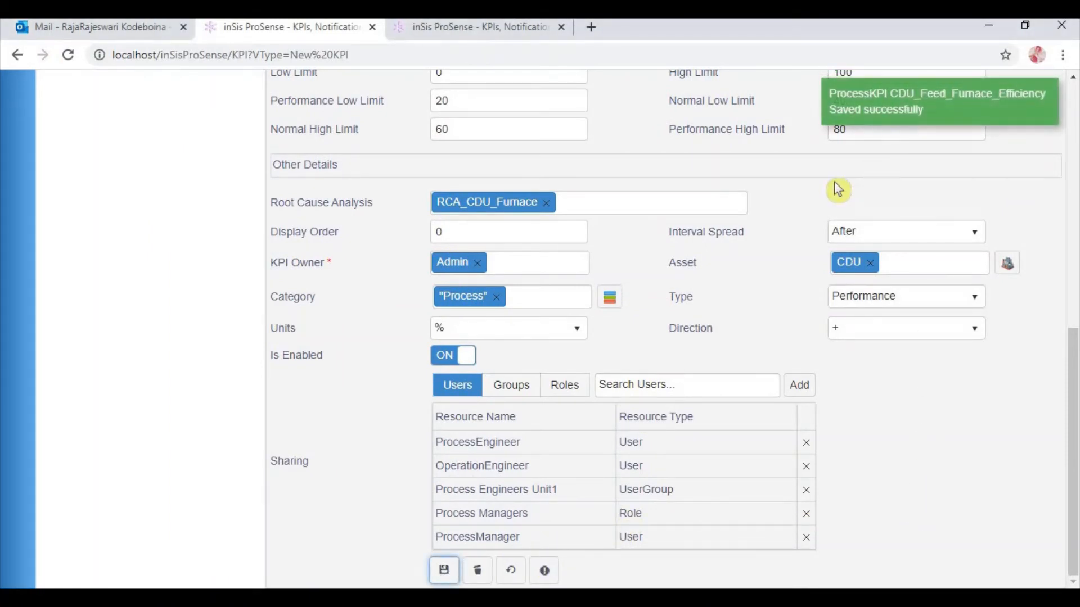
In the expression details, map input variable A to the tag FI1501.PV | Value with the Average metric and save the mapping.
scroll(831, 209, up, 10)
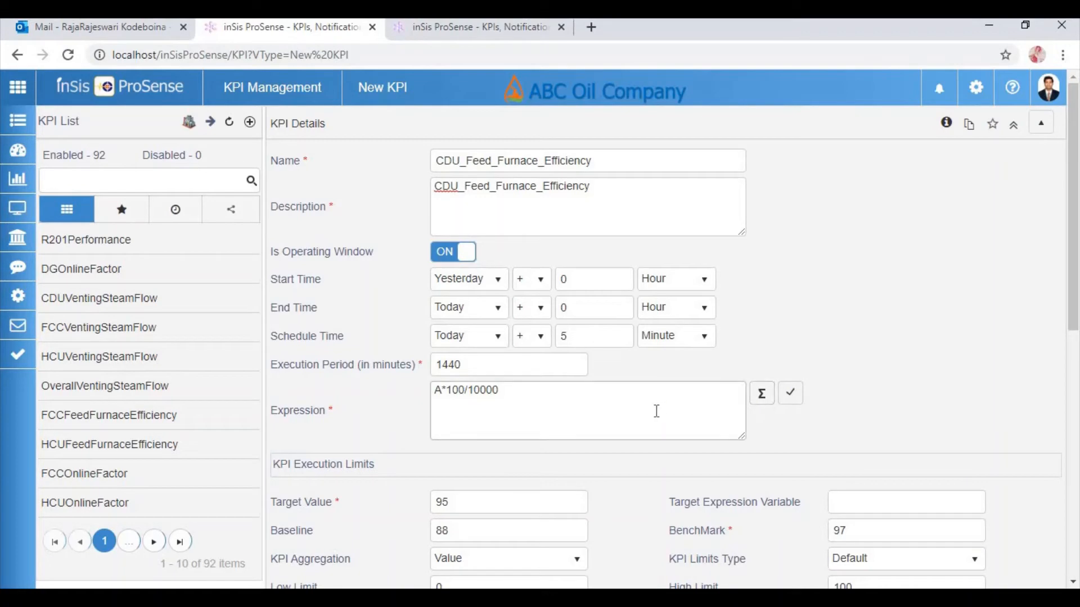
click(762, 401)
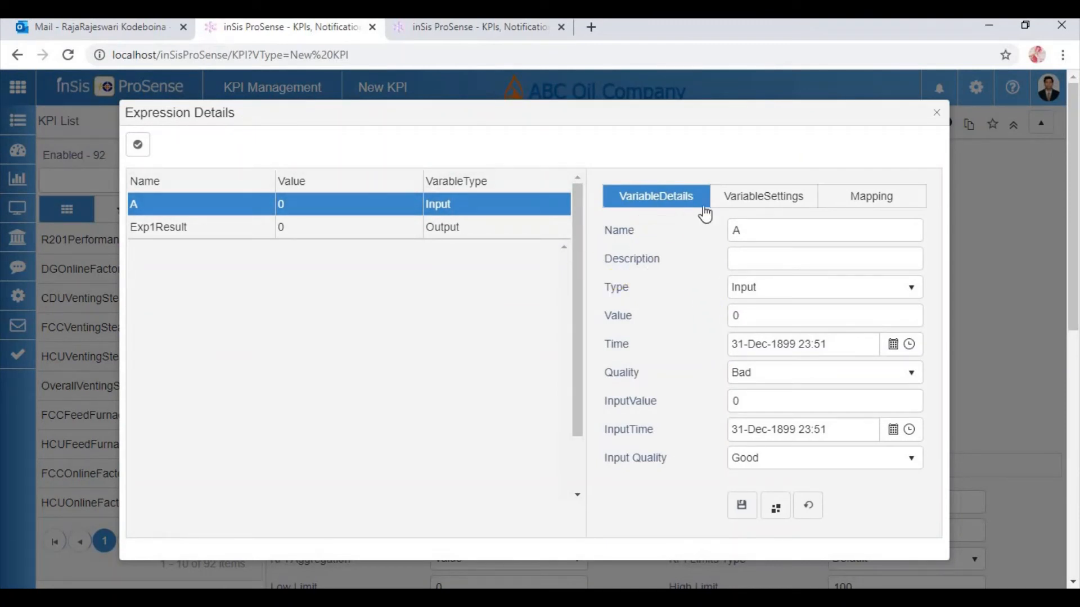
click(770, 201)
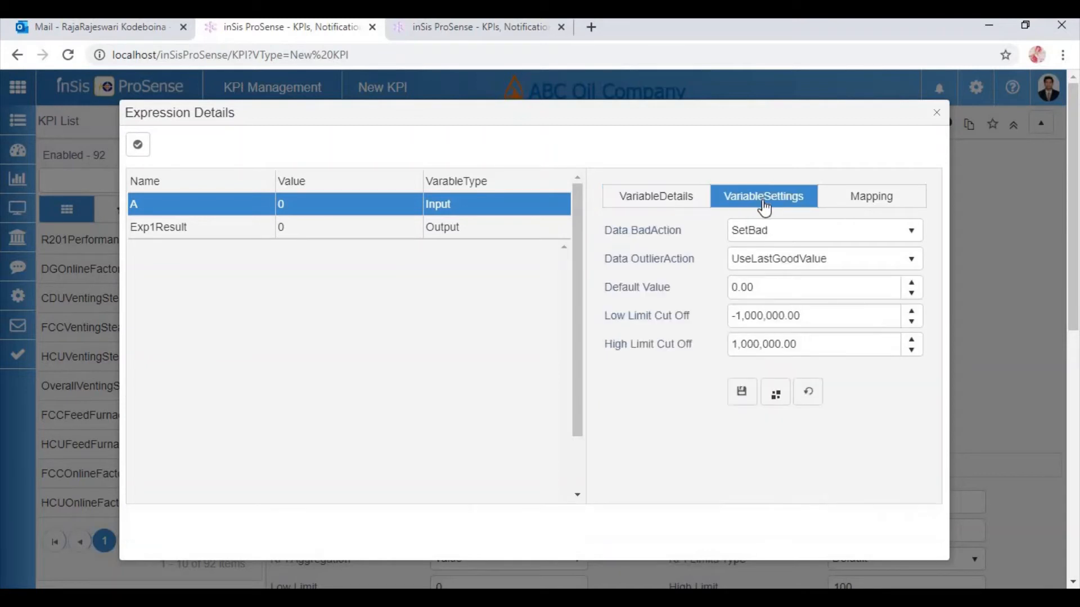
click(864, 209)
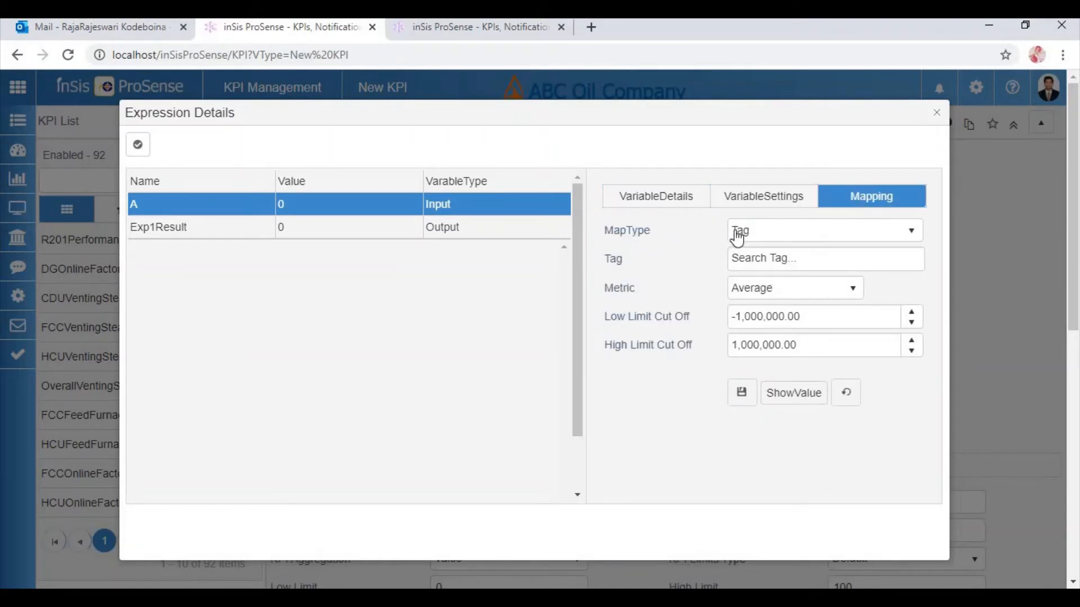
click(771, 233)
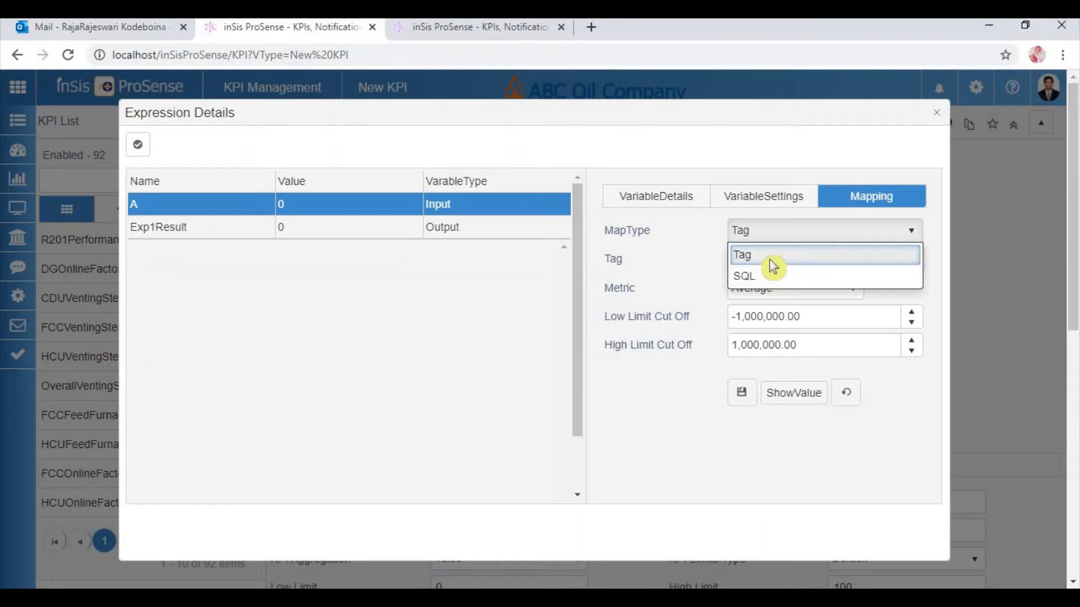
click(776, 263)
click(772, 263)
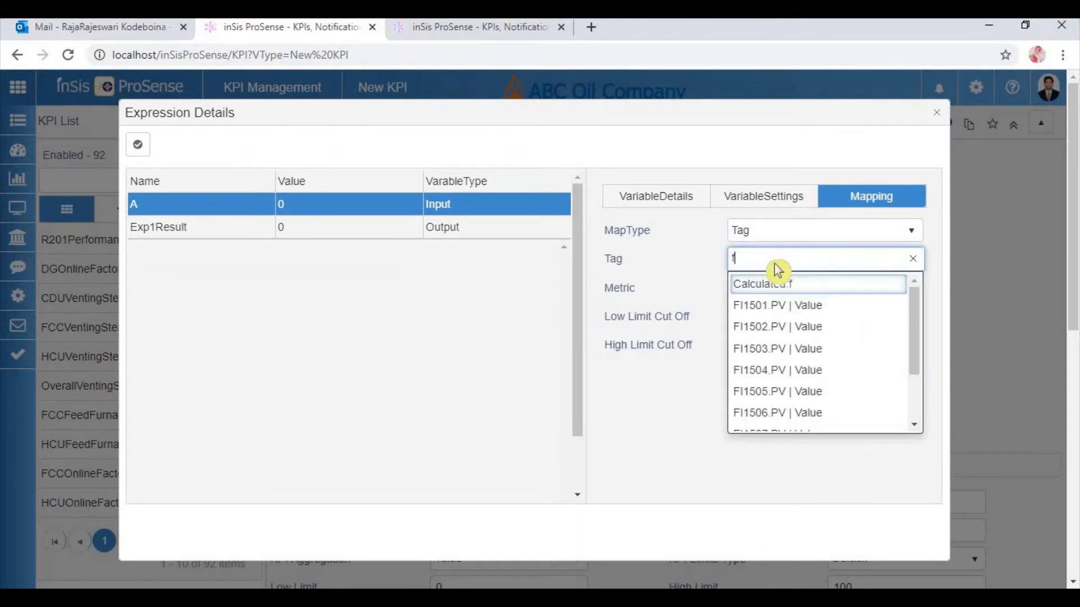
click(779, 310)
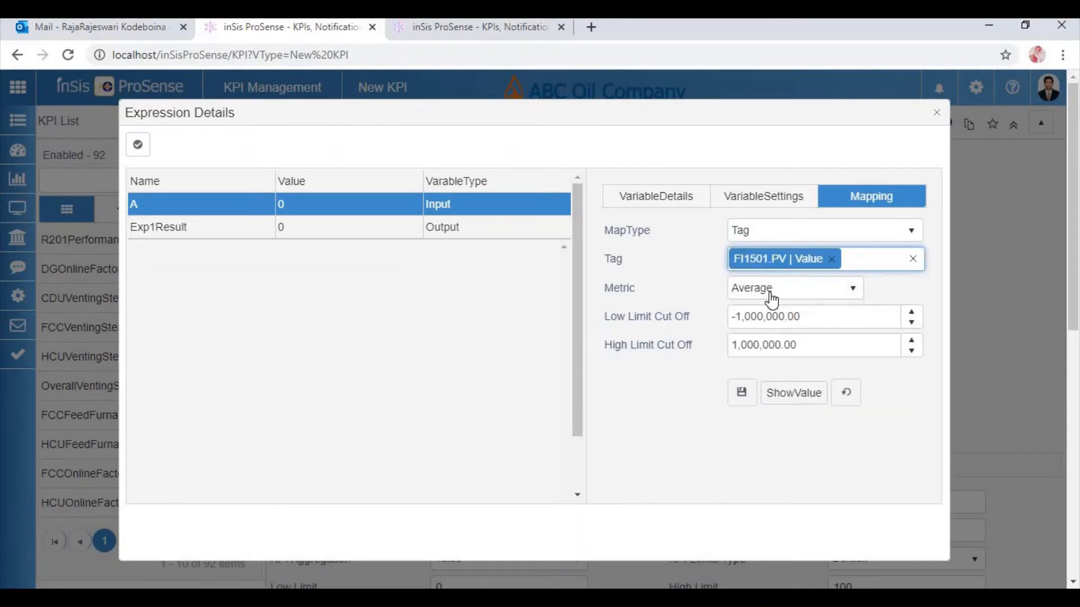
click(771, 294)
click(769, 294)
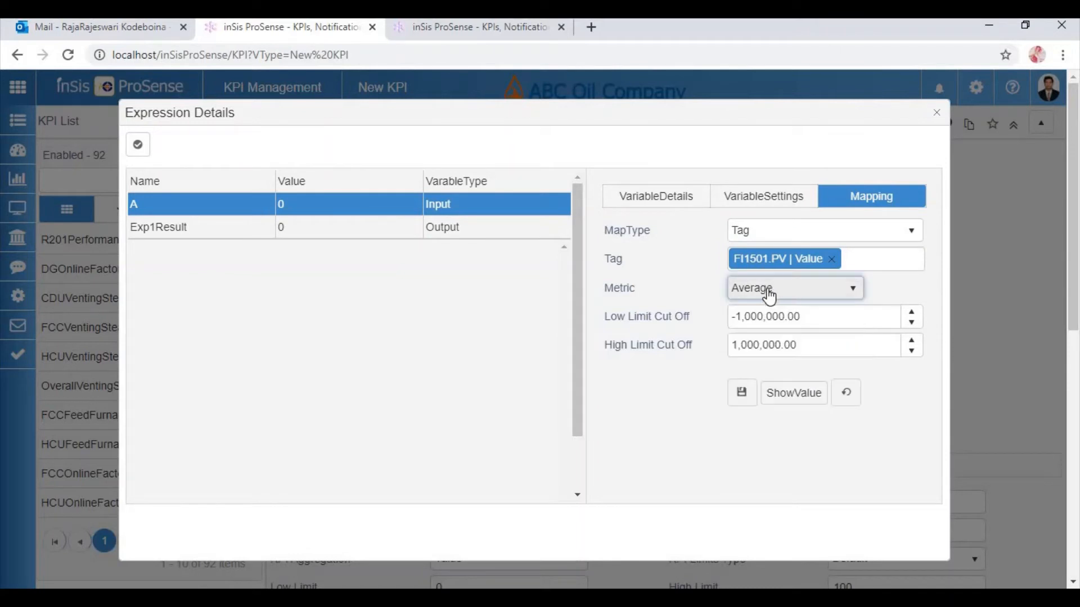
click(741, 393)
Show the current value of mapped variable A and run the expression's test result.
click(794, 397)
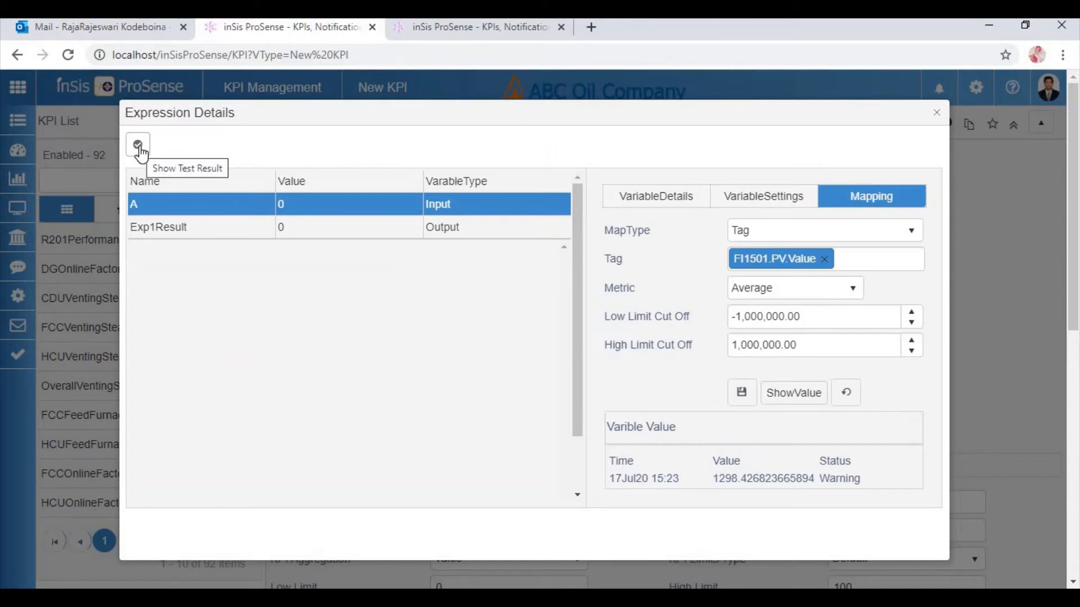
click(139, 148)
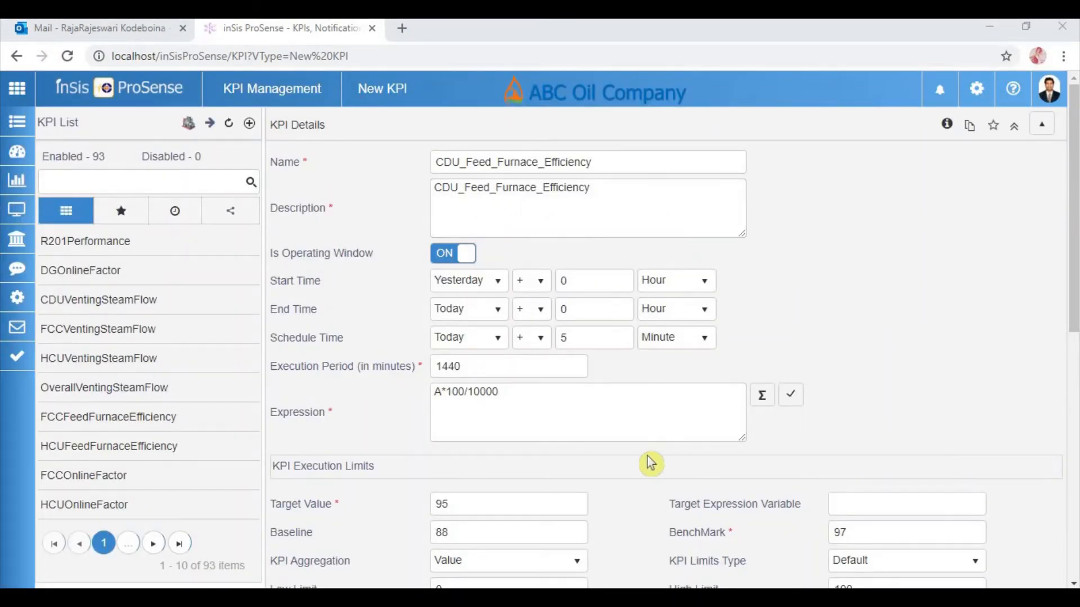
Execute the CDU_Feed_Furnace_Efficiency KPI.
scroll(652, 459, down, 9)
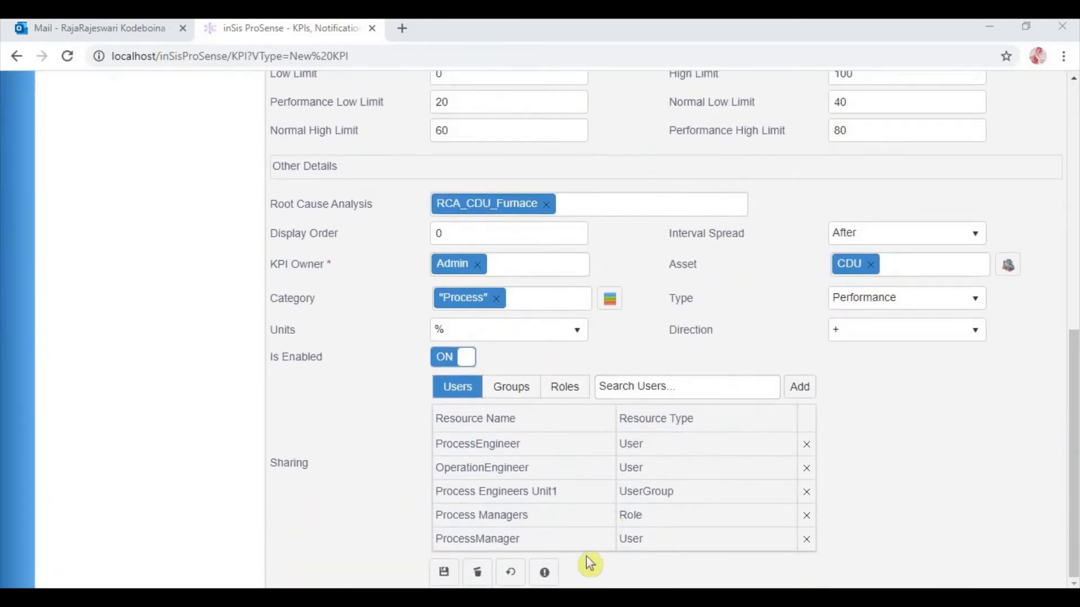
click(546, 574)
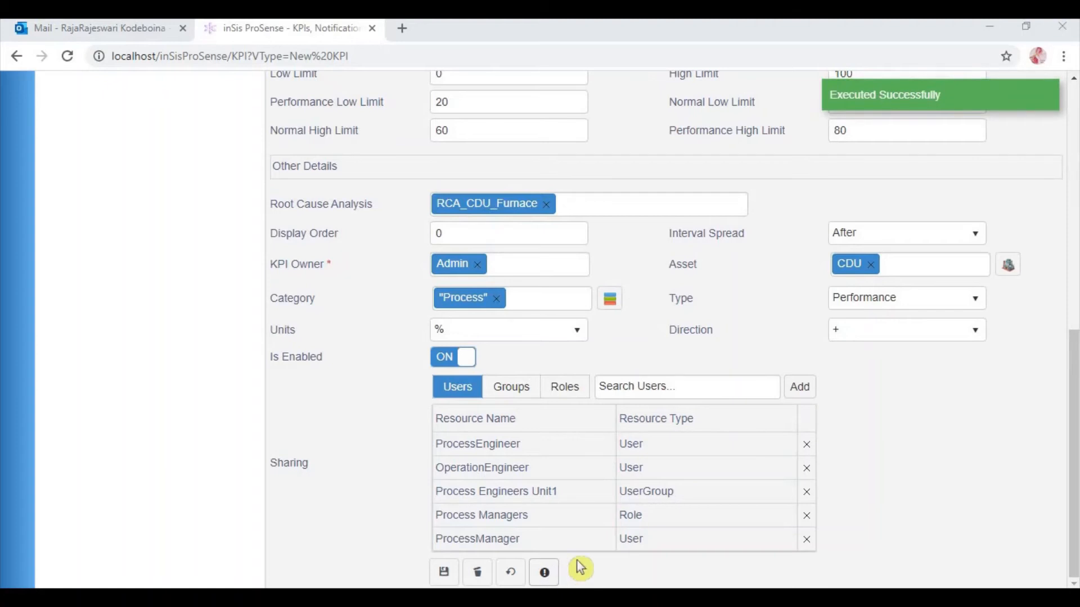
Open the details view of the CDU_Feed_Furnace_Efficiency KPI and show its RCA section.
scroll(858, 504, up, 7)
scroll(857, 504, up, 3)
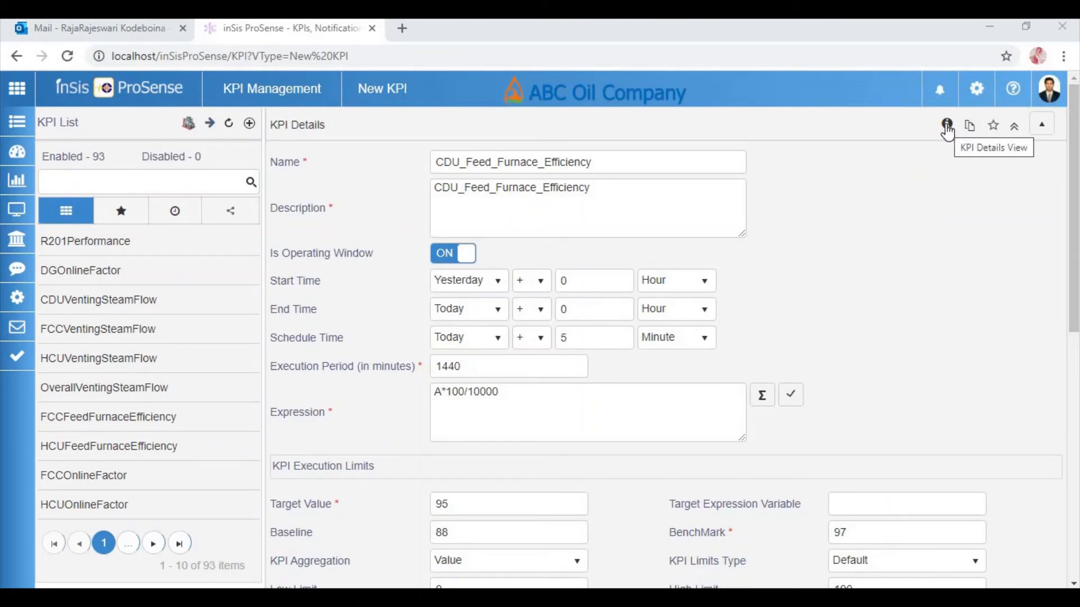
click(947, 126)
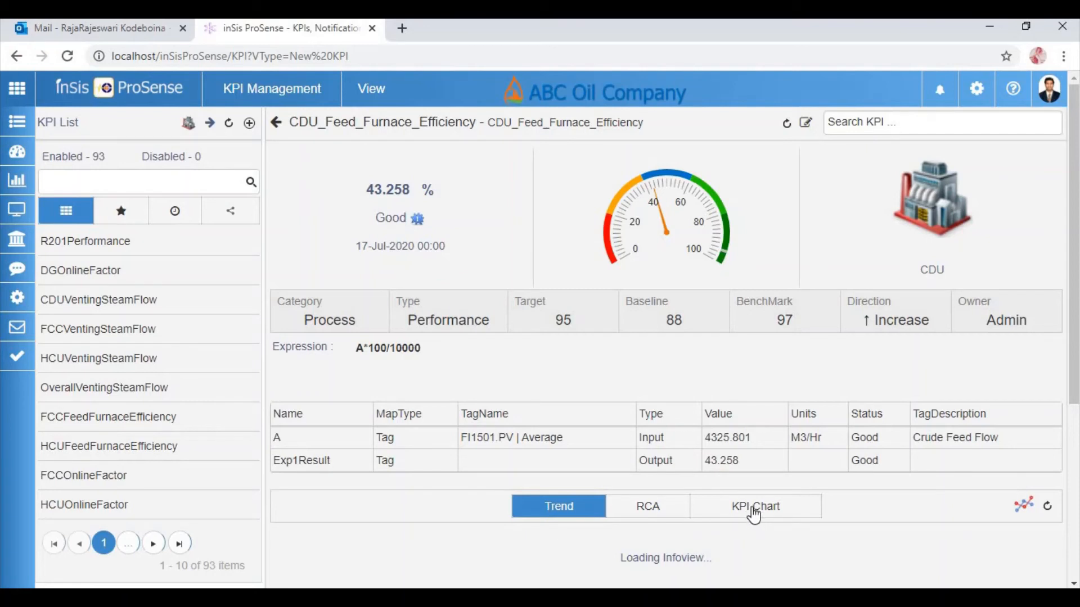
scroll(674, 421, down, 3)
click(648, 341)
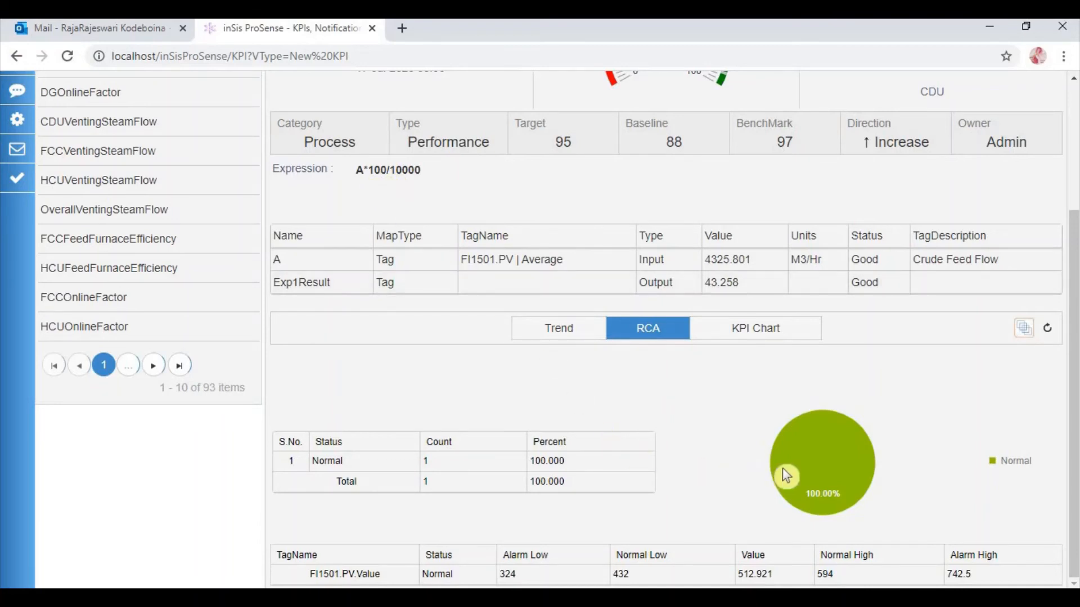
Show the KPI Chart of the CDU_Feed_Furnace_Efficiency KPI and review its bars against the target and baseline lines.
mouse_move(799, 484)
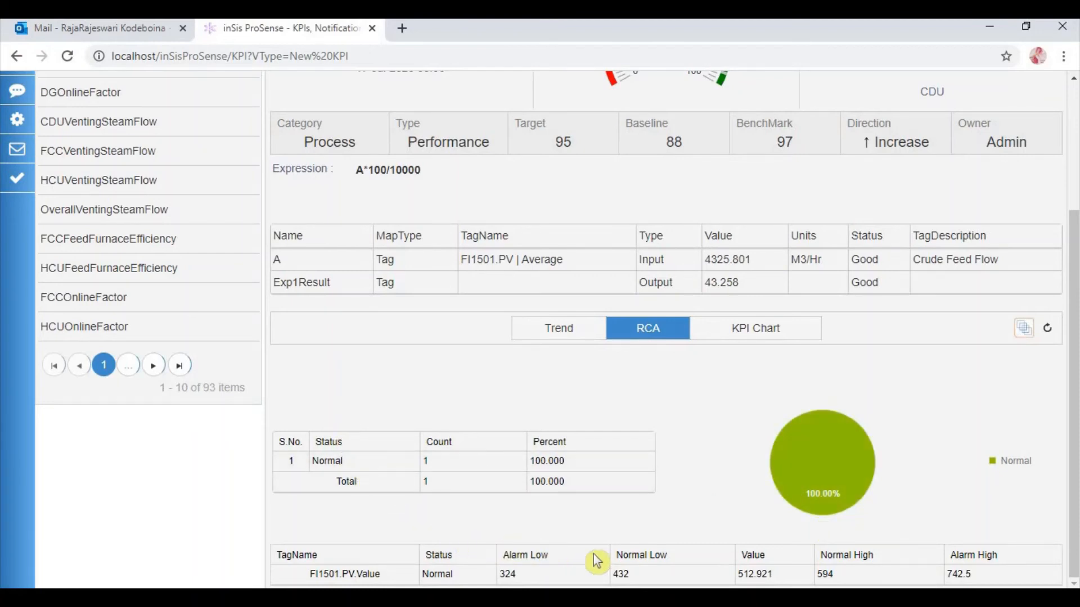
click(734, 336)
scroll(705, 398, down, 2)
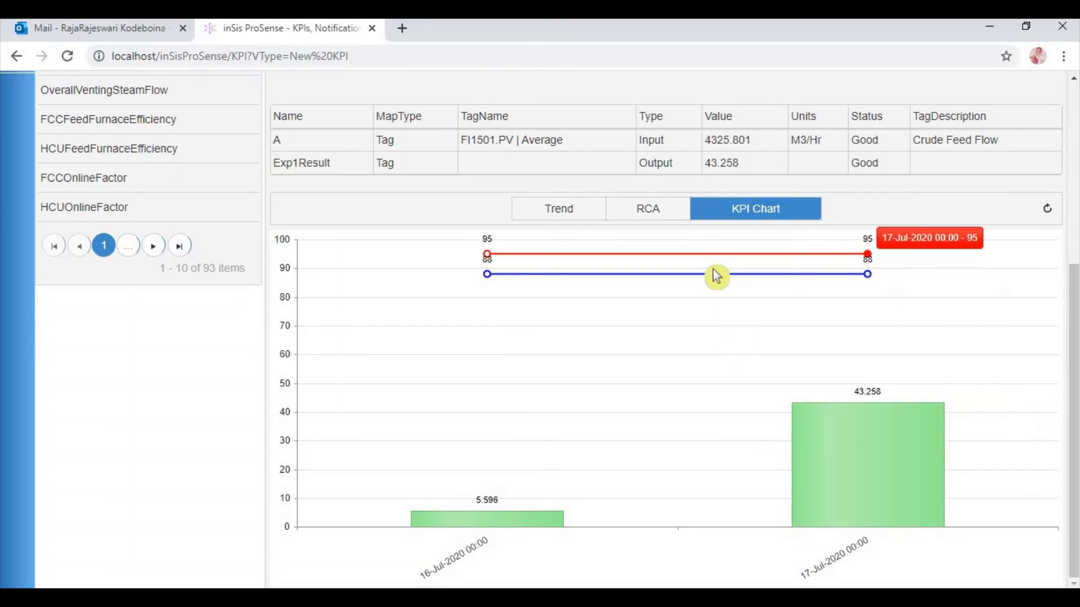
scroll(573, 373, up, 5)
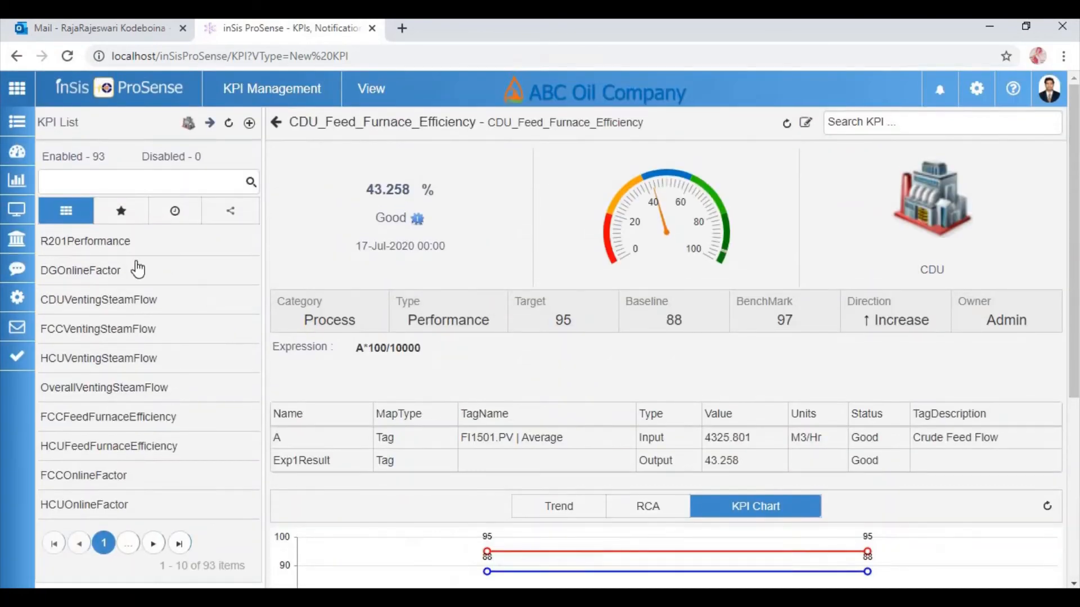
Open the KPIs Dashboard and examine the KPI status breakdown of ABC Oil Company in the dashboard browser.
mouse_move(17, 180)
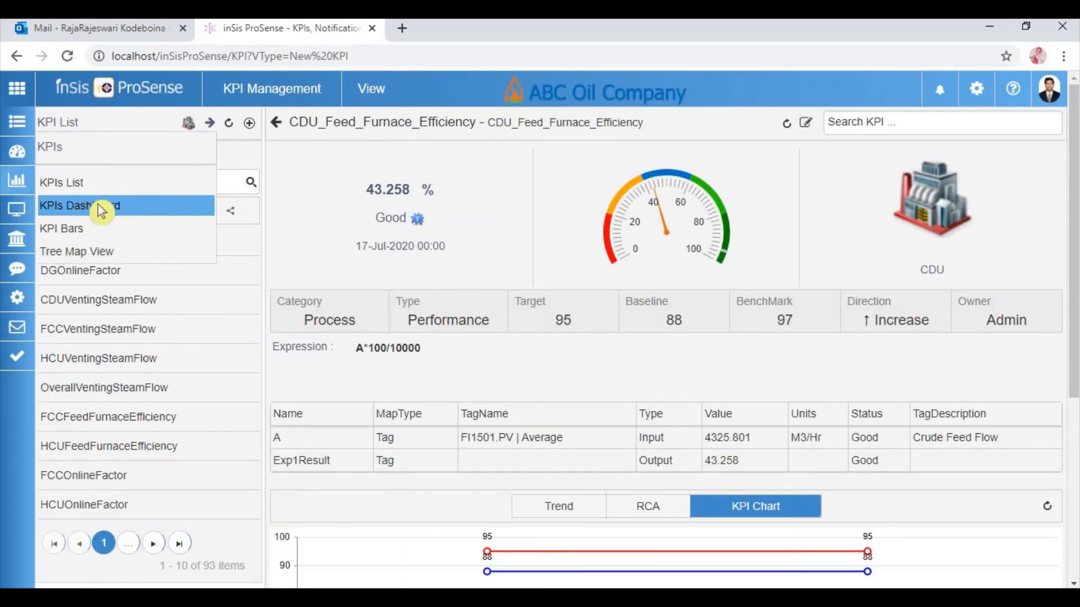
click(93, 207)
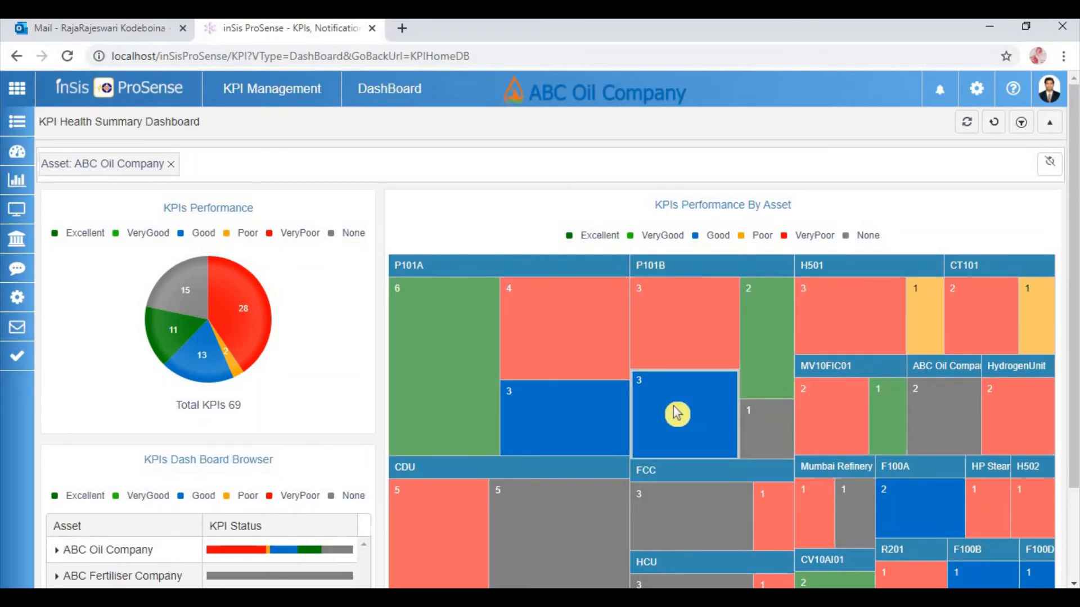
scroll(646, 405, down, 2)
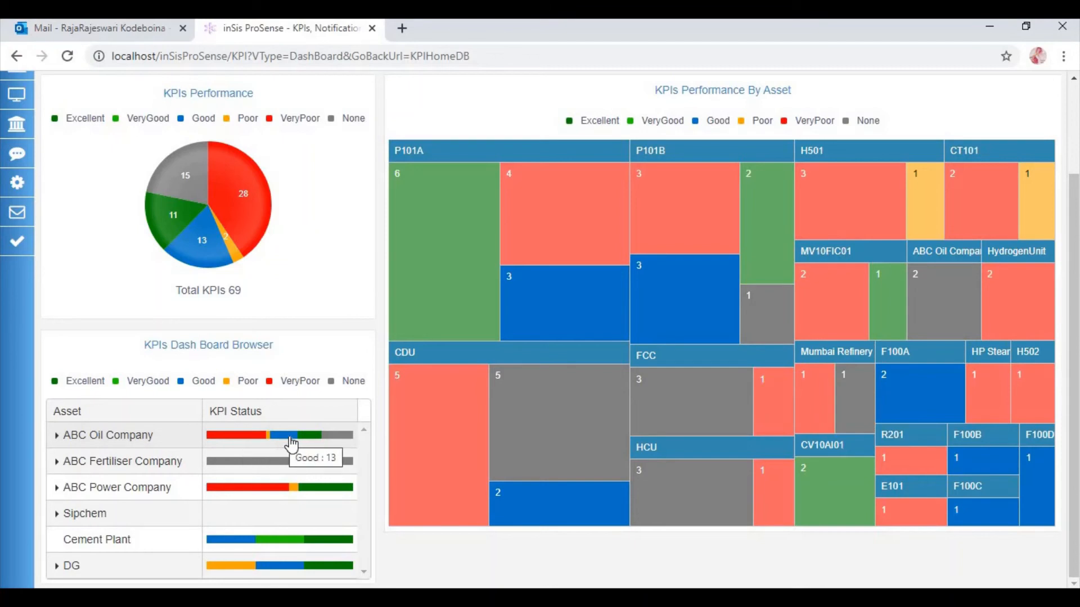
click(334, 444)
Open the KPI Bars view and check its time selection option for the ABC Oil Company KPIs.
mouse_move(17, 180)
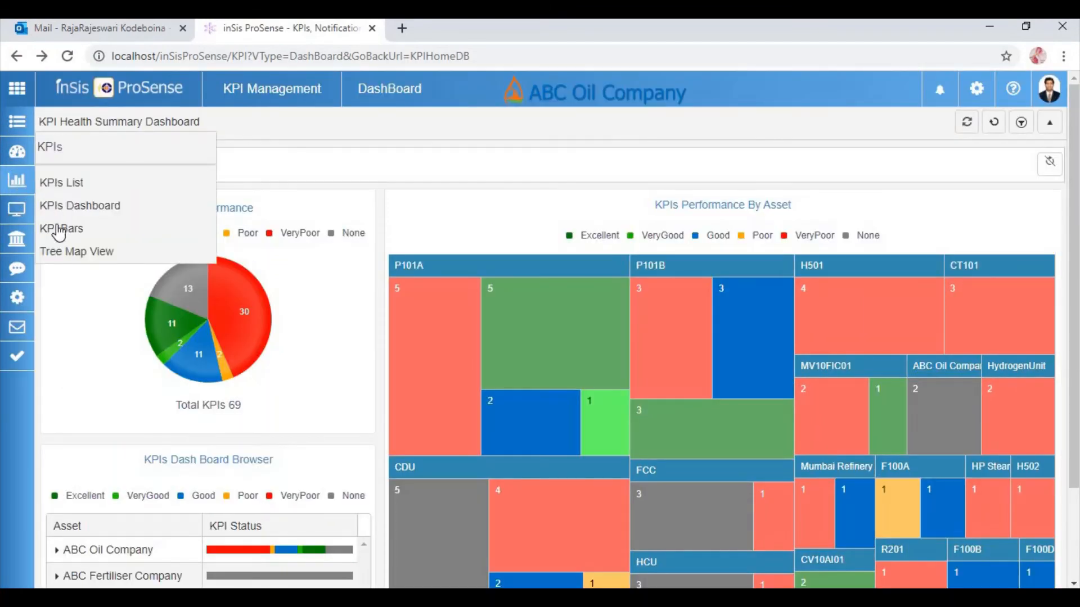
click(66, 229)
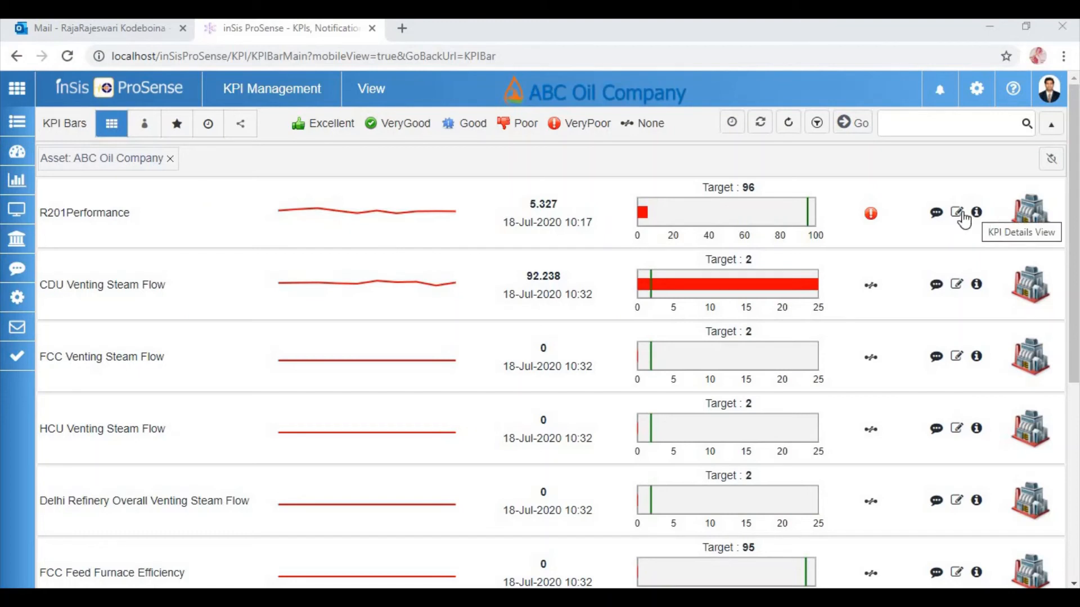
click(732, 124)
click(733, 125)
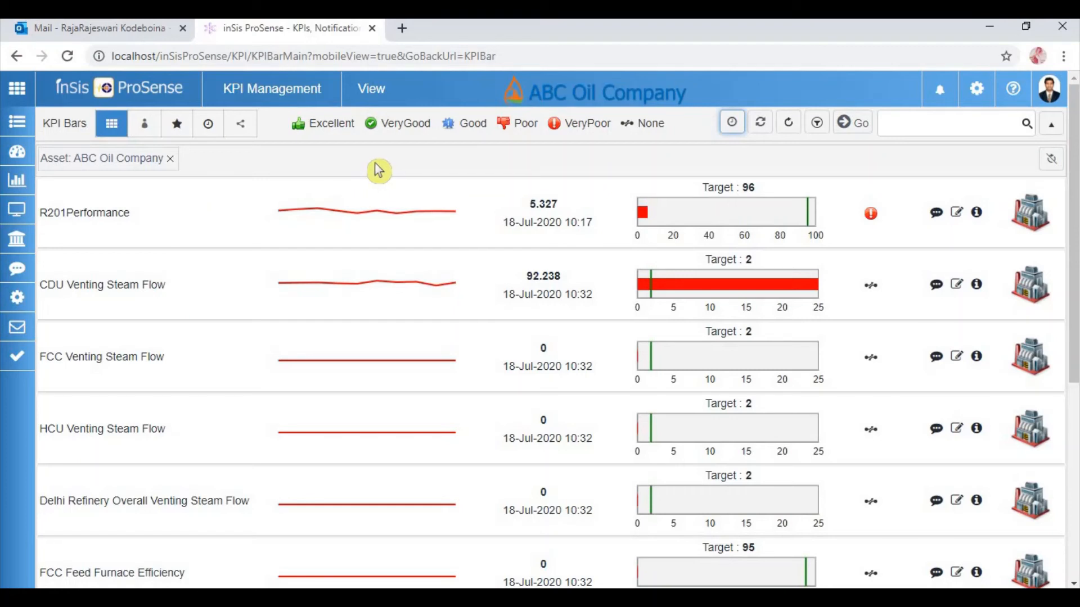
From the Events List, start a new event with "CDU Feed Furnace Efficiency" as both title and description.
mouse_move(25, 213)
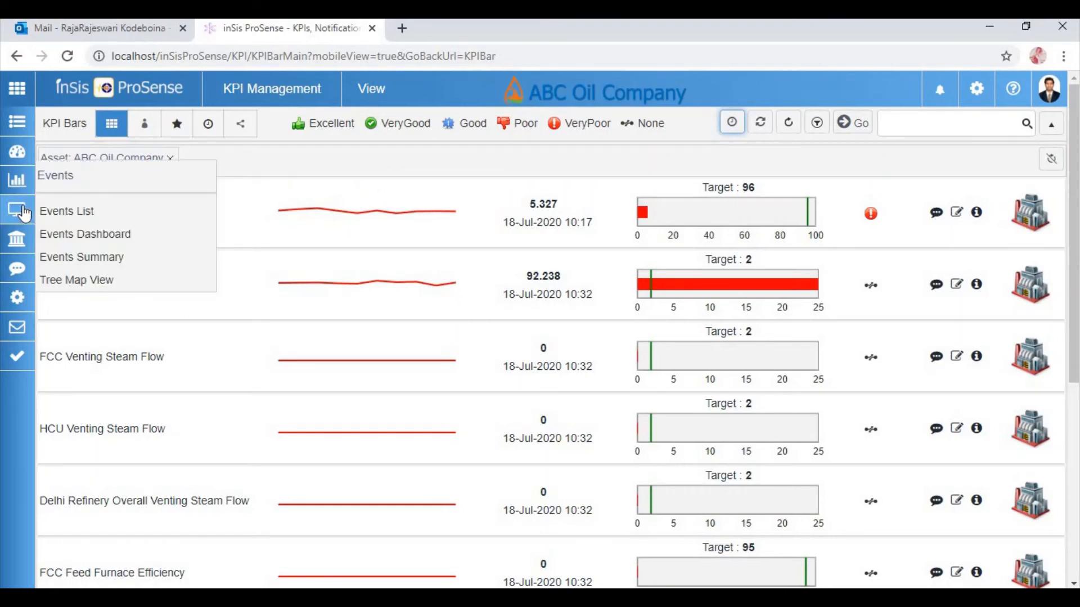
click(86, 213)
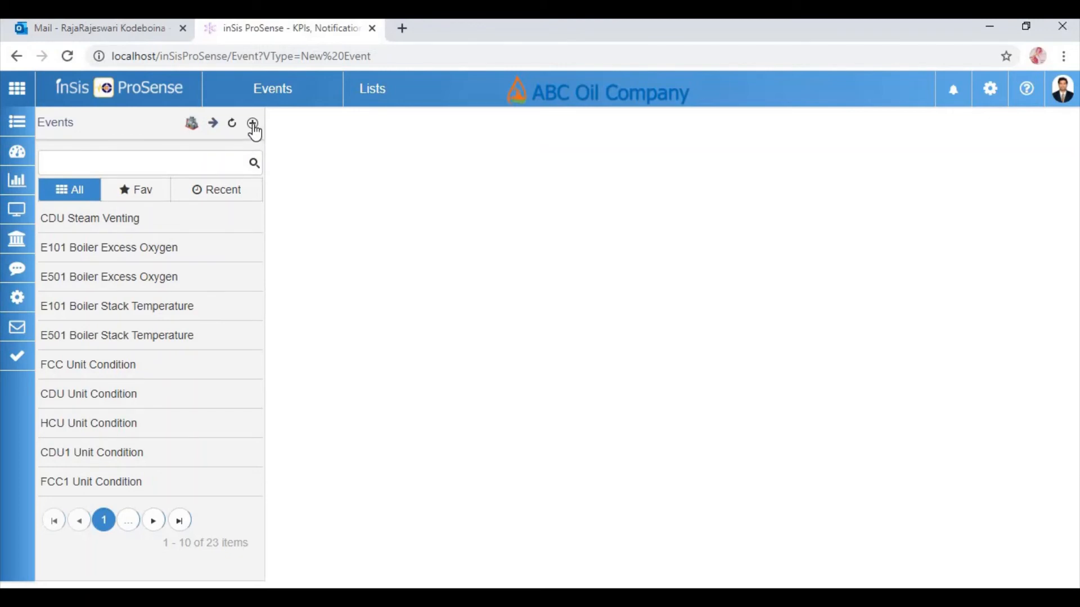
click(253, 125)
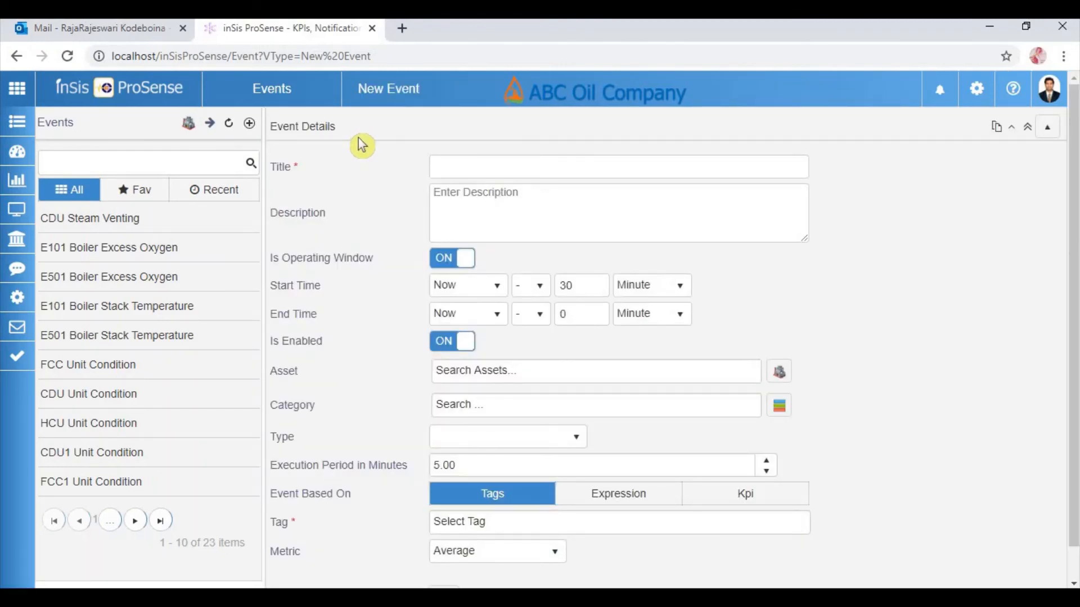
click(450, 170)
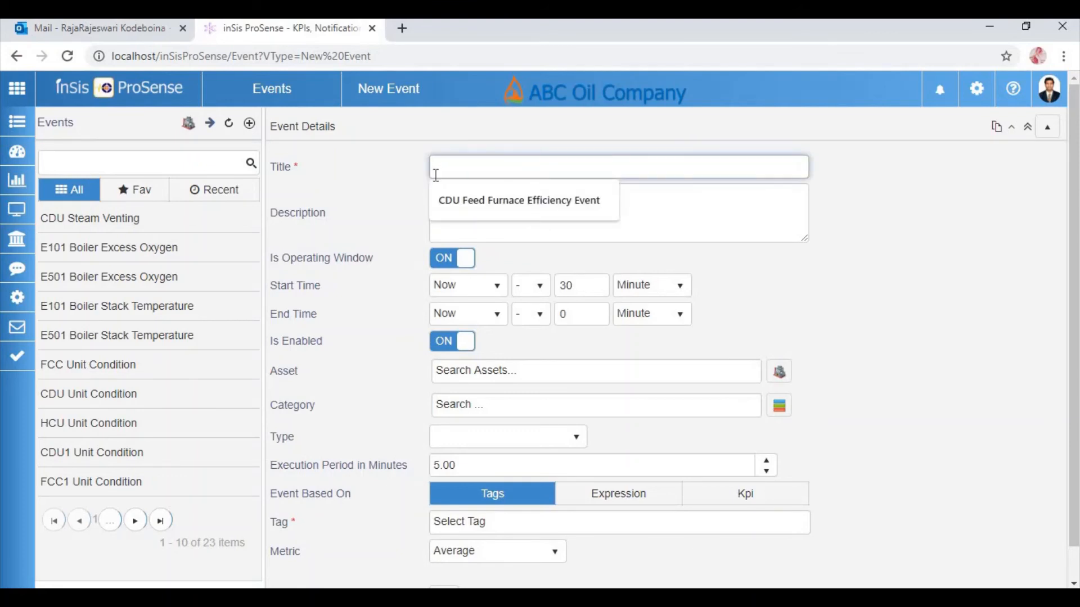
click(507, 215)
text(CDU Feed Furnace Efficiency)
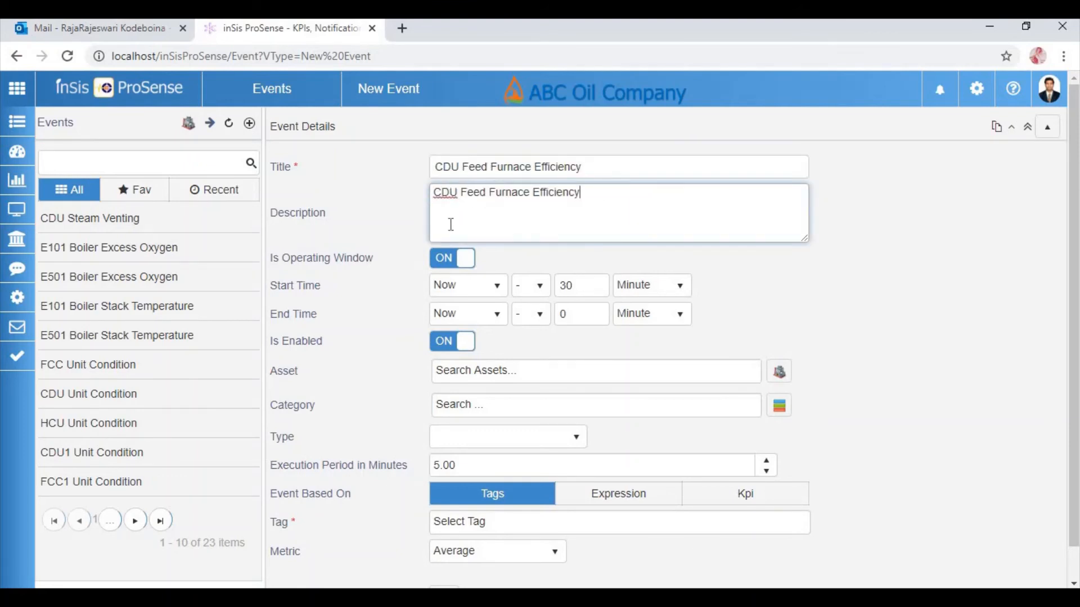
click(415, 244)
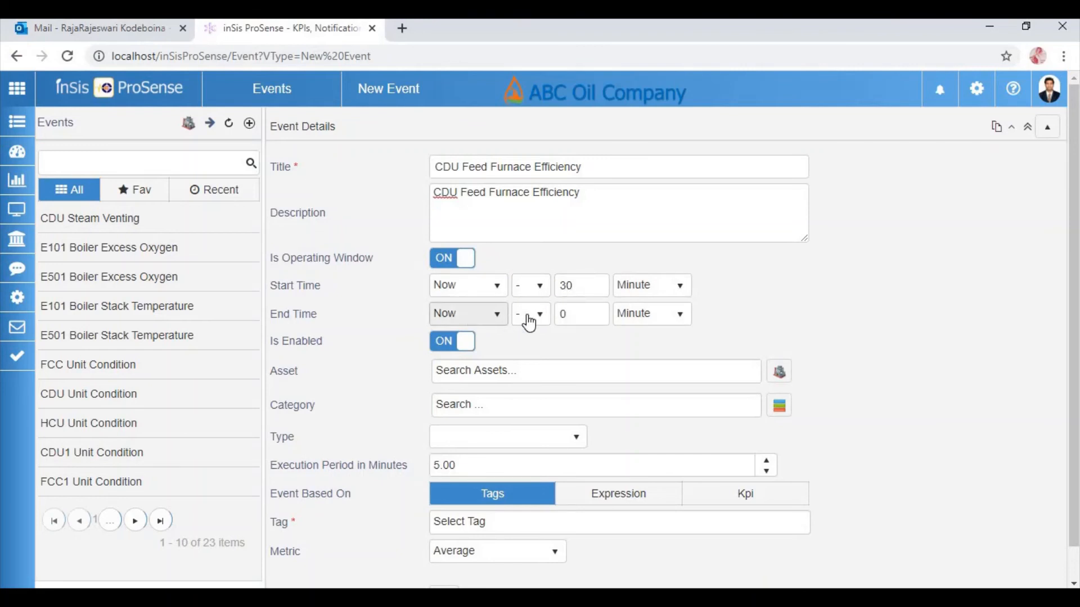
Set the event's end time to Now + 0 Minute and its execution period to 30 minutes.
click(530, 315)
click(541, 340)
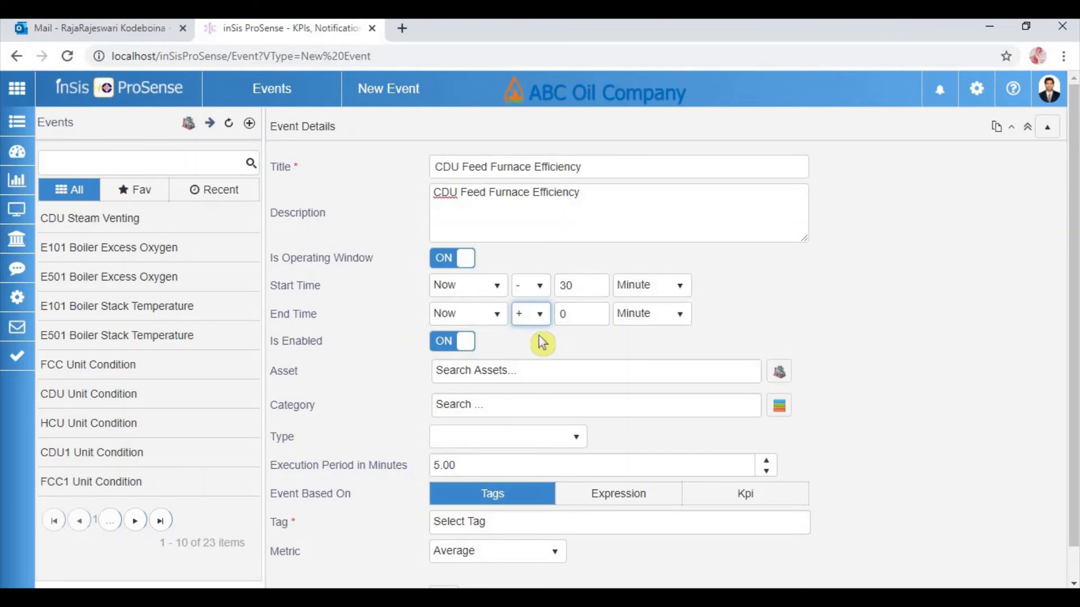
scroll(542, 343, down, 2)
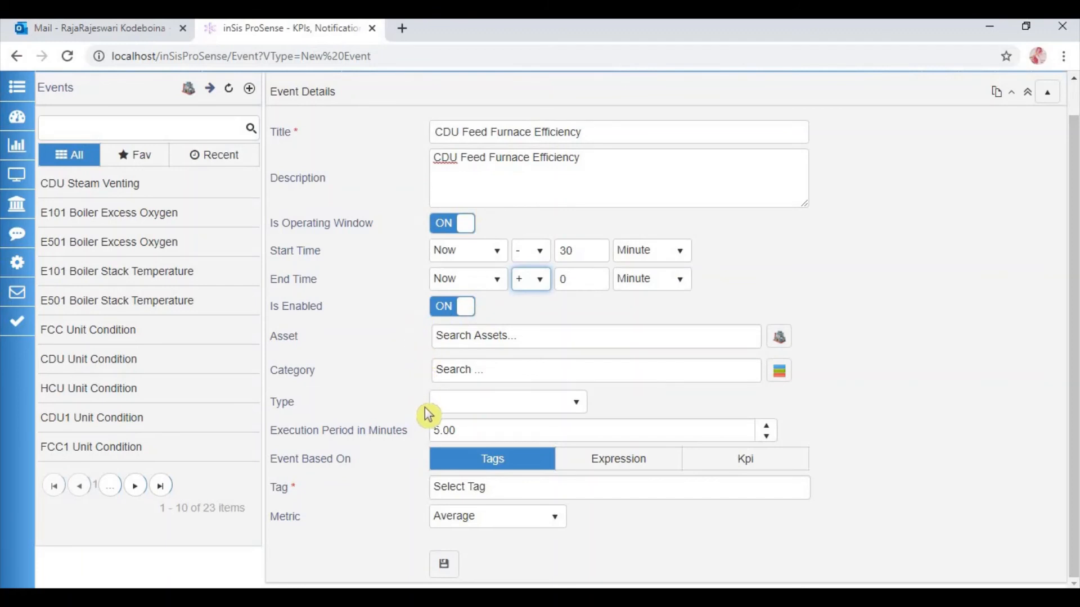
click(437, 430)
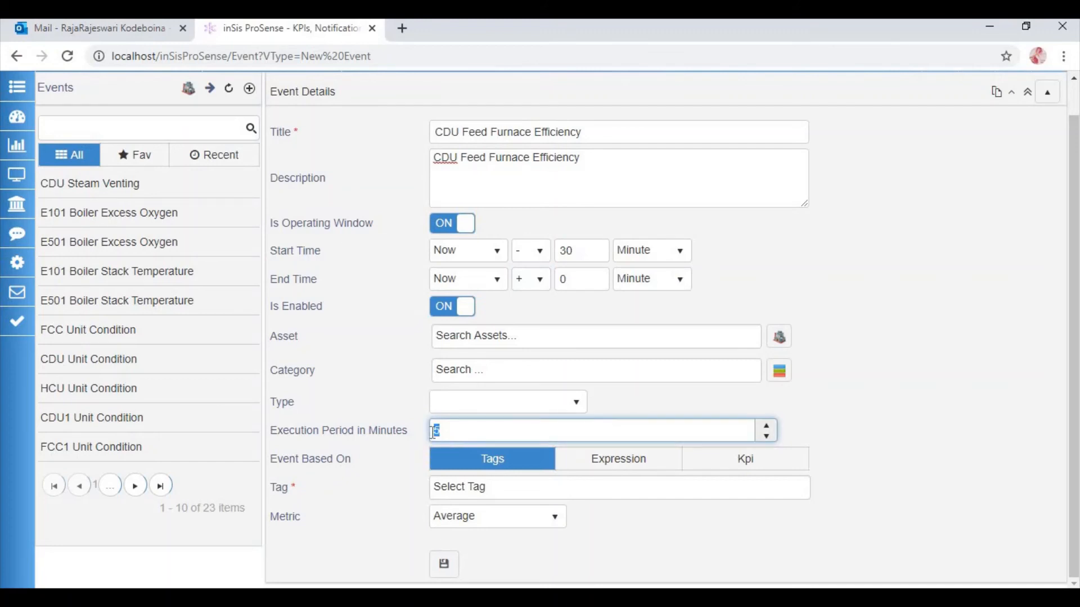
text(30)
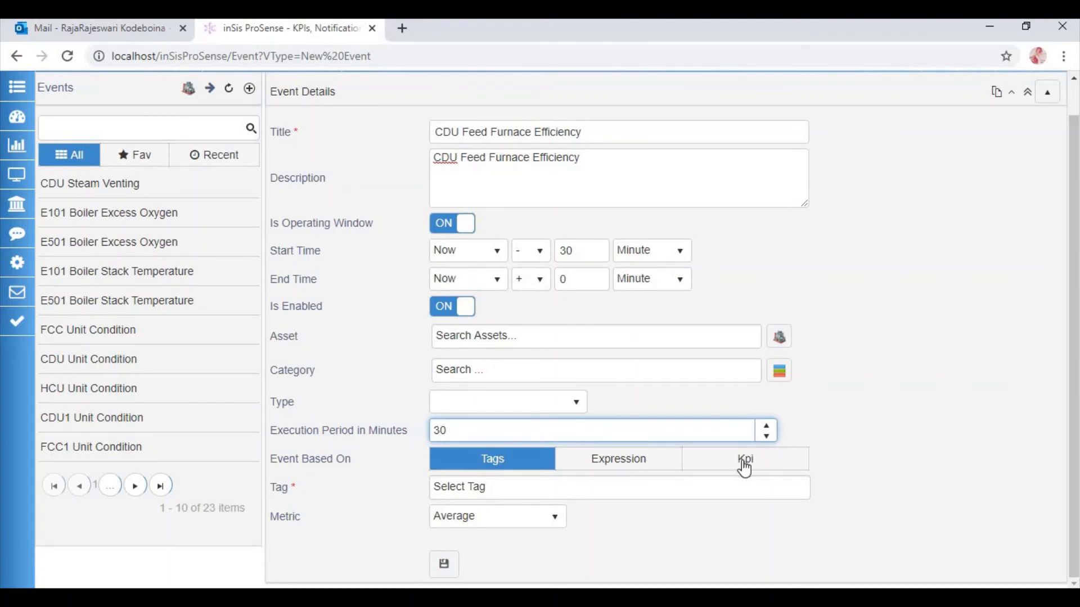
Base the event on the CDU_Feed_Furnace_Efficiency KPI with the Average metric and save the event.
click(743, 467)
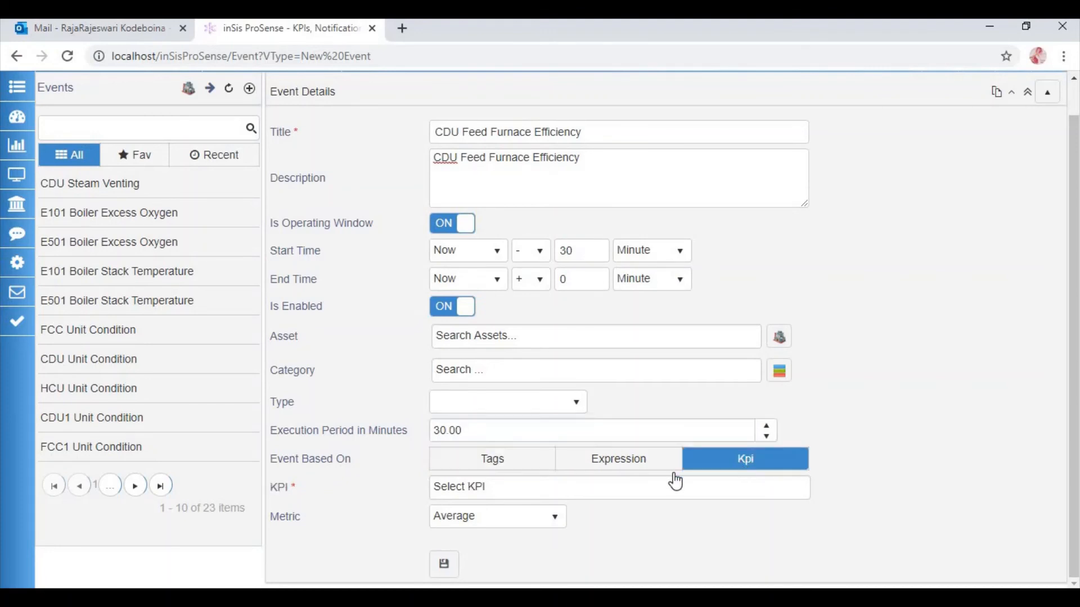
click(631, 499)
text(f)
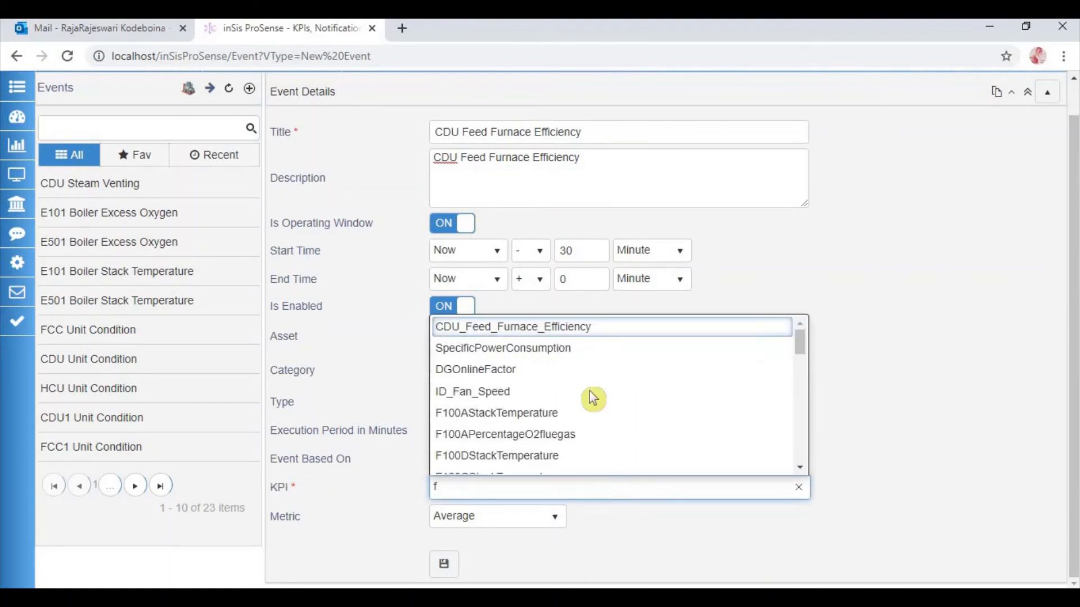
click(593, 326)
click(498, 516)
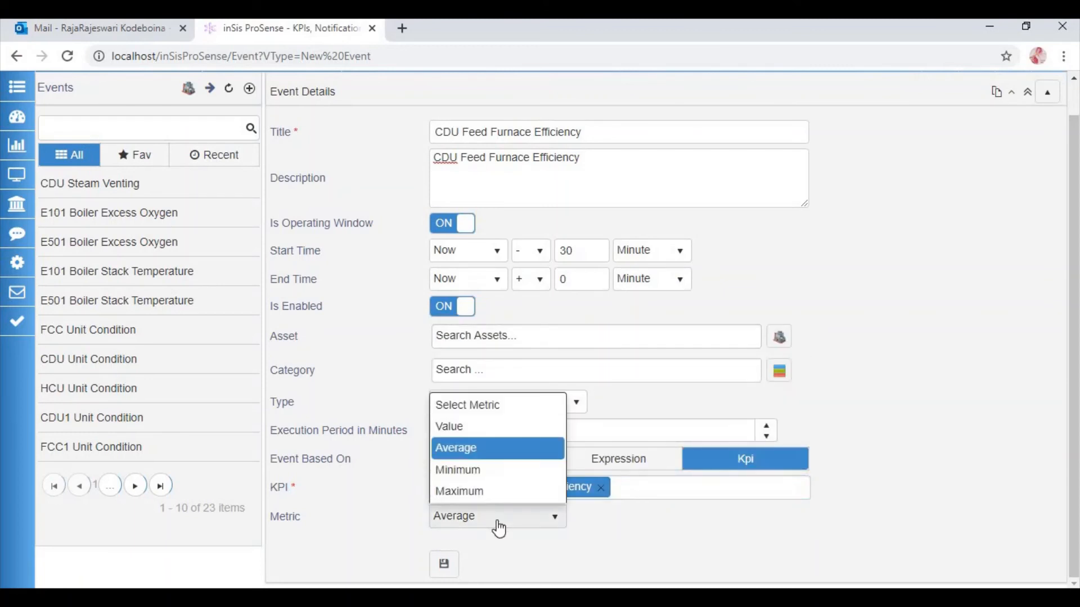
click(493, 527)
click(455, 567)
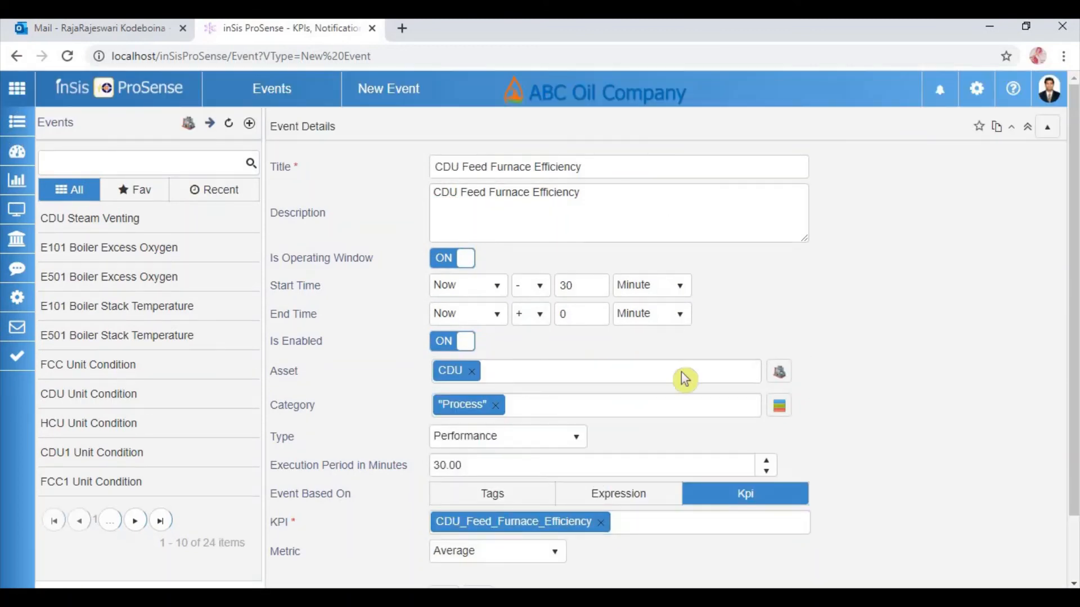
Add a notification to the event titled "LOW." with the message "Furnace Efficiency is LOW. Current Value is $[CDU_Feed_Furnace_Efficiency].".
scroll(694, 534, down, 1)
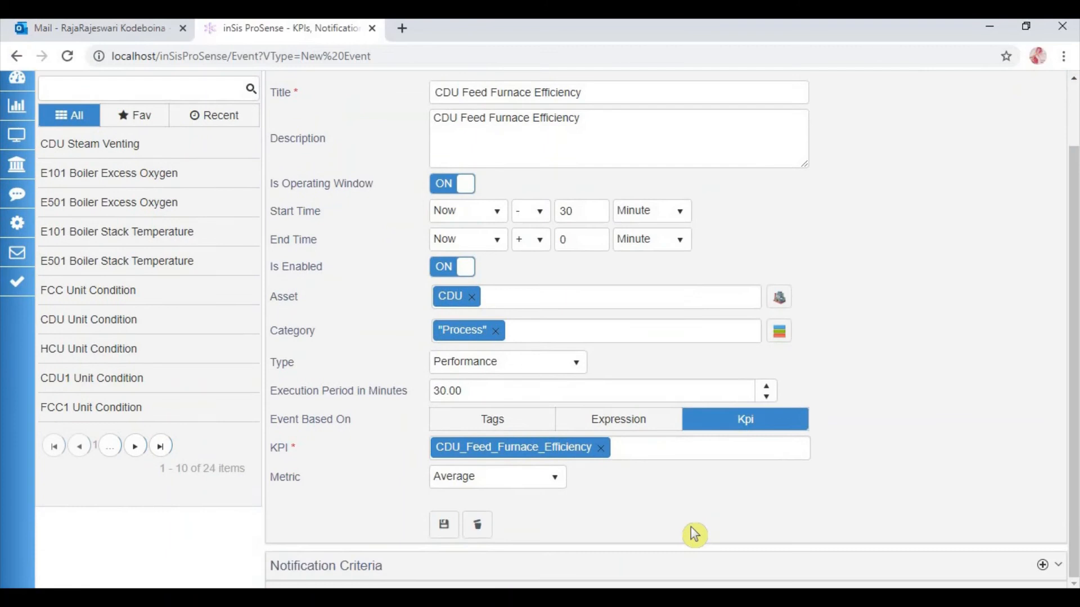
click(1042, 565)
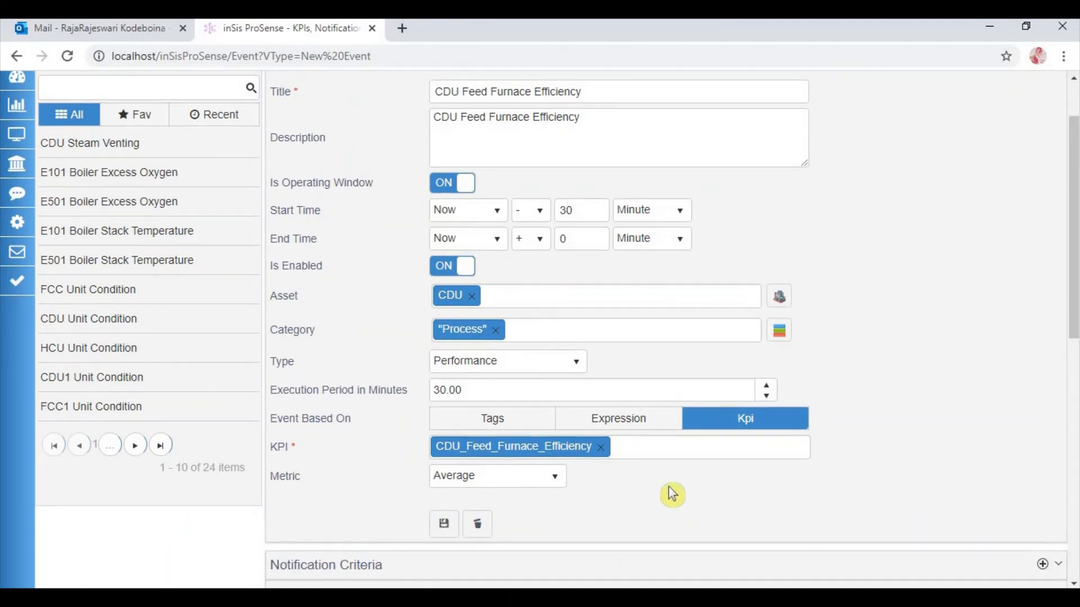
scroll(366, 405, down, 3)
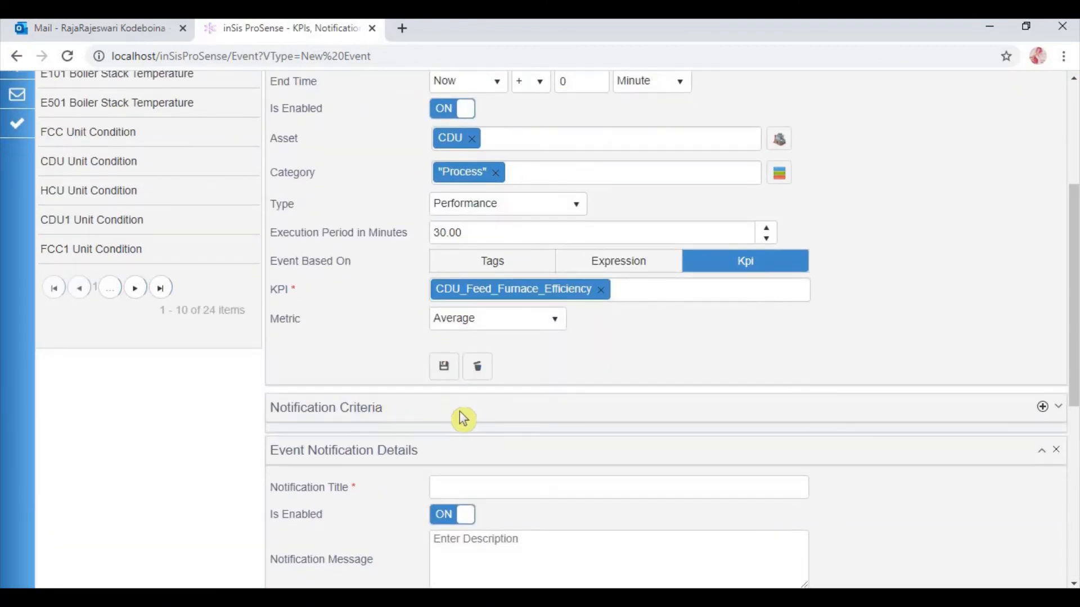
scroll(463, 419, down, 3)
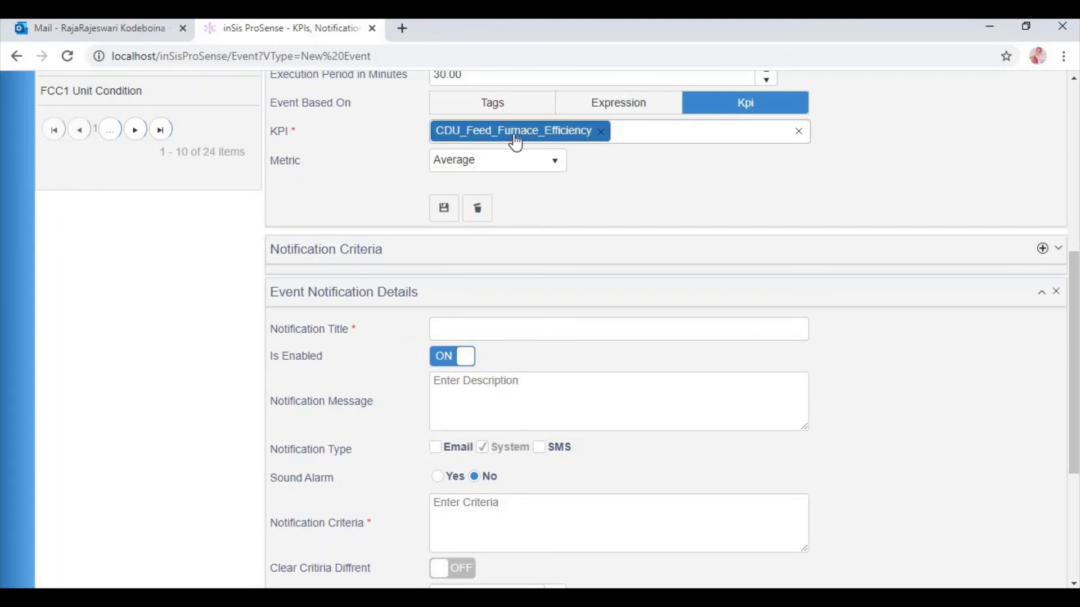
click(464, 327)
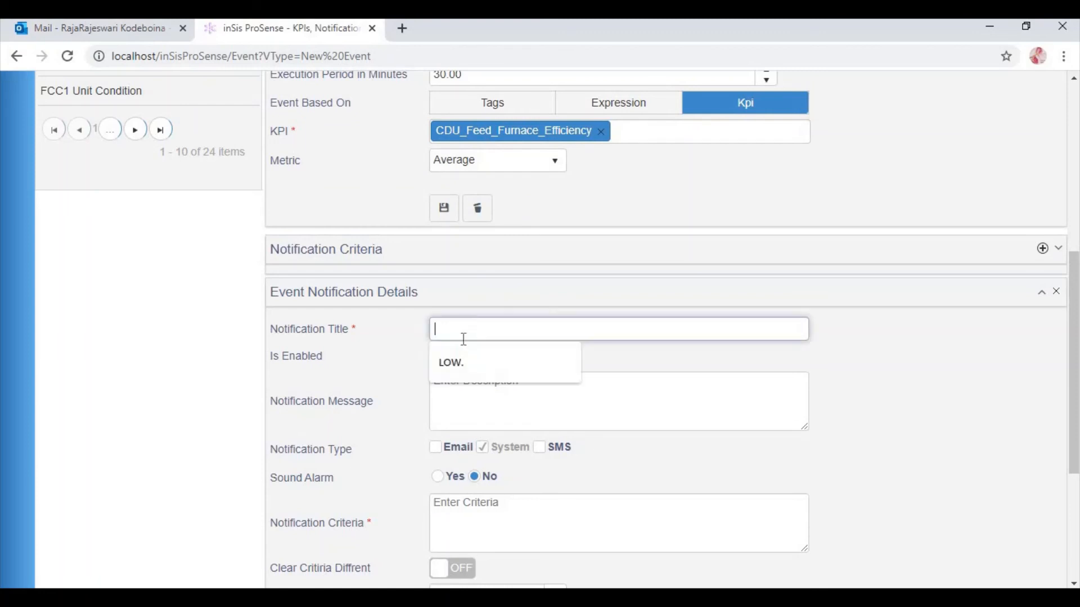
click(474, 365)
click(450, 398)
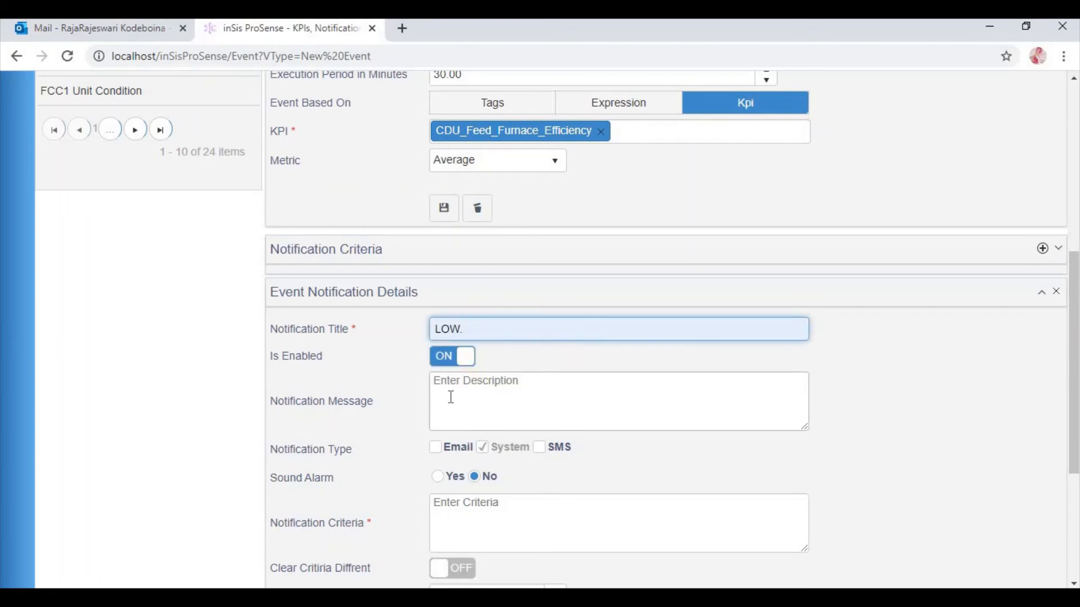
text(Furnace Efficiency is LOW. Current Value is $[CDU_Feed_Furnace_Efficiency])
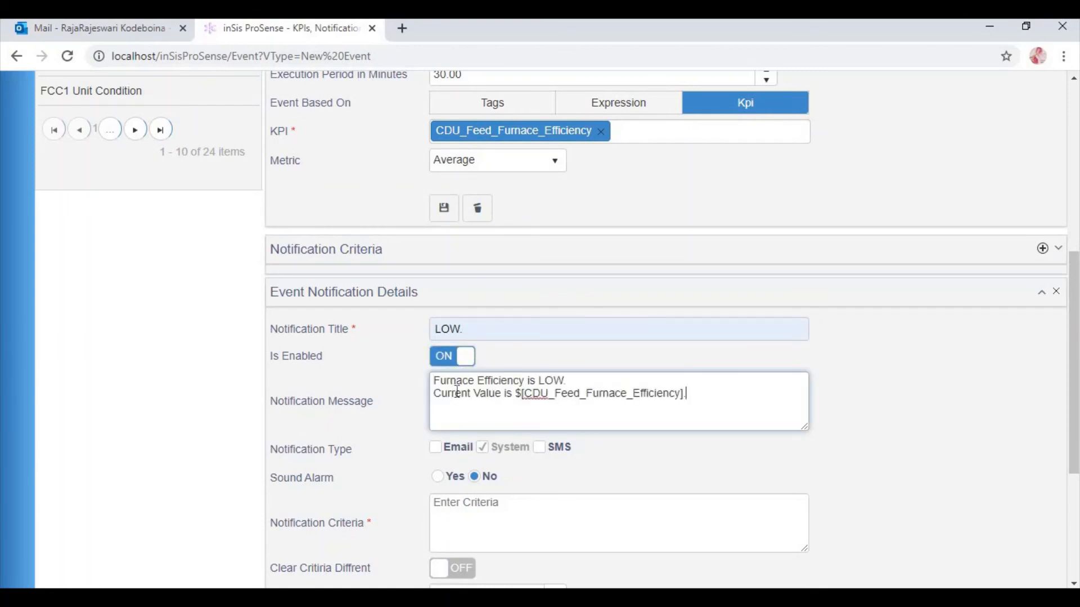
Enable Email and SMS for the notification and set its criteria to $[CDU_Feed_Furnace_Efficiency]<60, leaving the different clear criteria option off.
click(445, 450)
click(548, 449)
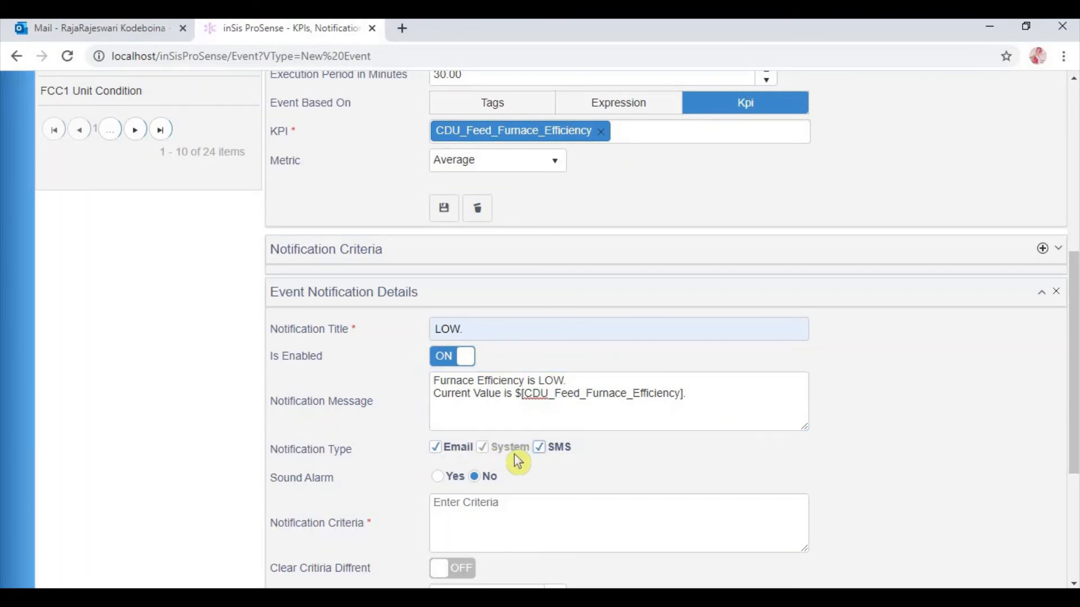
scroll(517, 467, down, 4)
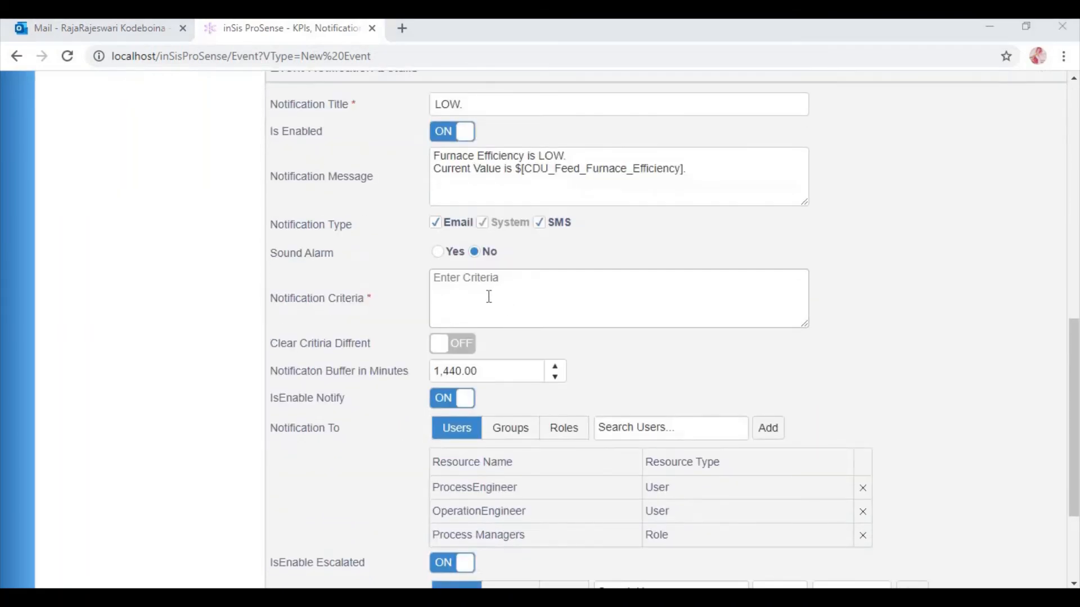
click(489, 297)
text($[CDU_Feed_Furnace_Efficiency]<60)
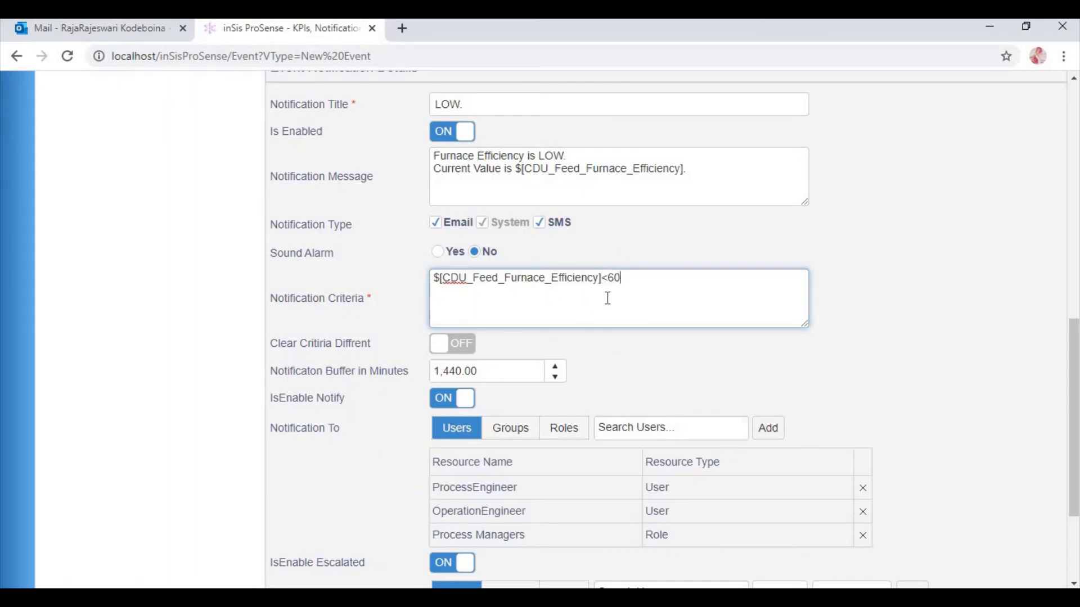
click(460, 344)
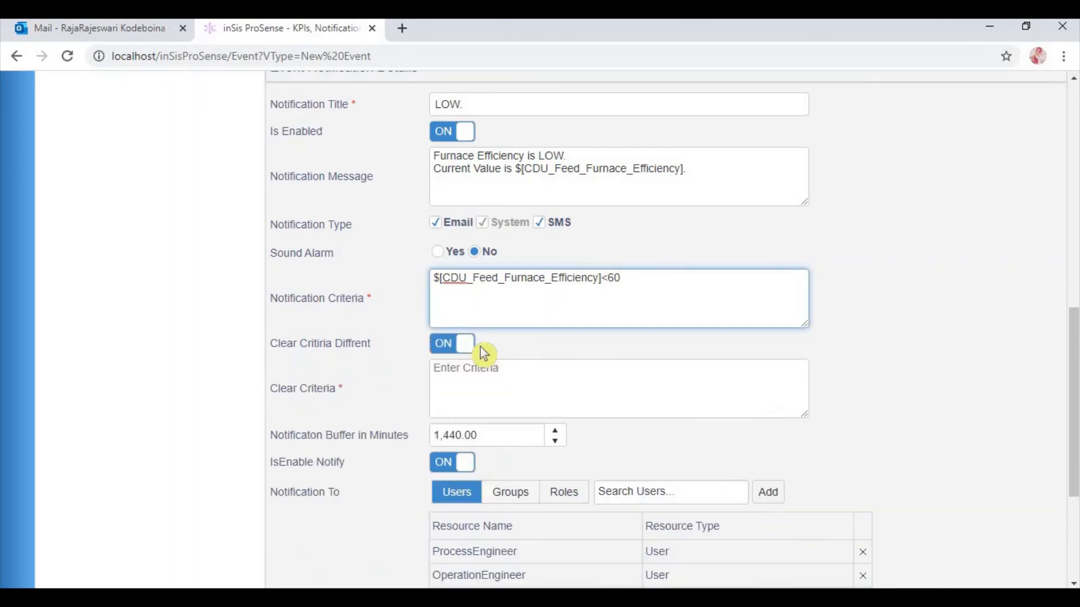
click(450, 342)
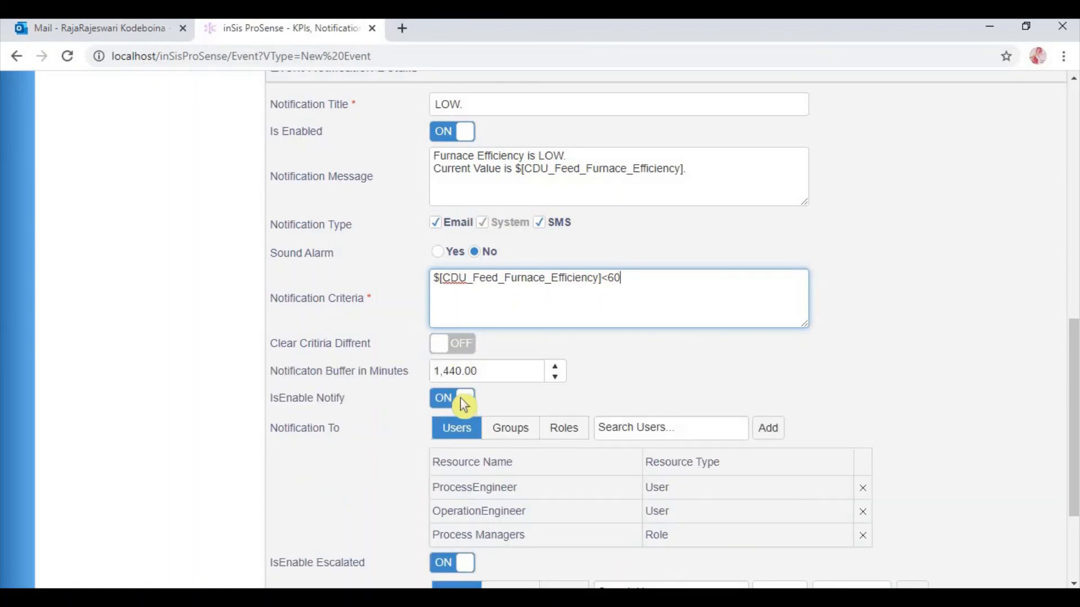
Check the notification and escalation recipients of the LOW. notification and save it.
scroll(506, 398, down, 1)
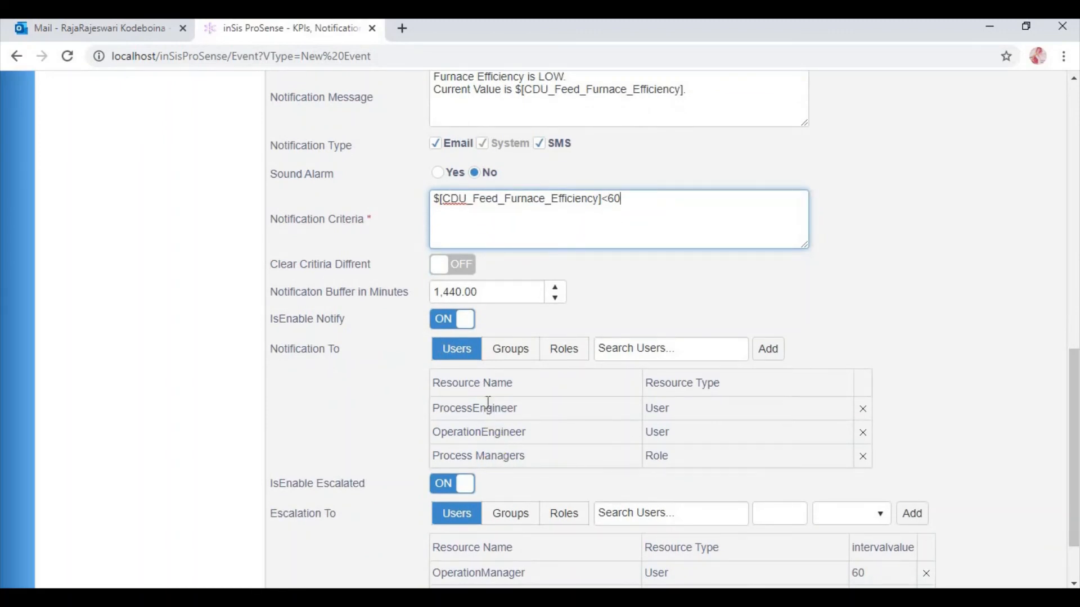
scroll(488, 409, down, 1)
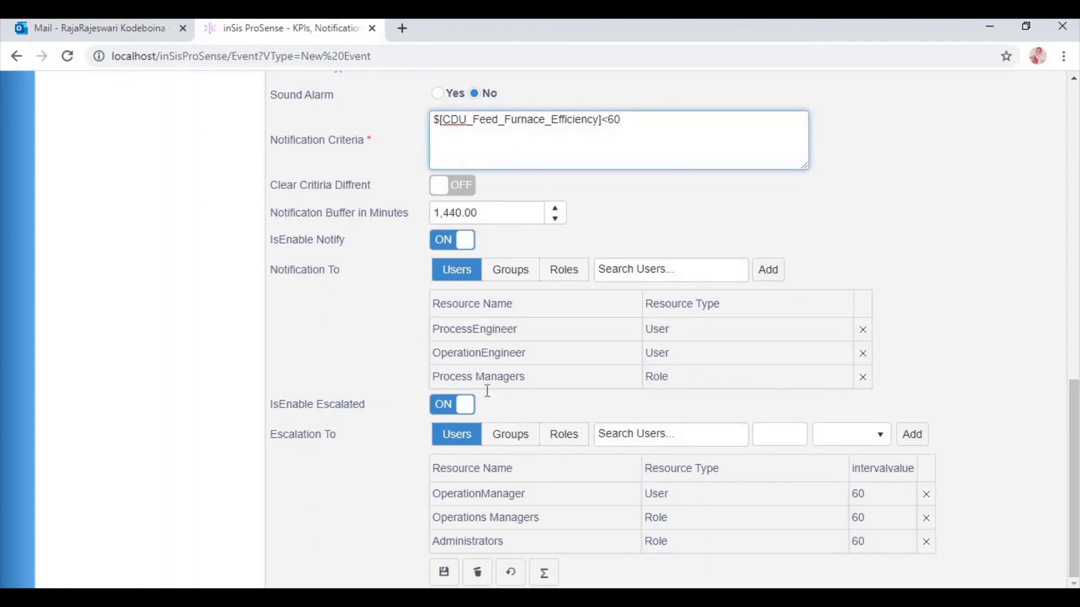
click(443, 577)
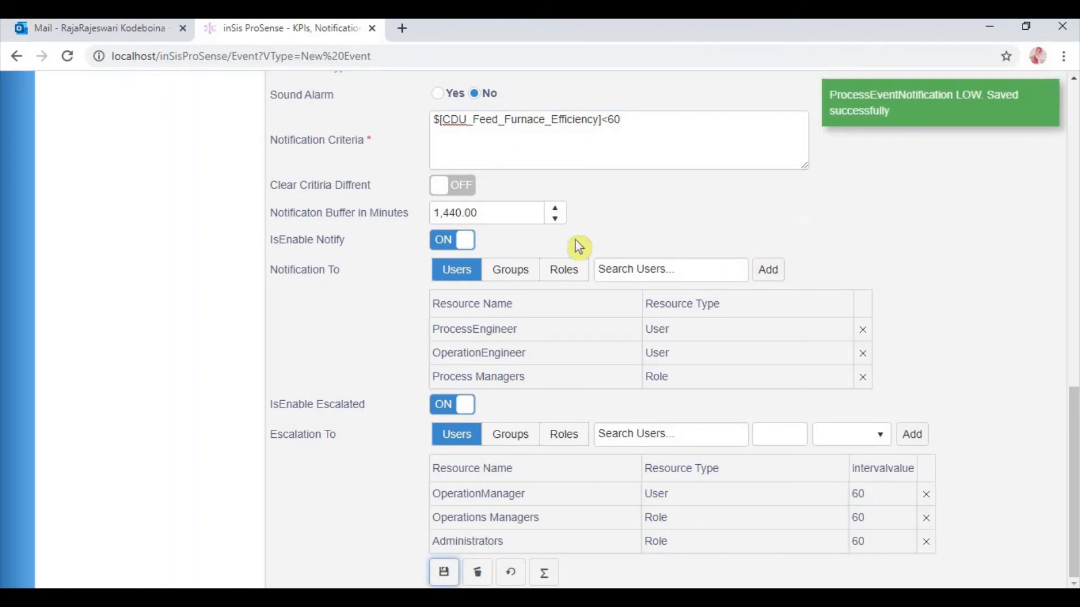
Open the Events Dashboard and examine the events summary, the events by asset and ABC Oil Company's event occurrences.
scroll(231, 255, up, 10)
mouse_move(16, 209)
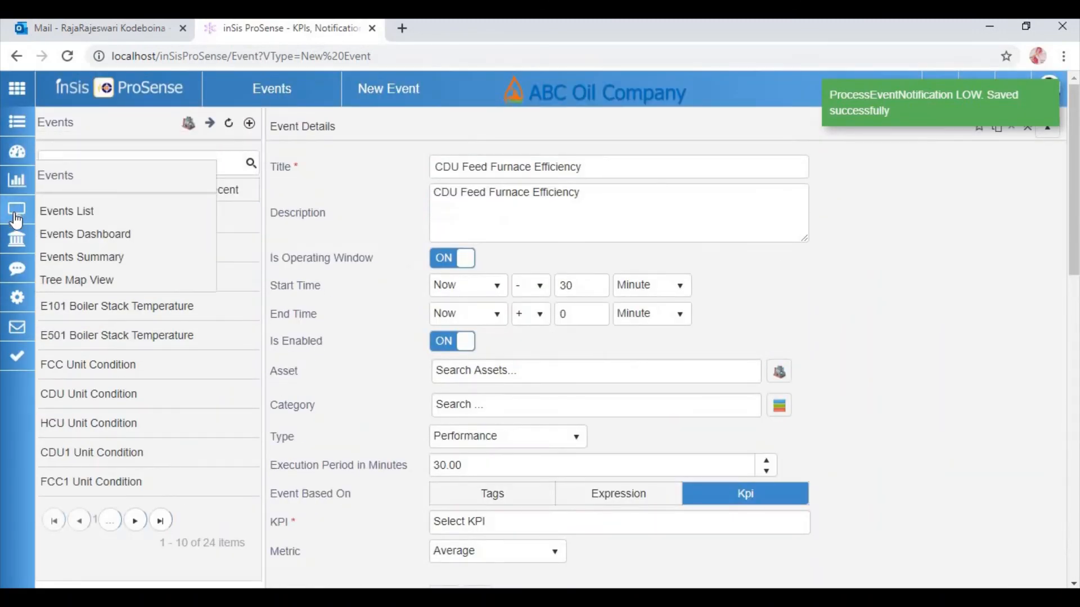
click(89, 235)
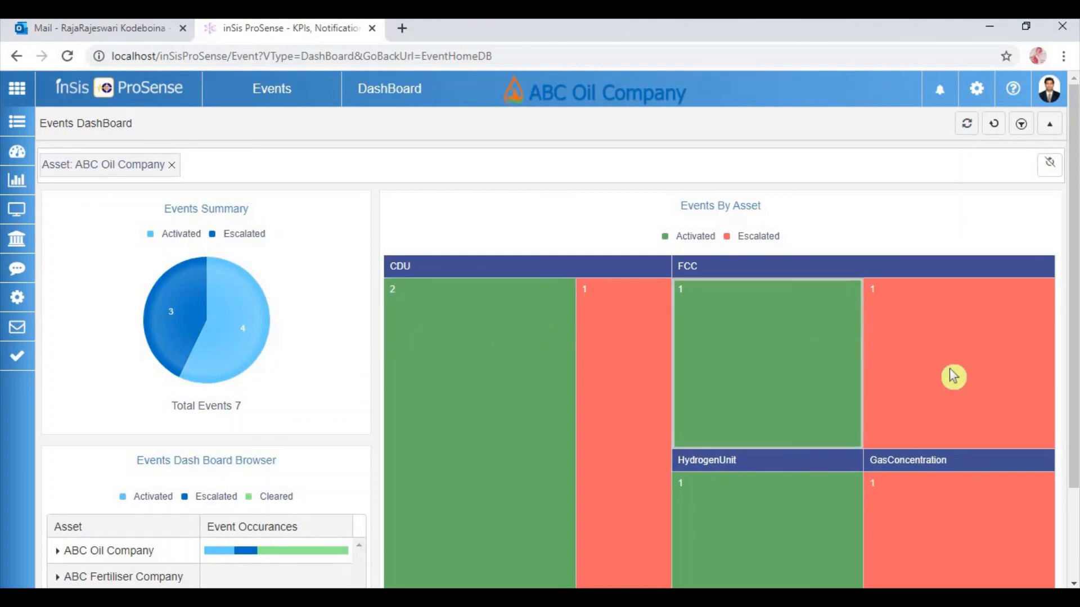
scroll(494, 480, down, 2)
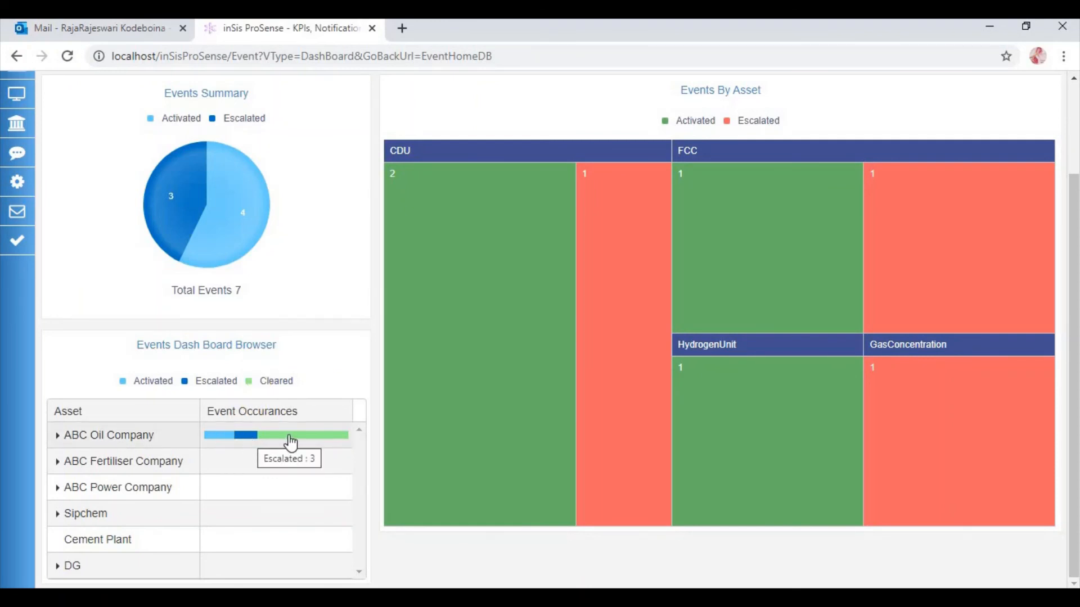
mouse_move(290, 443)
scroll(287, 444, up, 3)
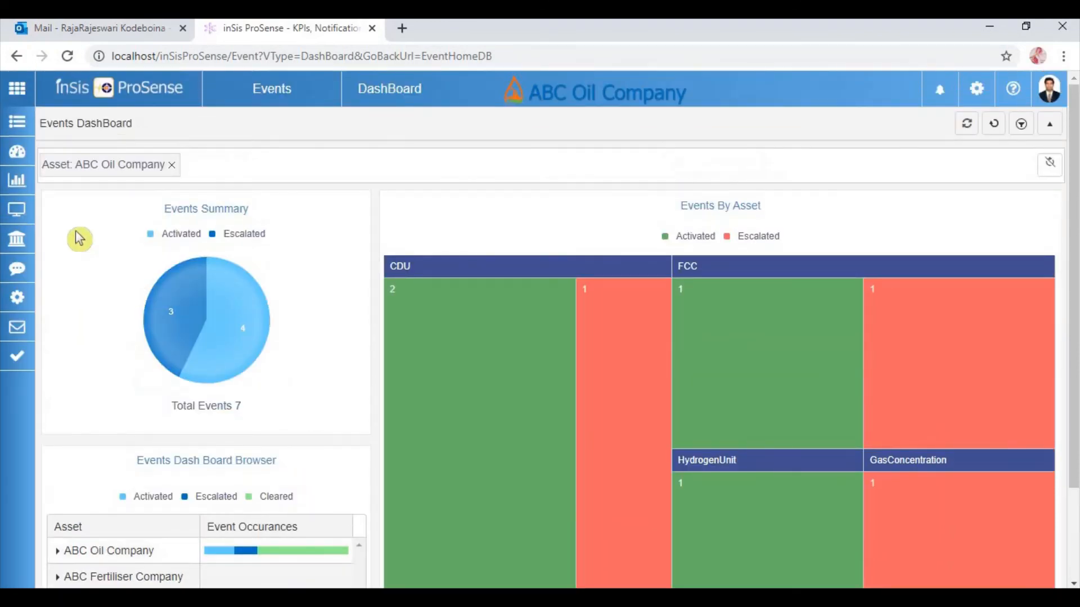
Browse the Events Summary list and view the details of the K301 Steam Turbine Efficiency - Is Low event, returning to the list.
mouse_move(17, 209)
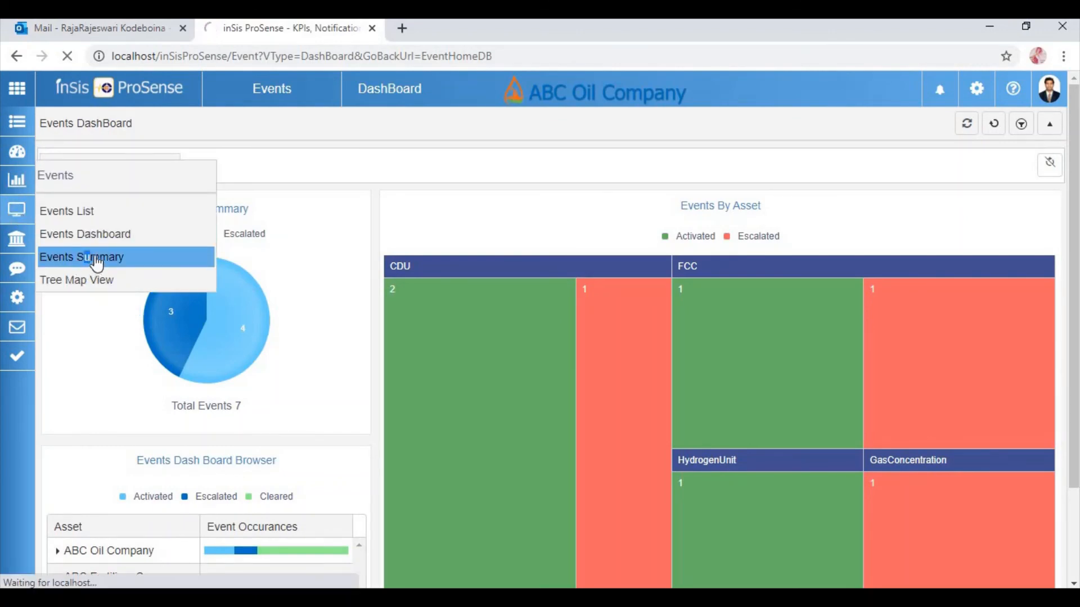
click(88, 264)
scroll(399, 226, down, 2)
scroll(400, 227, down, 3)
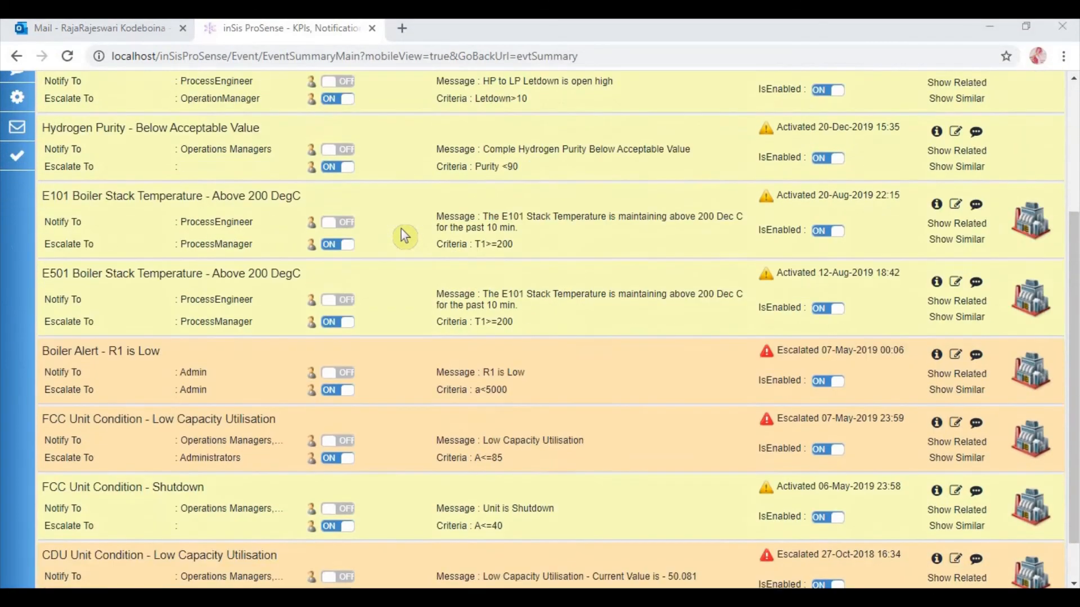
scroll(401, 367, up, 5)
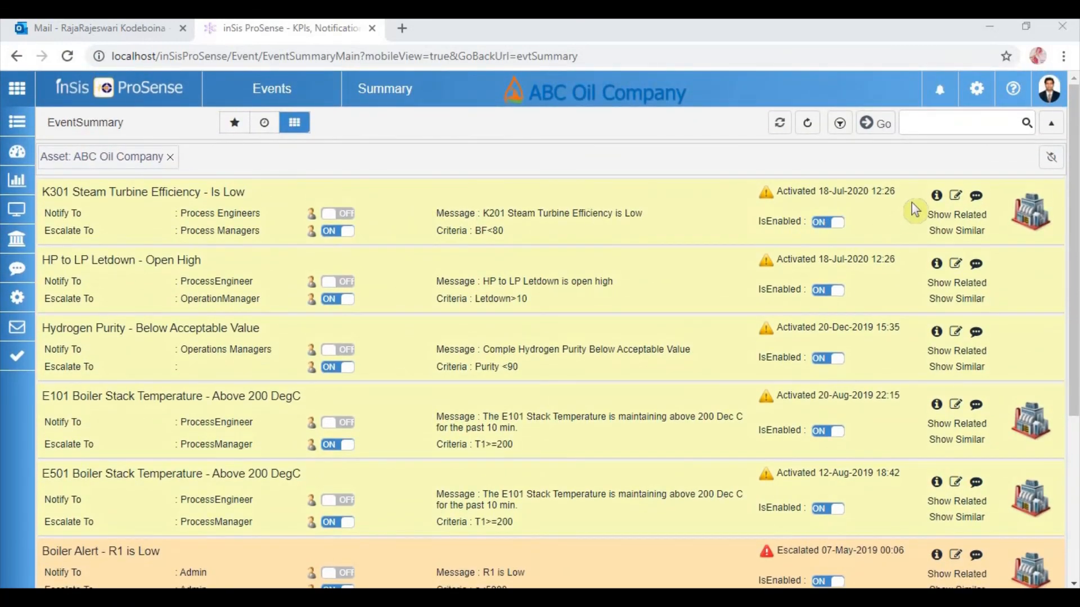
click(940, 198)
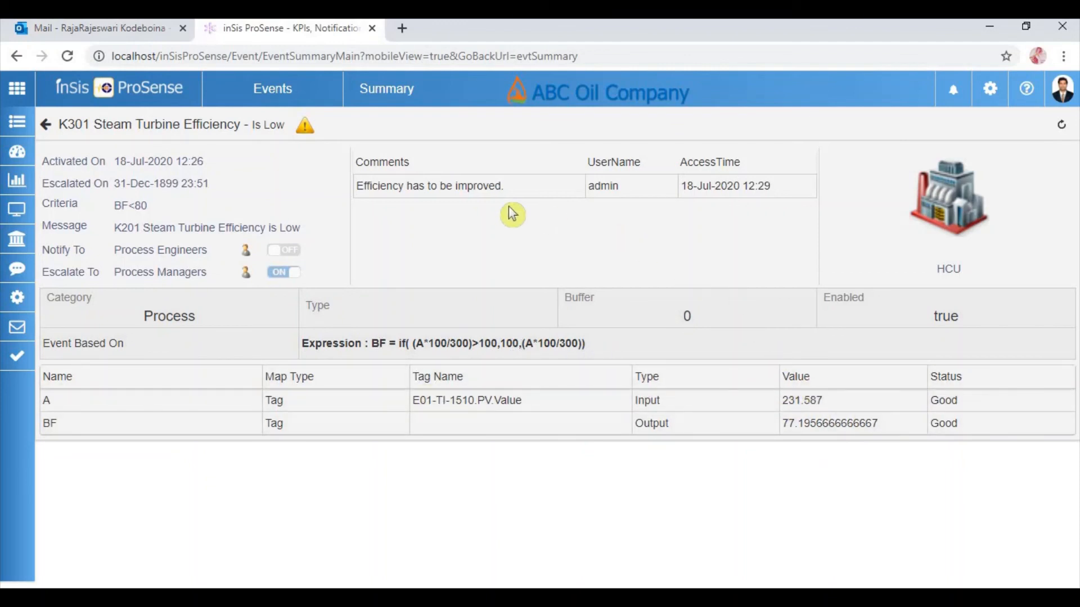
click(46, 125)
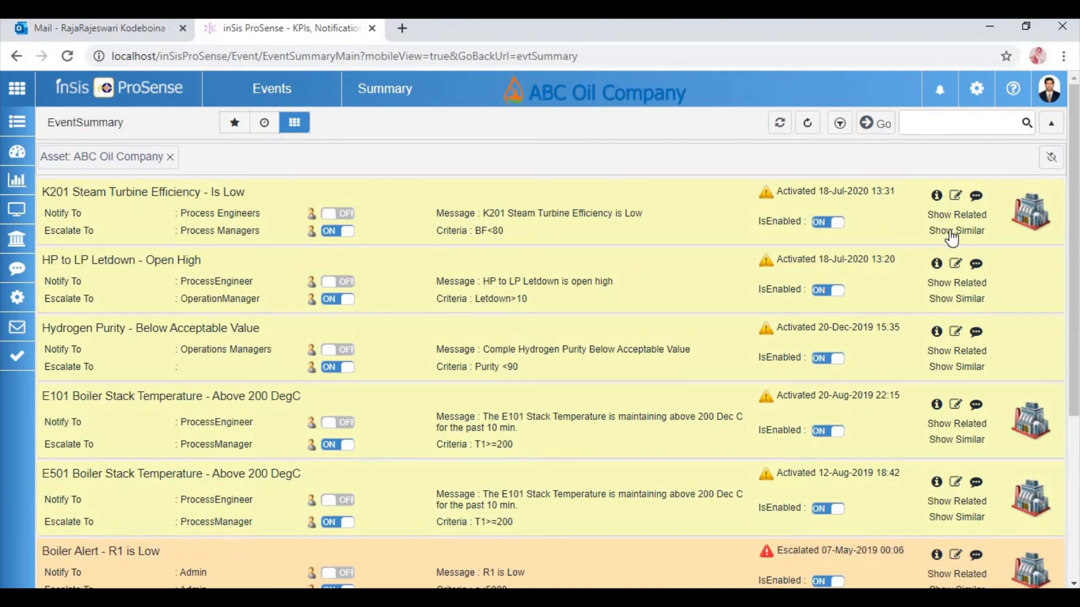
Show the related events and the similar events for K201 Steam Turbine Efficiency - Is Low, and look through the similar ones.
click(949, 221)
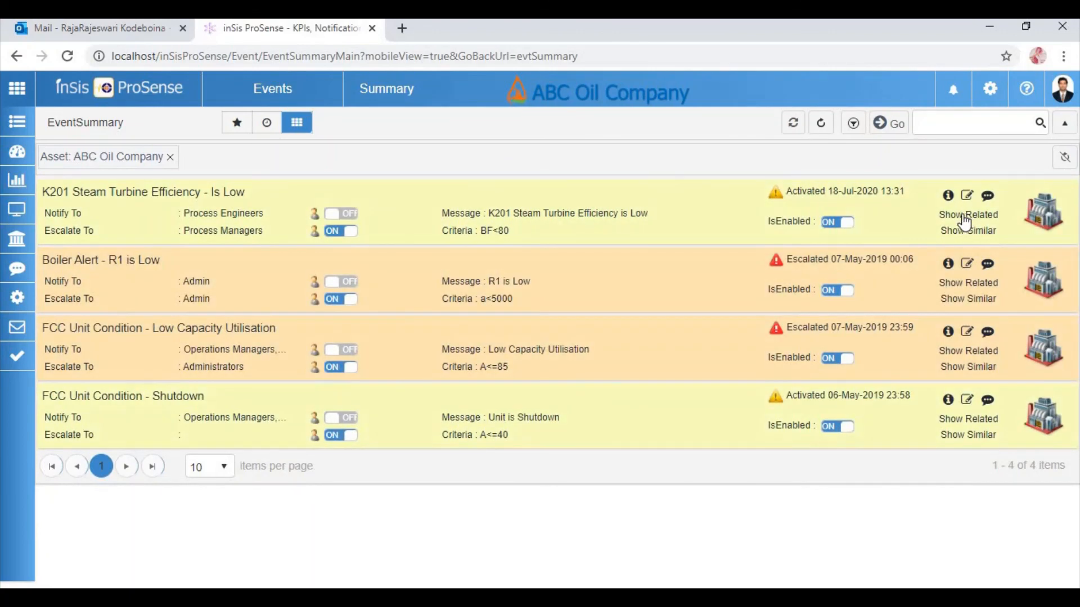
click(967, 231)
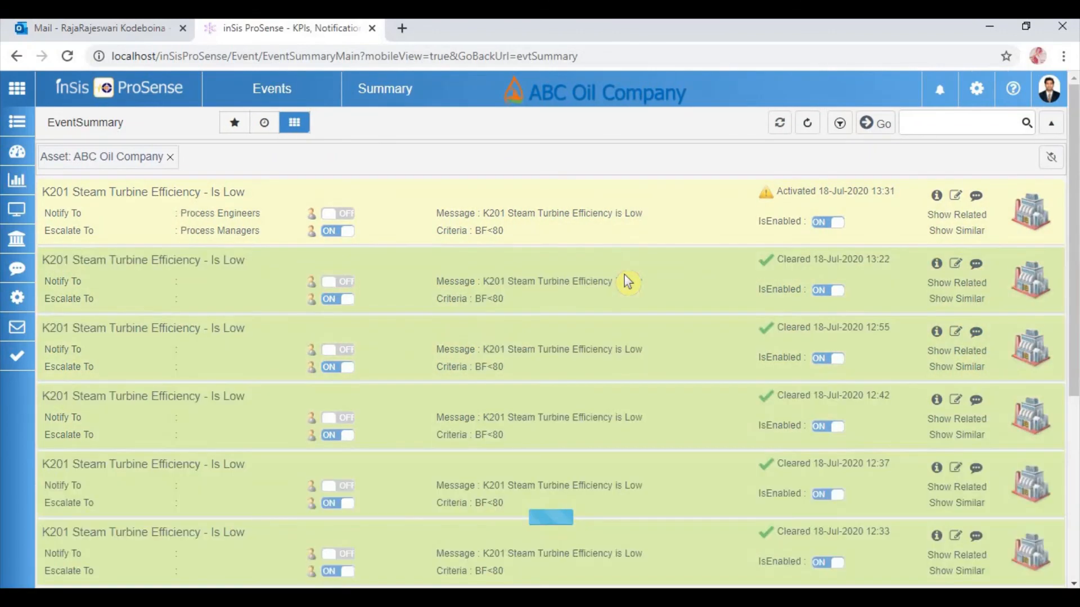
scroll(625, 275, down, 5)
scroll(625, 278, up, 10)
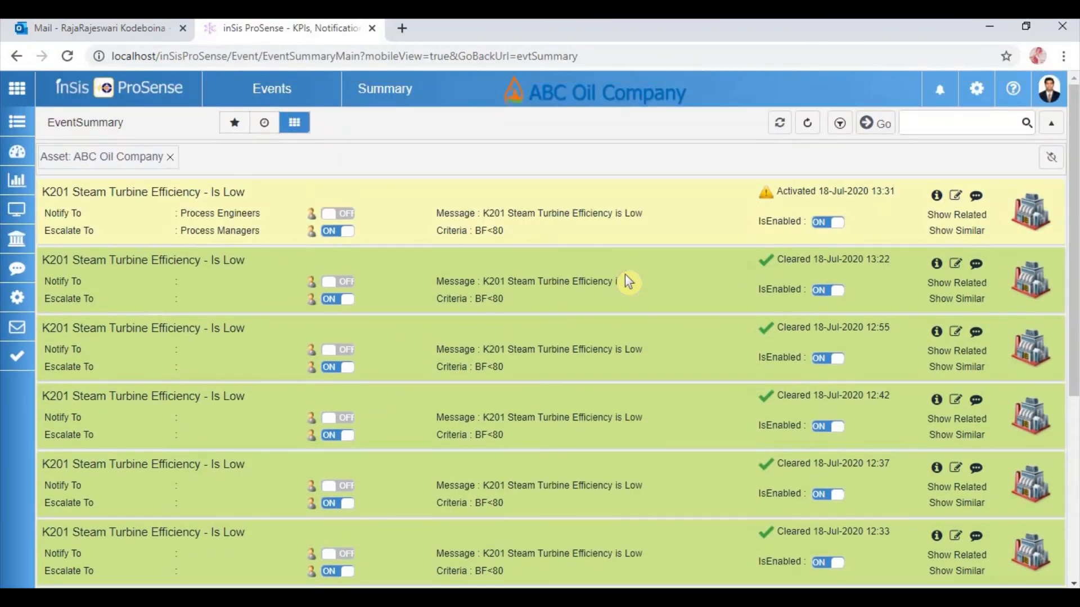